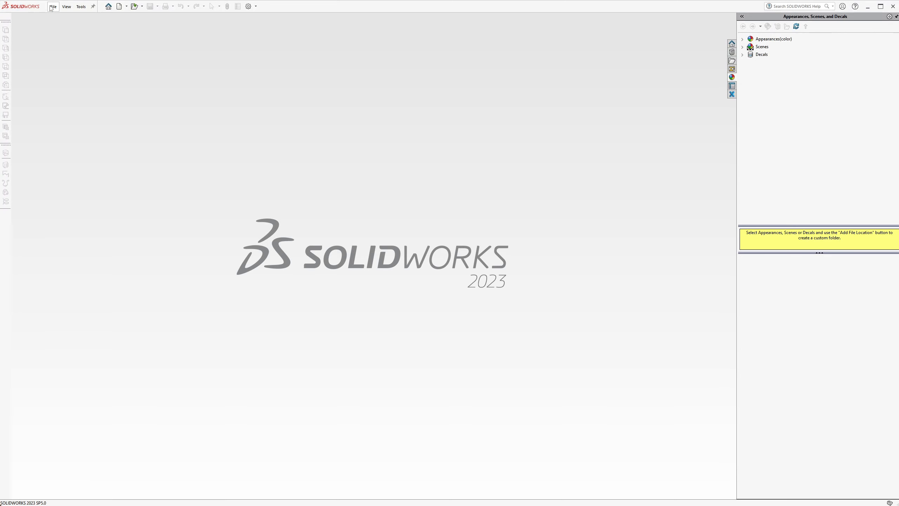
Select S3_20170609.STEP for opening and enable 3D Interconnect in the import options.
click(53, 7)
click(72, 25)
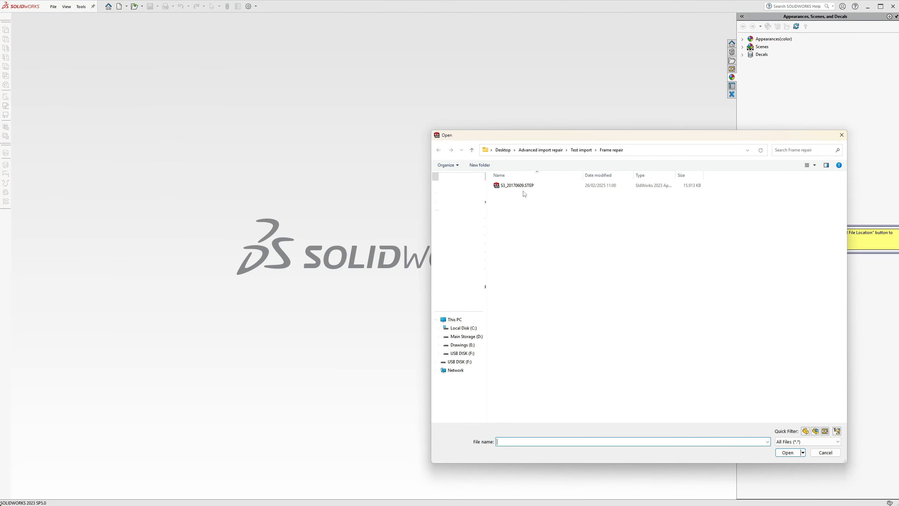
click(525, 186)
click(589, 428)
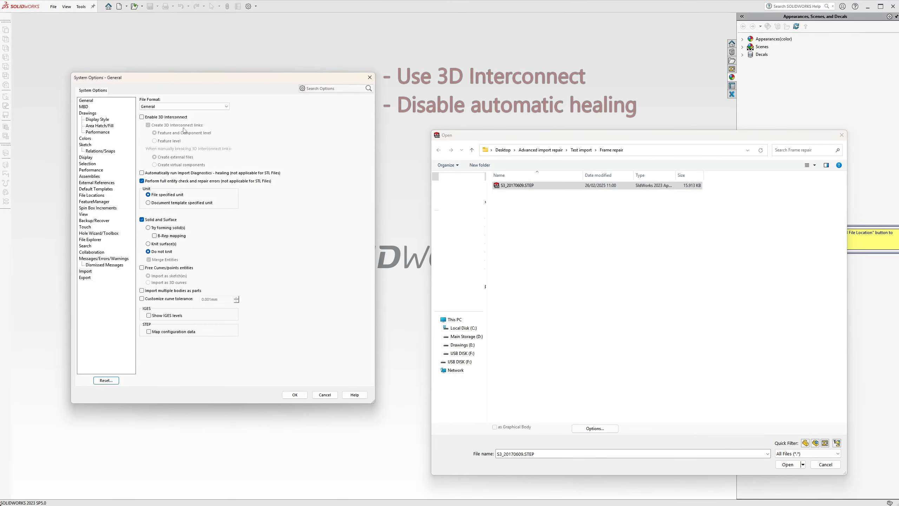
click(142, 117)
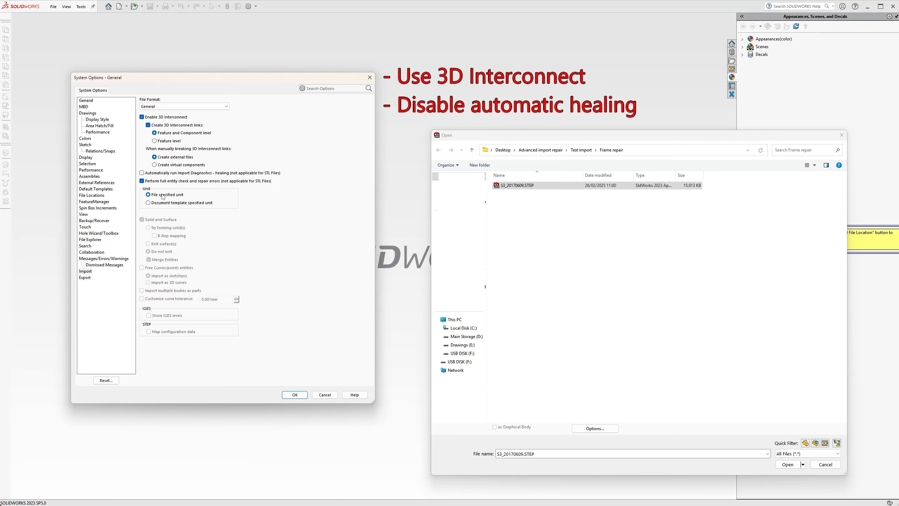
click(286, 396)
Open S3_20170609.STEP without running Import Diagnostics.
click(534, 186)
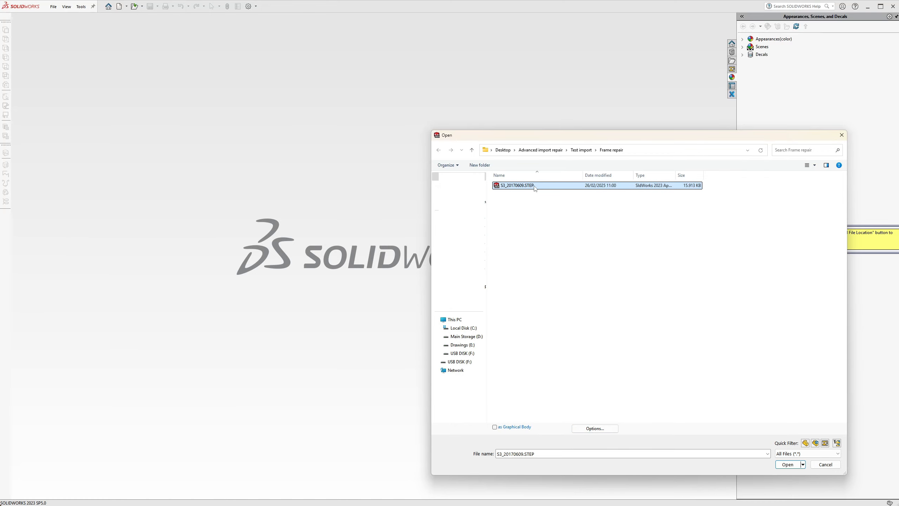
click(788, 464)
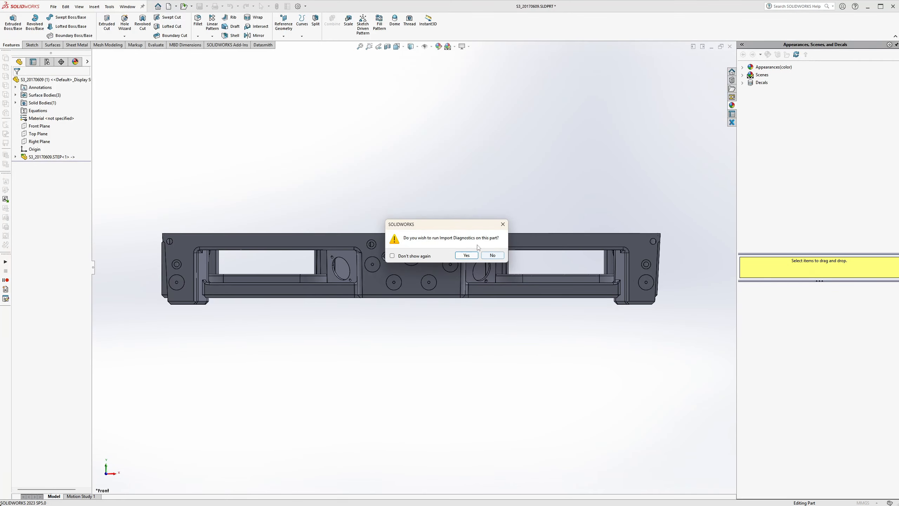
click(493, 255)
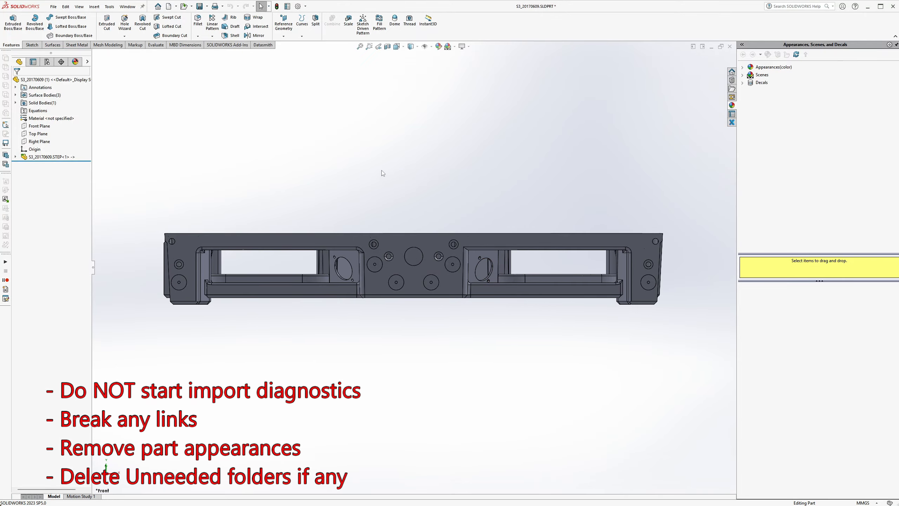
Show the imported frame in isometric view and break the part's link to the STEP file.
key(ctrl+7)
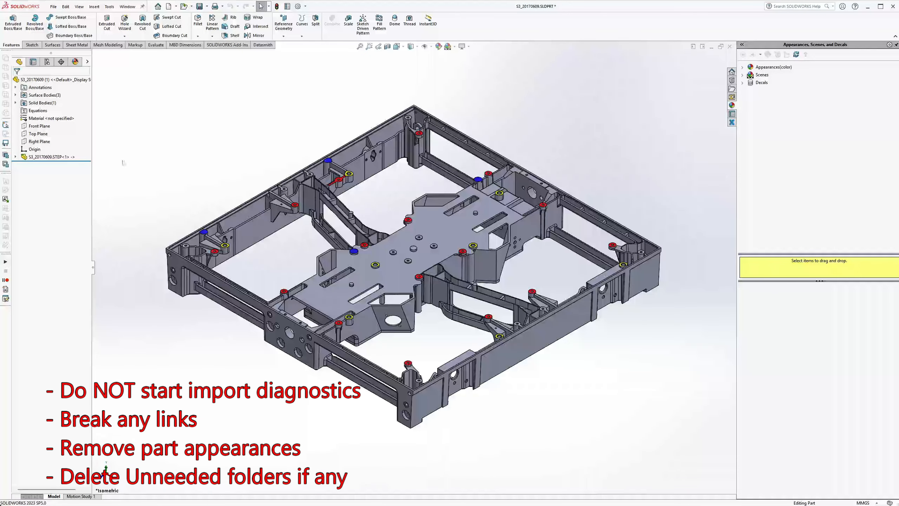
right_click(34, 79)
click(174, 109)
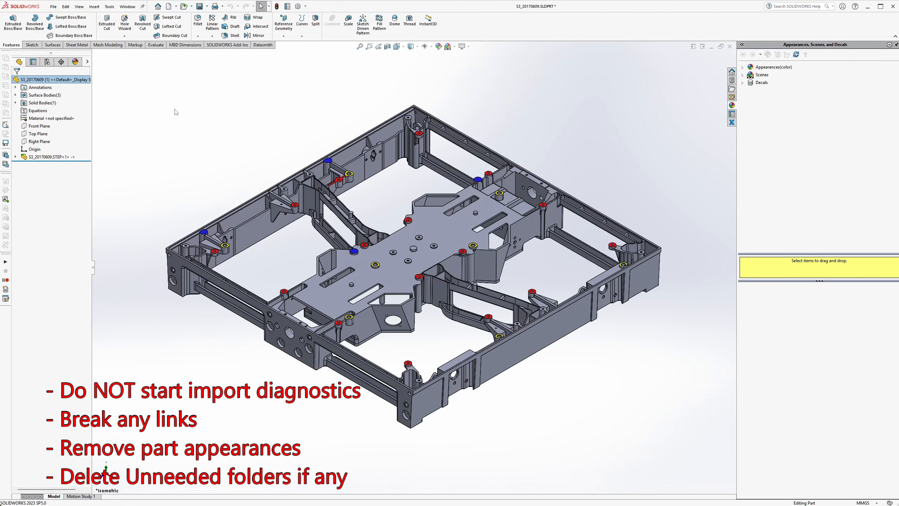
Delete all four color appearances from the imported part and return to its feature tree.
click(75, 61)
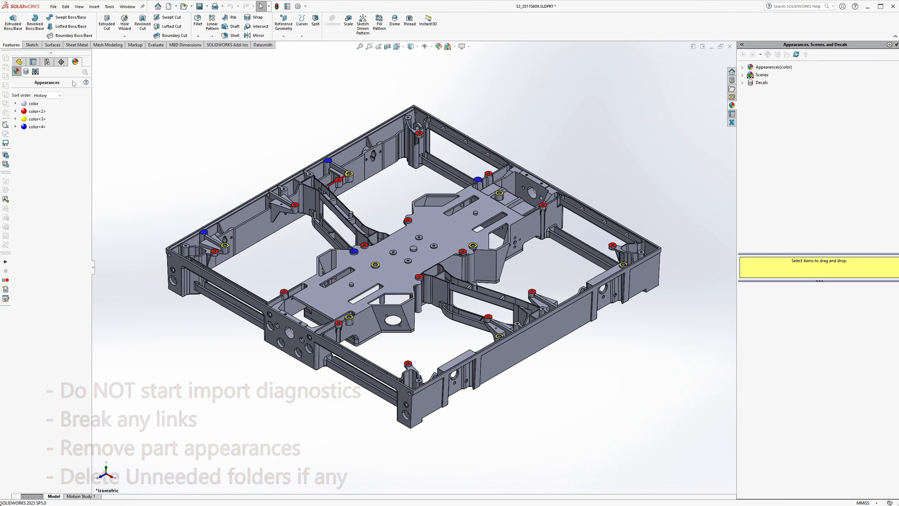
click(35, 127)
key(Delete)
click(35, 119)
key(Delete)
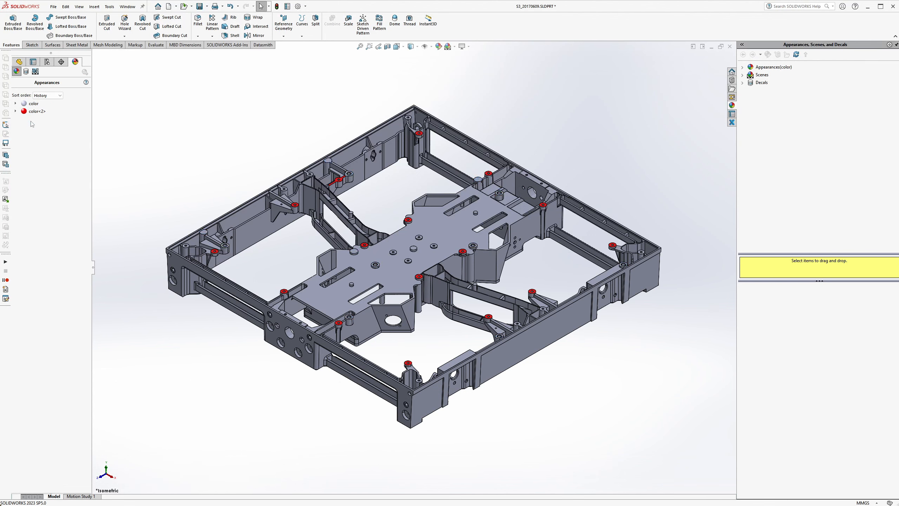
click(36, 111)
key(Delete)
click(29, 103)
key(Delete)
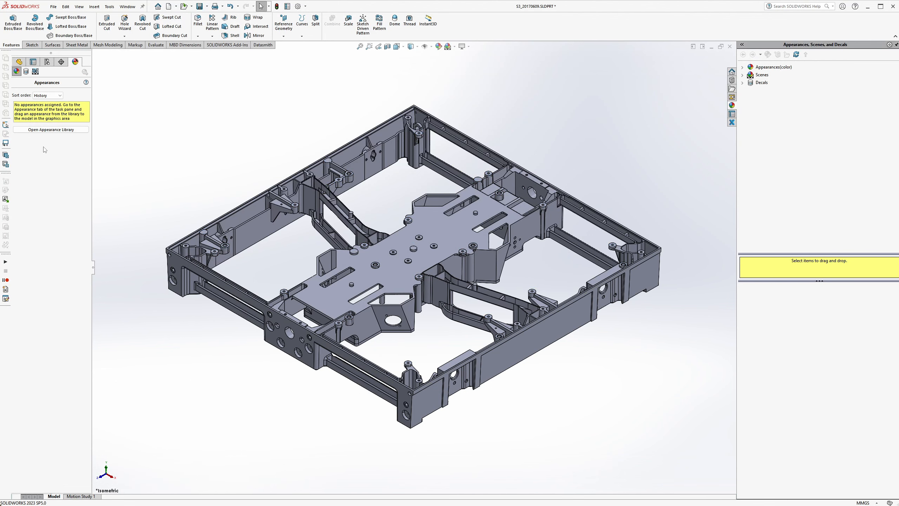
click(17, 62)
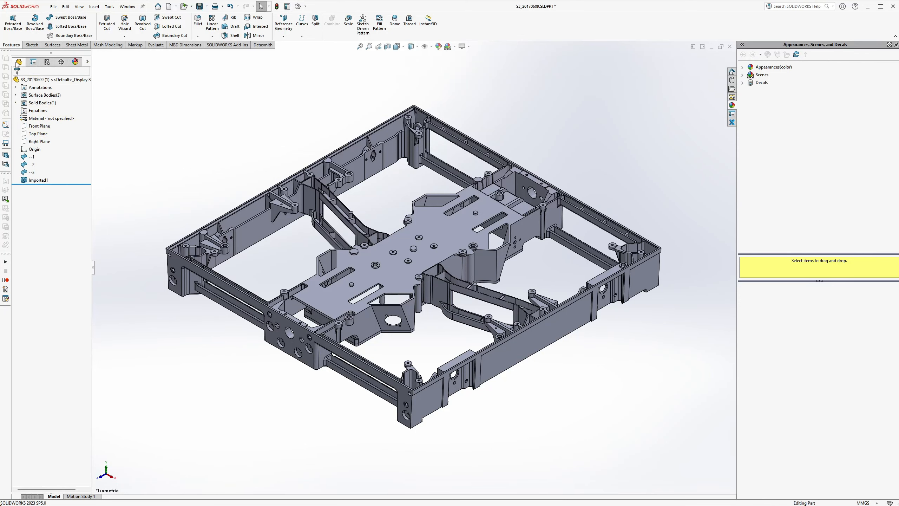
Import the frame again as a new part based on the Part v2023 template.
click(54, 7)
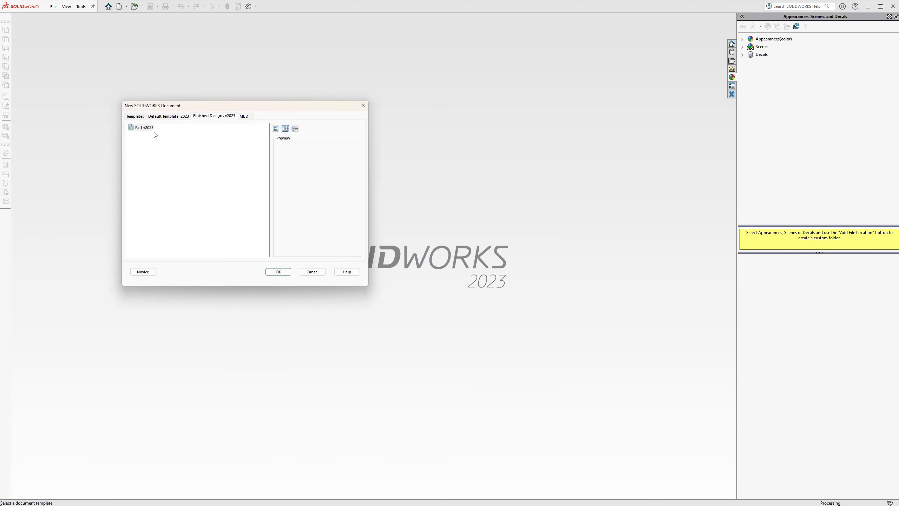
double_click(144, 129)
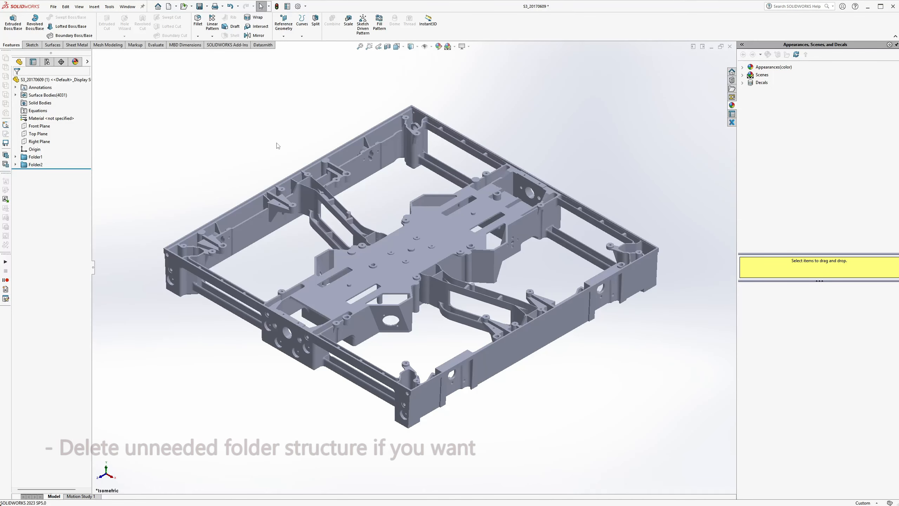
Delete Folder2 and Folder1 from the feature tree, keeping the imported surfaces they hold.
click(35, 165)
key(Delete)
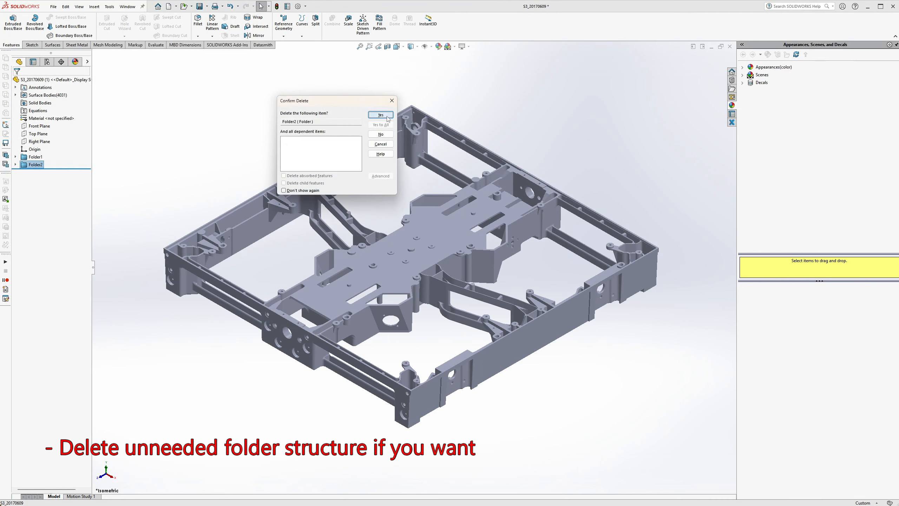
click(388, 117)
click(32, 157)
key(Delete)
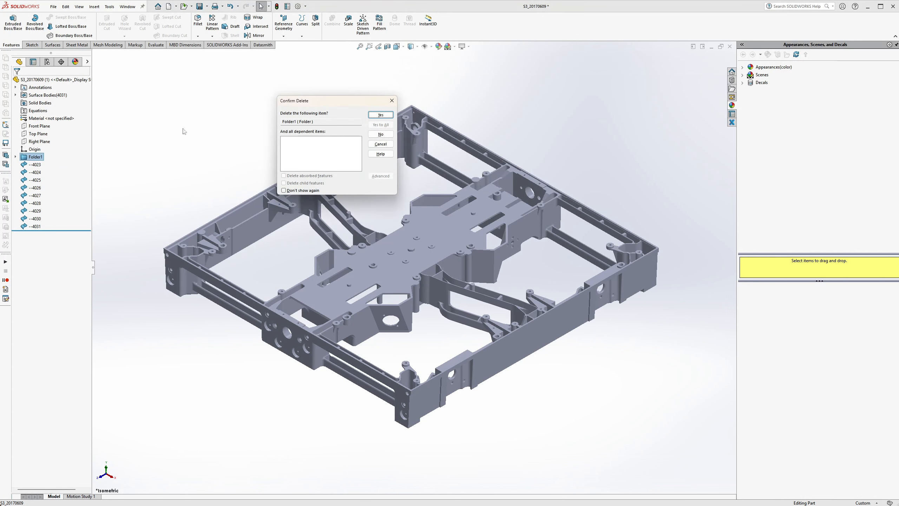
click(381, 117)
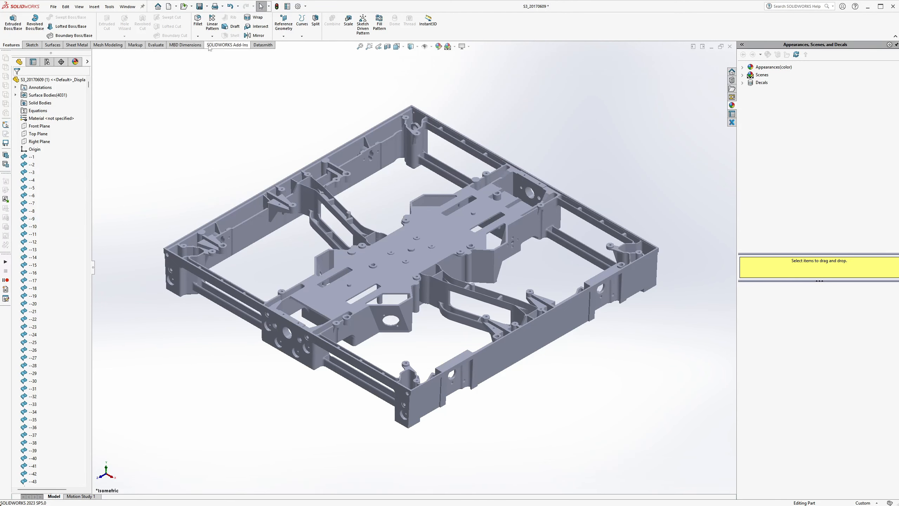
Save the part as S3_20170609 V1.SLDPRT in the Frame repair folder.
click(200, 6)
click(550, 424)
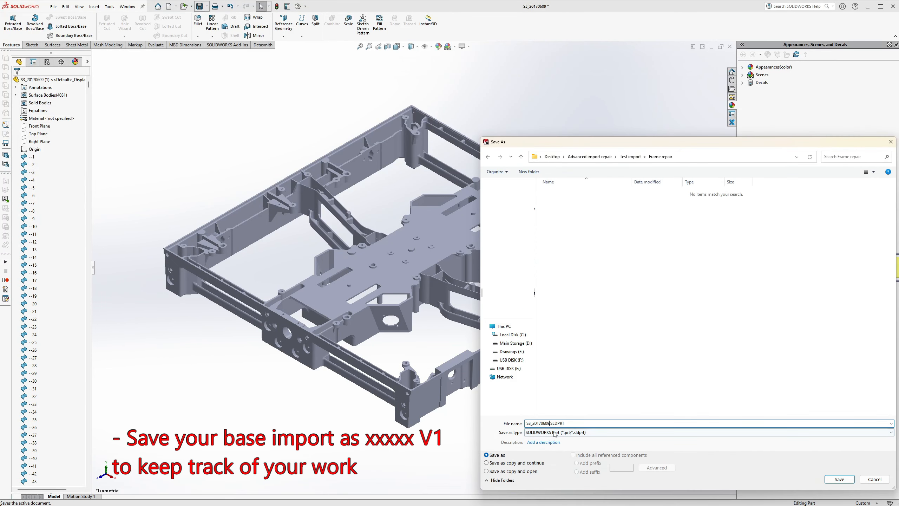
text(V)
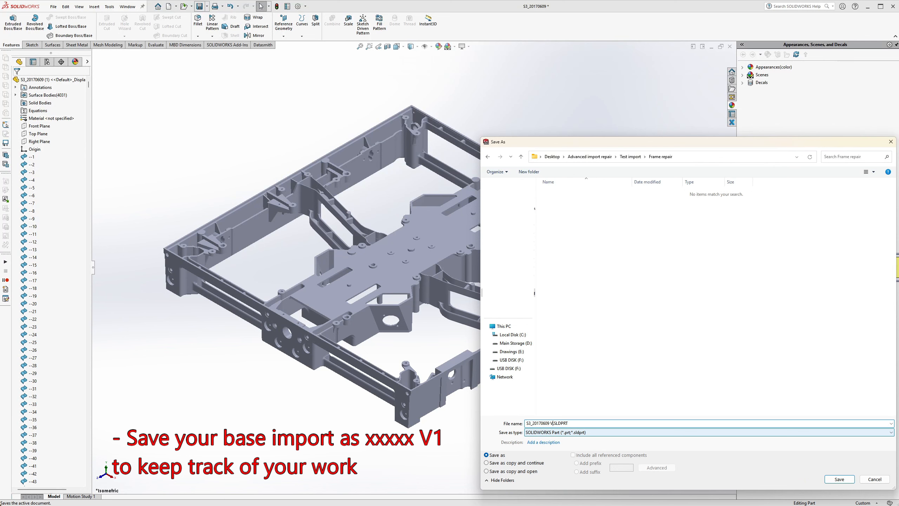
text(1)
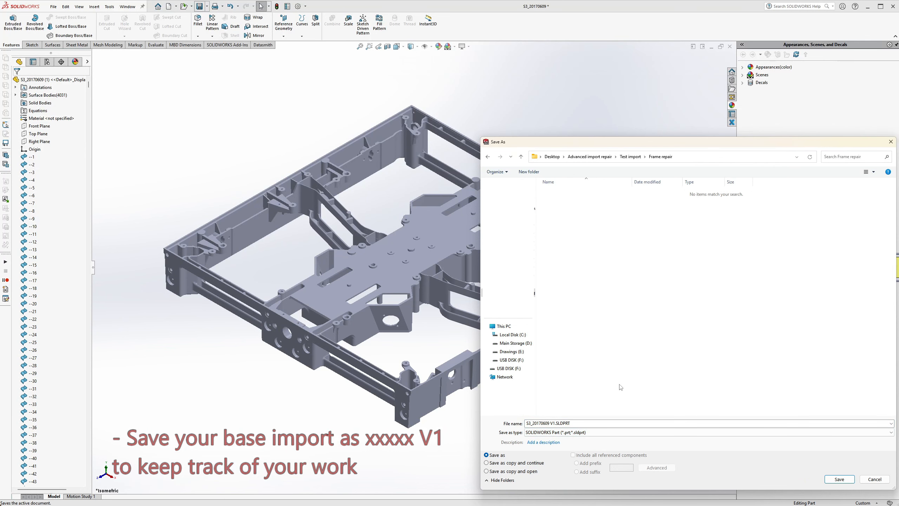
click(832, 481)
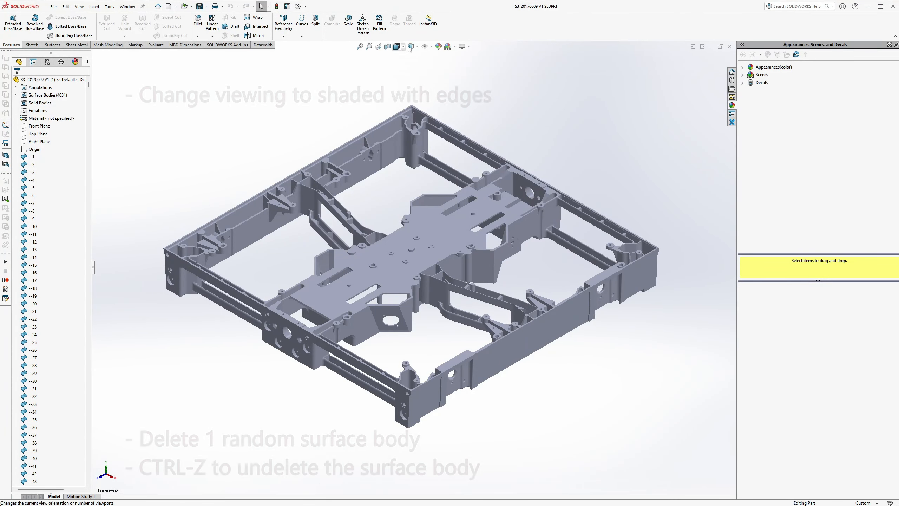
Display the frame shaded with edges.
click(411, 56)
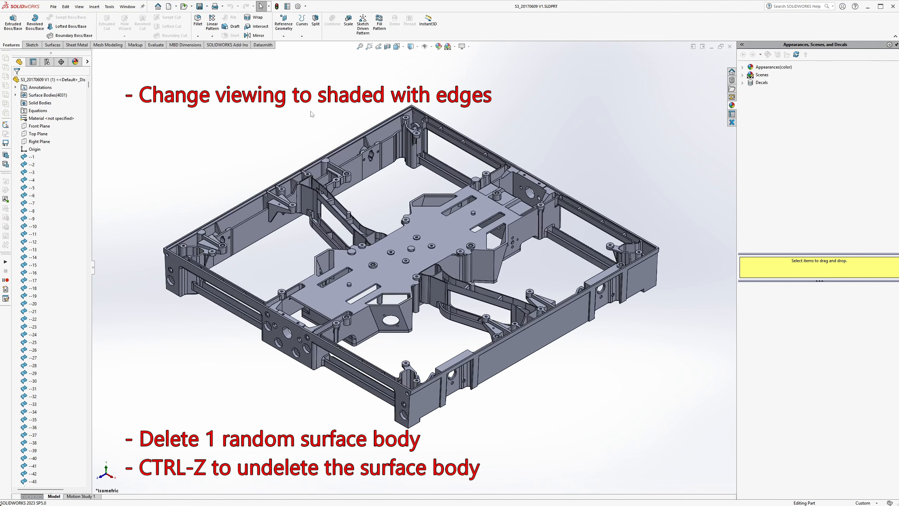
Delete the first imported surface body, undo the deletion to refresh the edge display, and save the part.
click(29, 159)
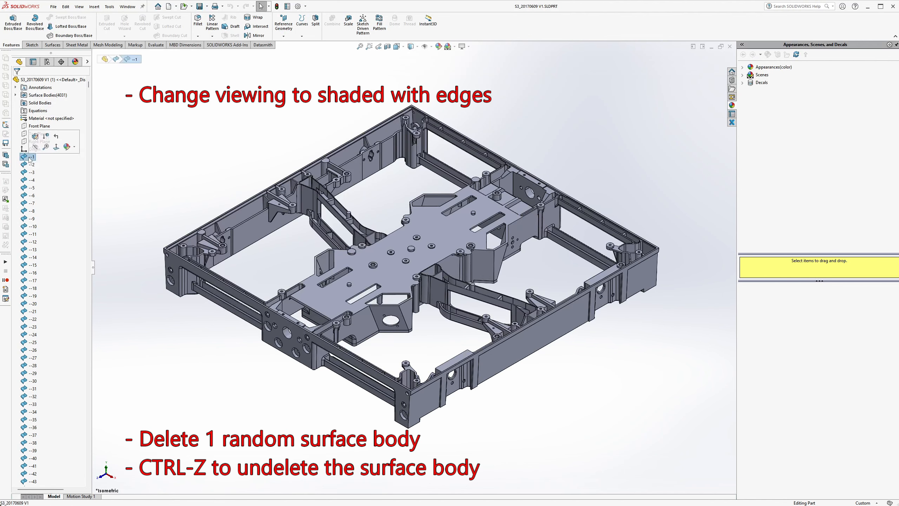
key(Delete)
key(Return)
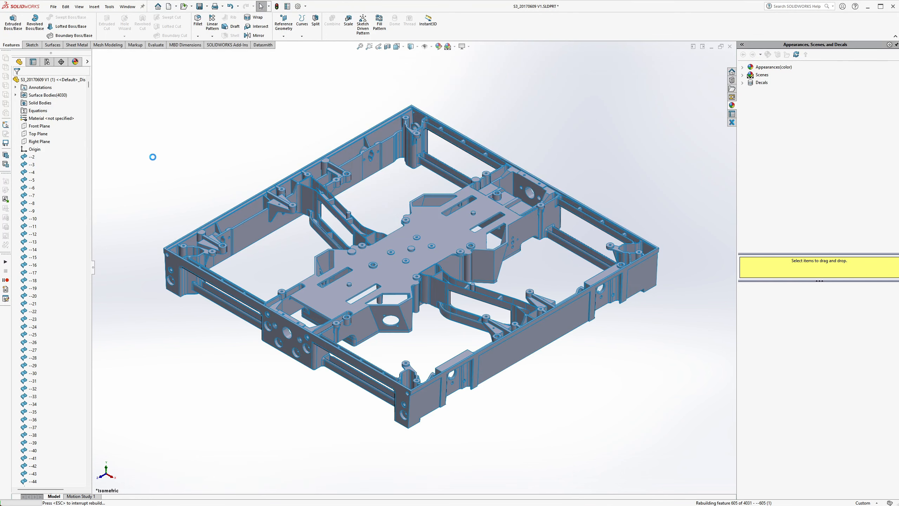
key(ctrl+z)
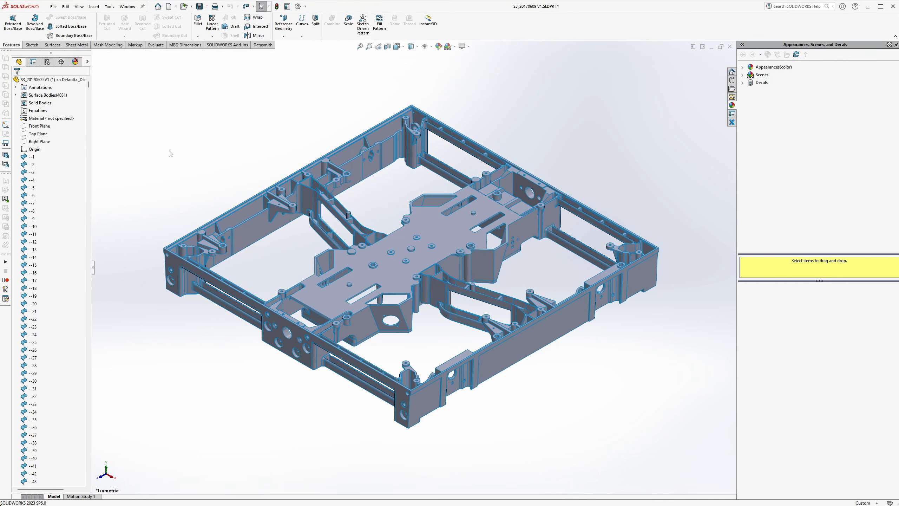
key(ctrl+s)
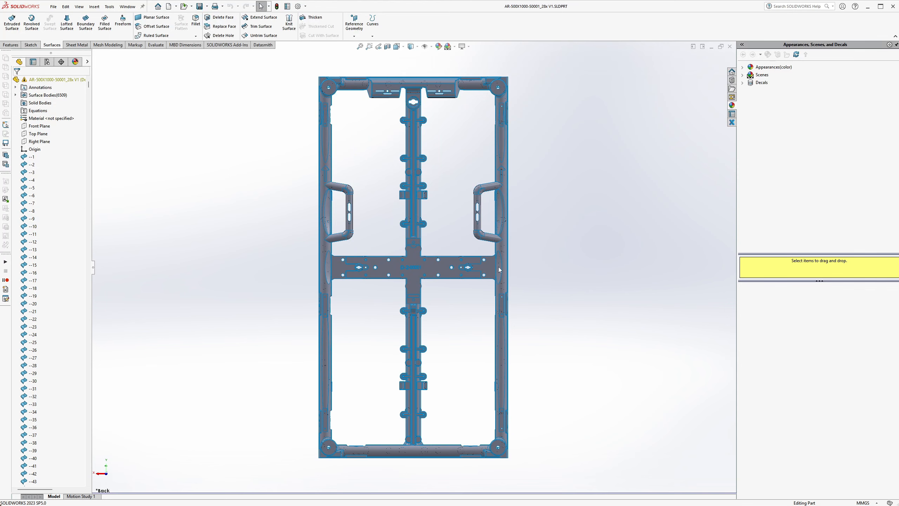
Hide the surface of the central cross plate that holds the engraved text D-2-00001.
scroll(438, 261, down, 10)
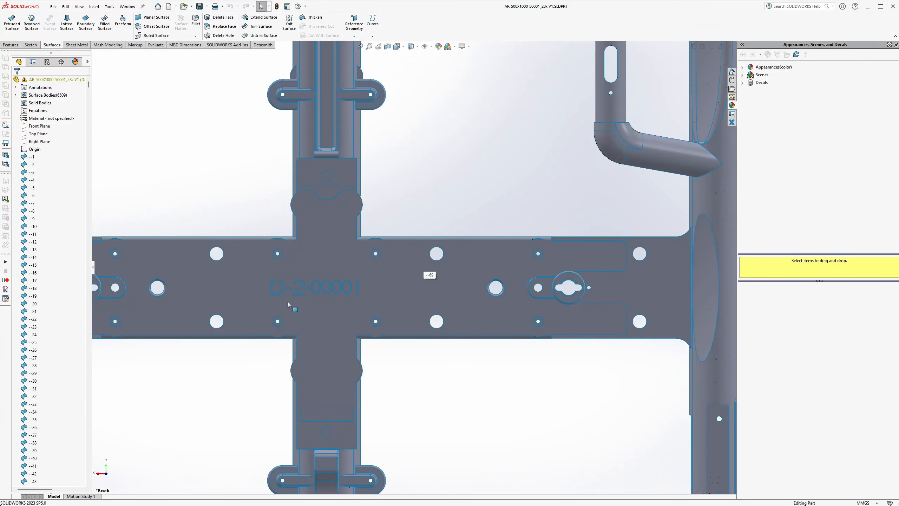
scroll(276, 300, down, 2)
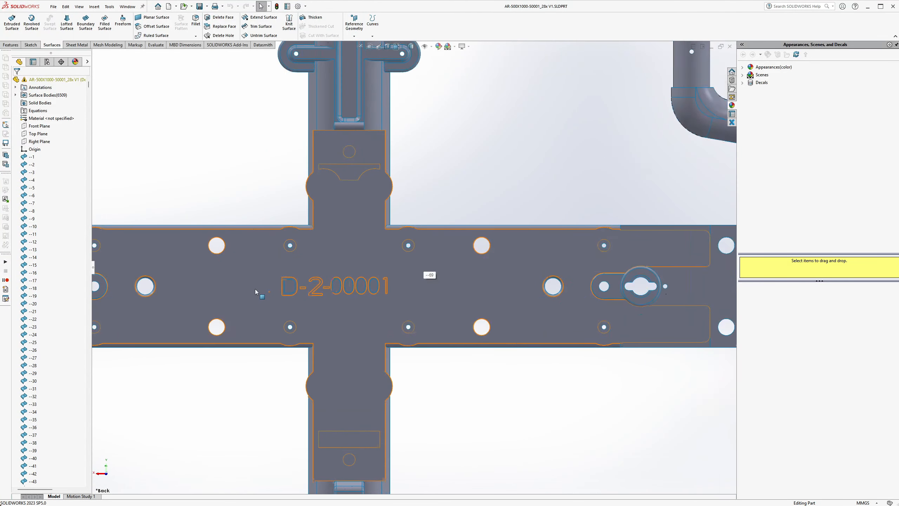
click(332, 262)
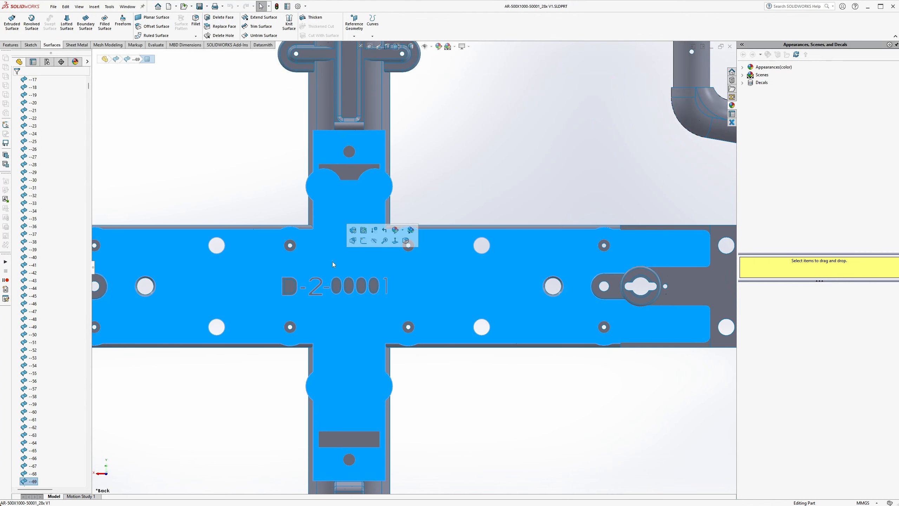
click(372, 242)
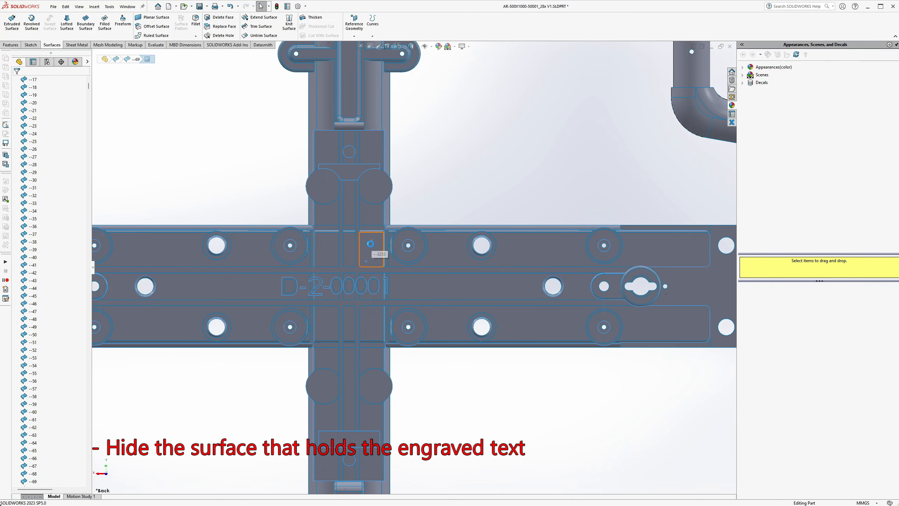
Create a section view on the Front Plane, reversed and offset -3.00 mm, to isolate the engraved text surfaces.
middle_drag(371, 248, 316, 249)
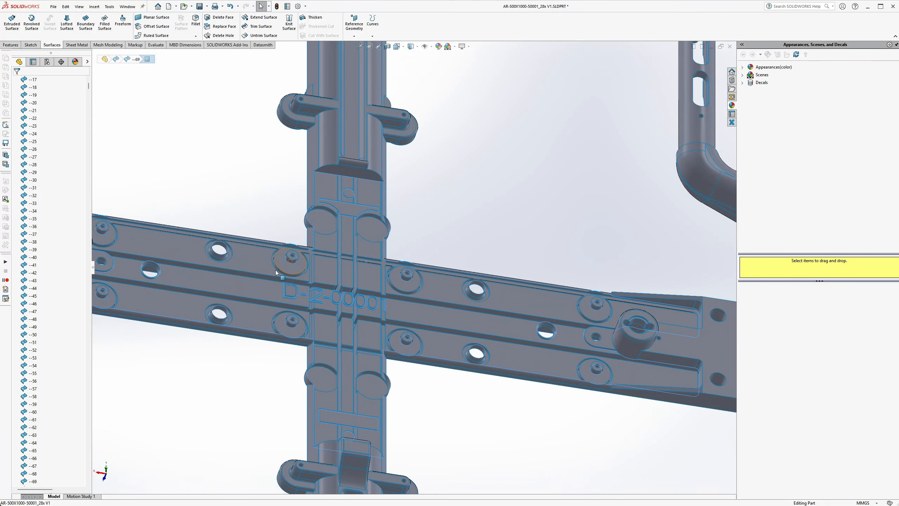
click(387, 46)
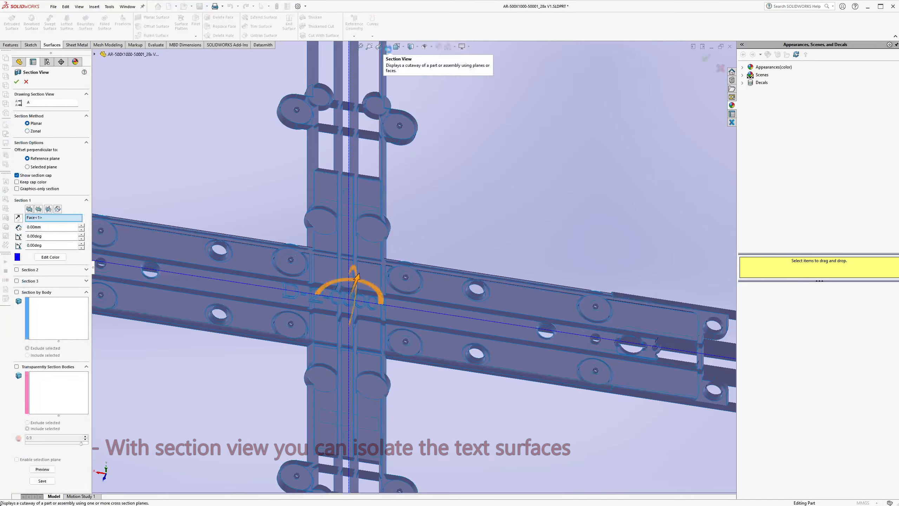
click(29, 208)
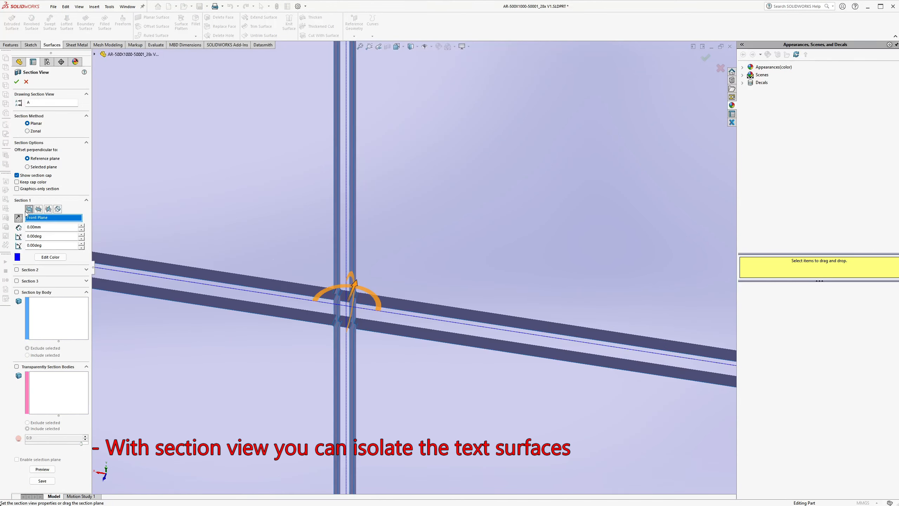
mouse_move(362, 285)
mouse_down()
mouse_move(356, 271)
mouse_move(353, 279)
mouse_up()
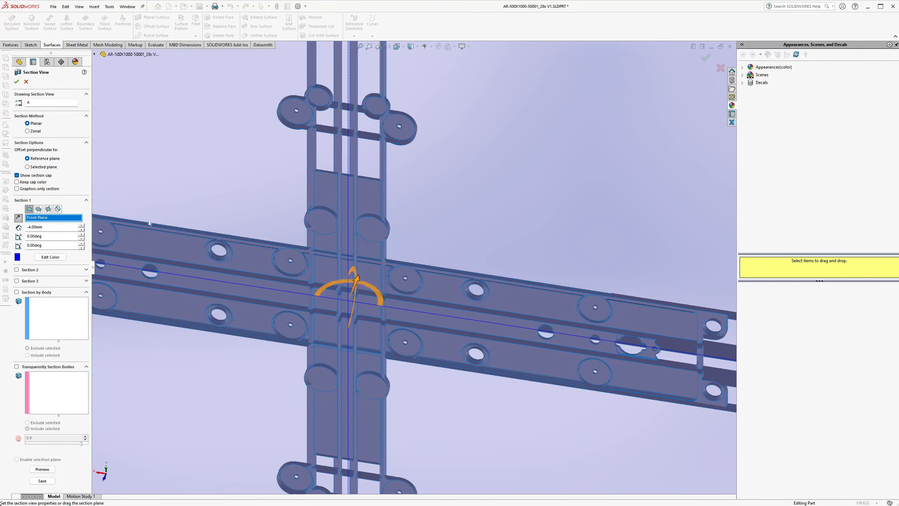
click(20, 219)
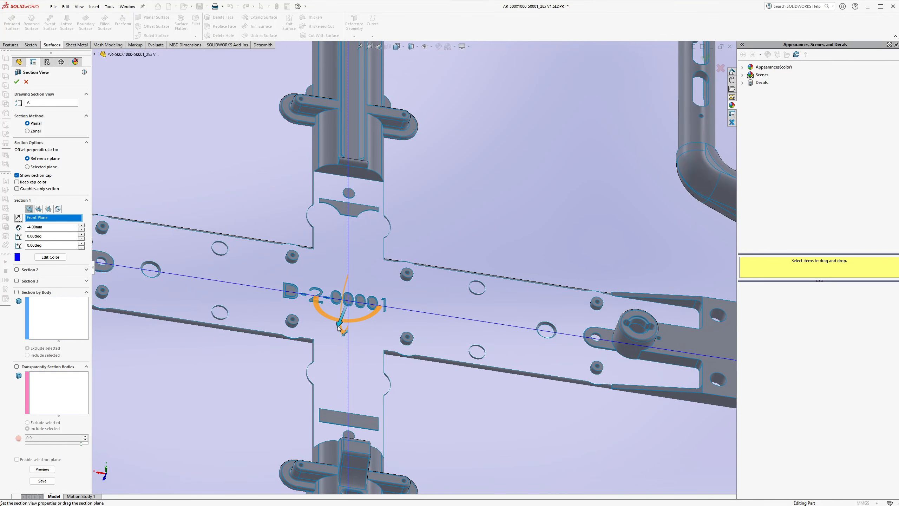
drag(338, 317, 334, 323)
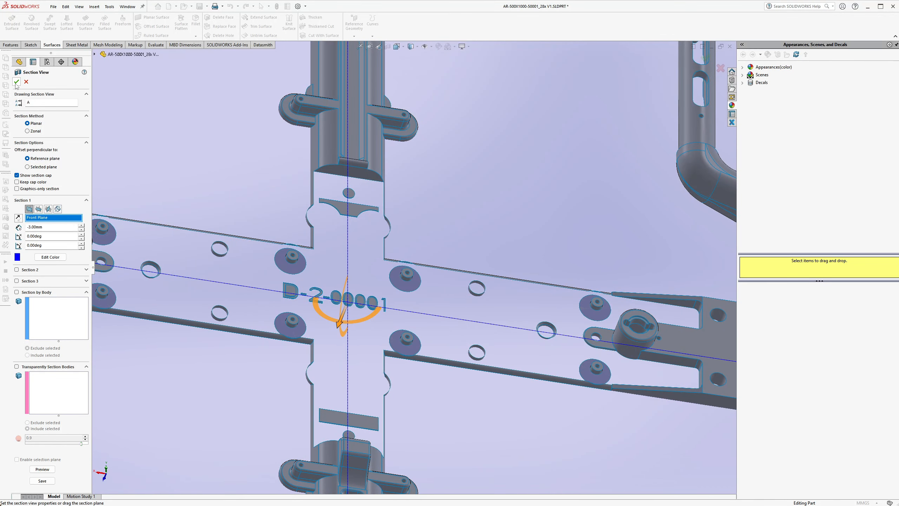
key(Return)
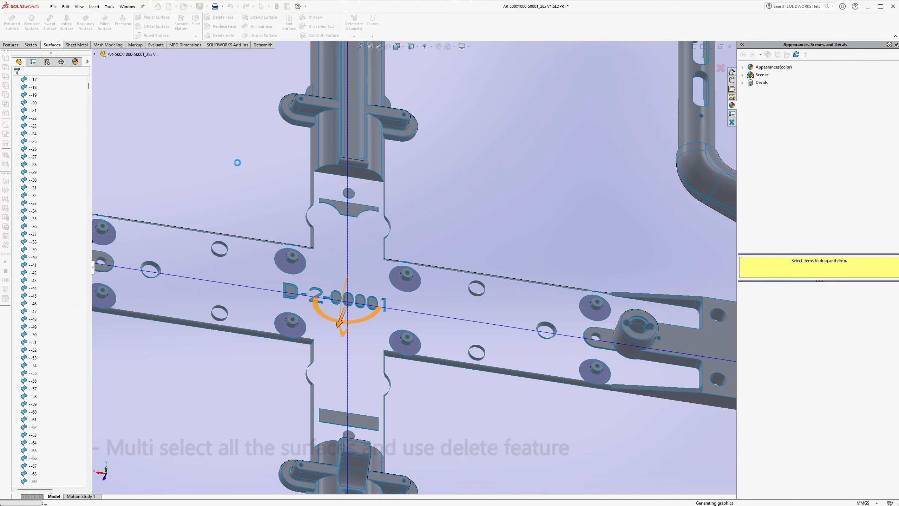
Delete all surfaces of the engraved text D-2-00001 with the Delete Feature option, including every selected item.
drag(253, 258, 428, 300)
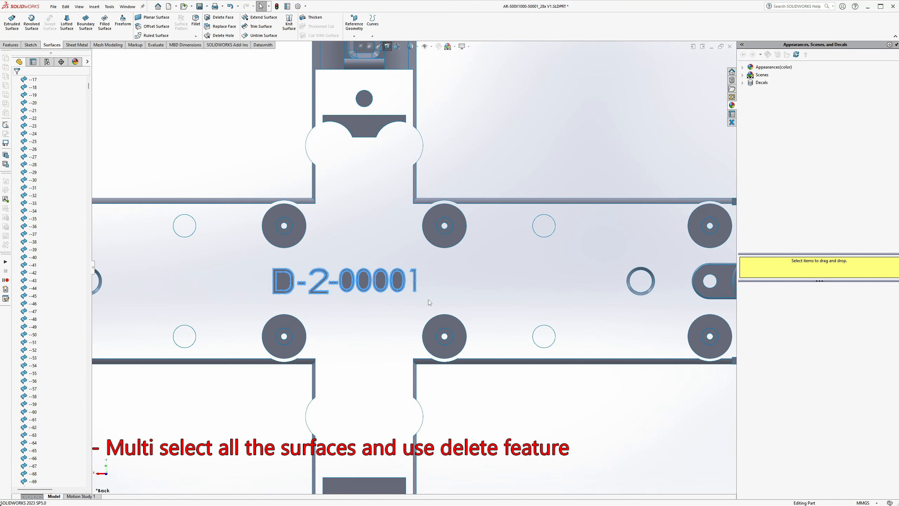
key(Delete)
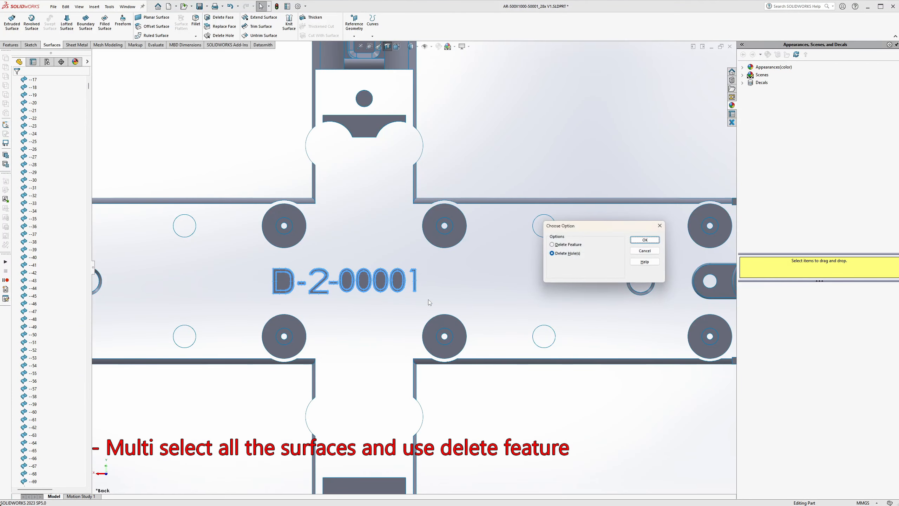
click(552, 245)
click(638, 242)
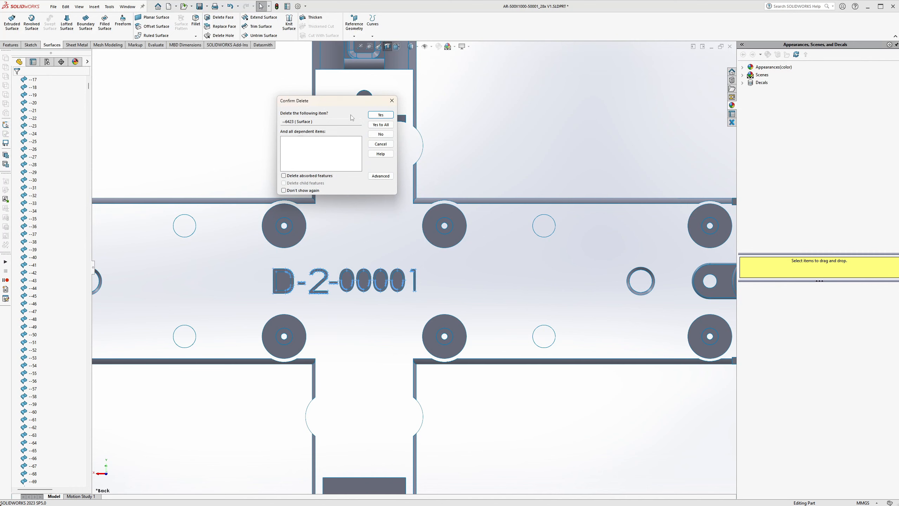
click(375, 125)
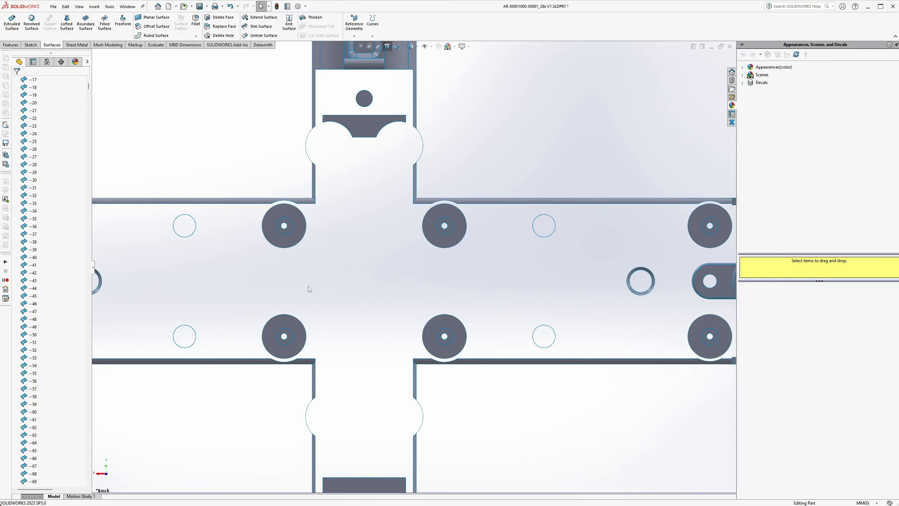
Show the hidden cross plate surface that held the engraved text.
click(30, 481)
click(37, 469)
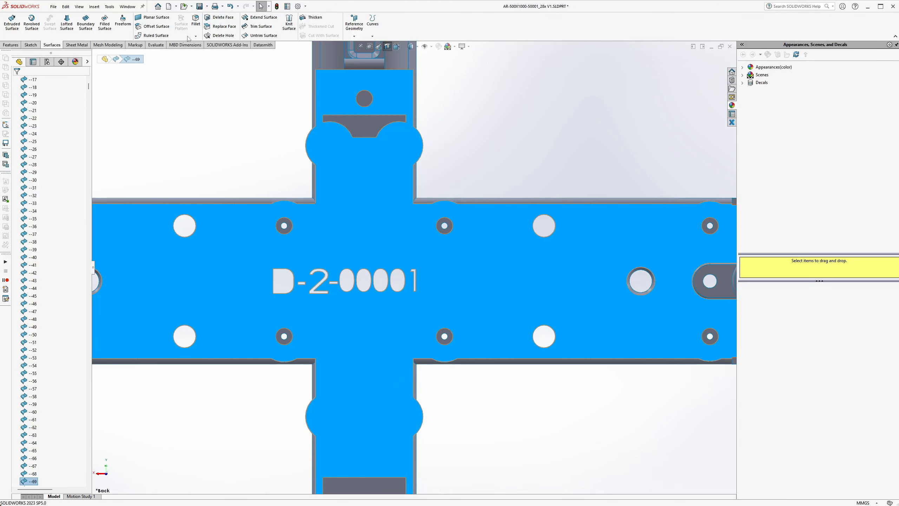
click(210, 70)
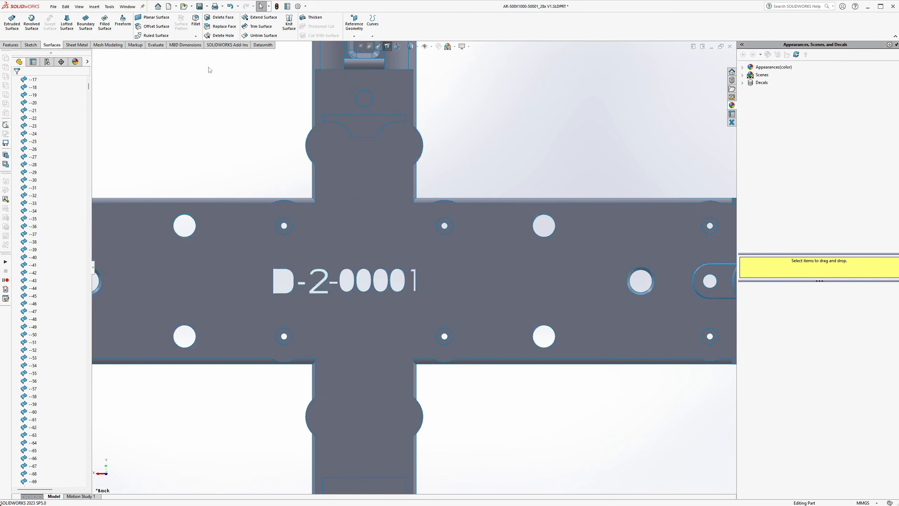
Close all the text-shaped openings in the cross plate with Delete Hole and turn off the section view.
click(219, 36)
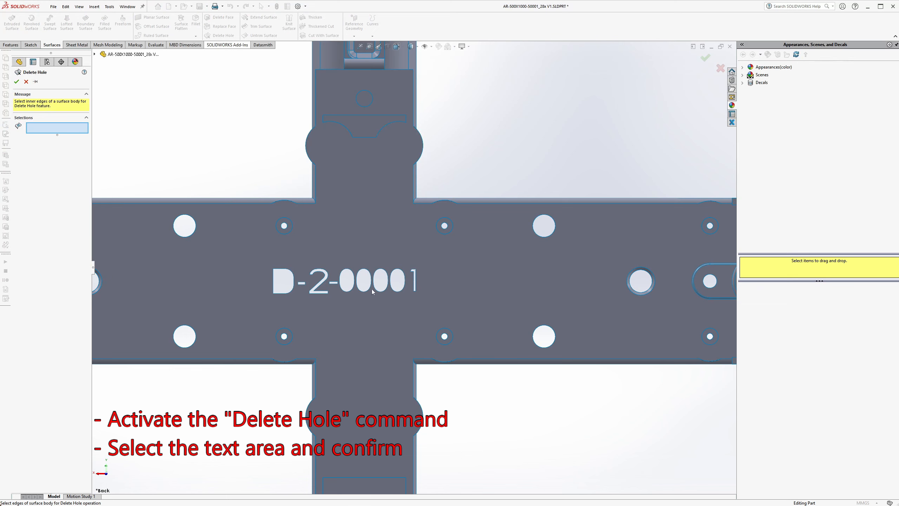
drag(429, 307, 252, 294)
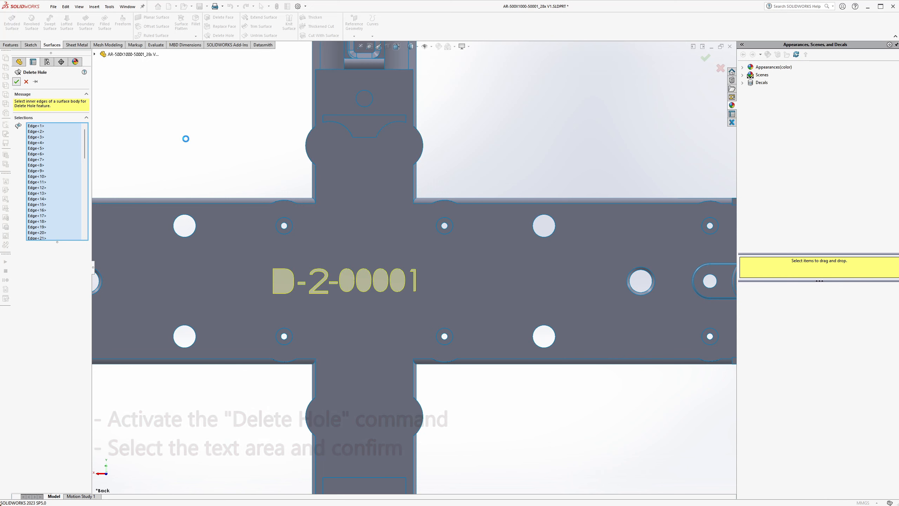
key(Return)
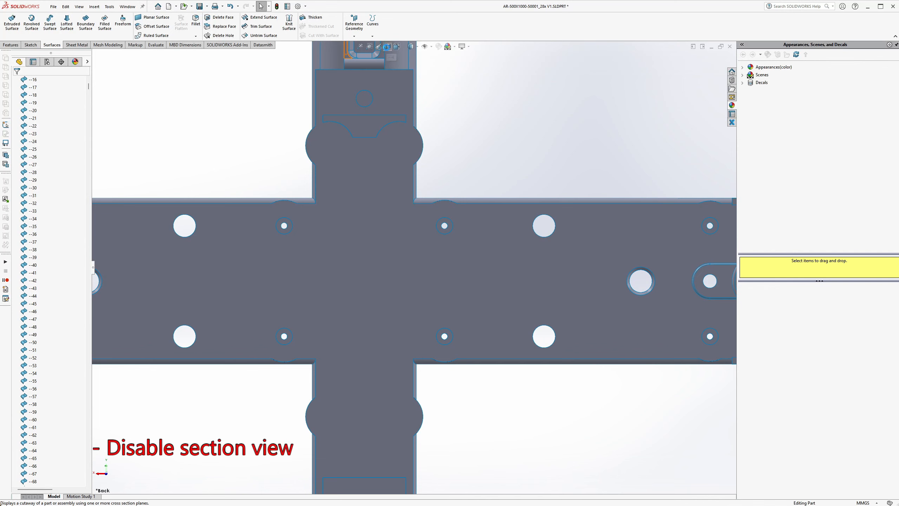
click(387, 46)
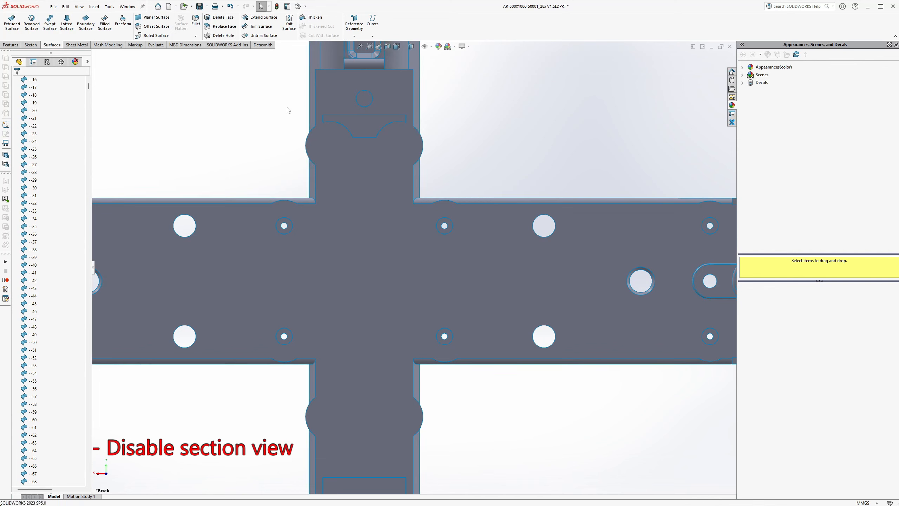
In the S3_20170609 V1 part, delete all internal surfaces of the middle counterbored hole in the frame's corner block.
key(ctrl+7)
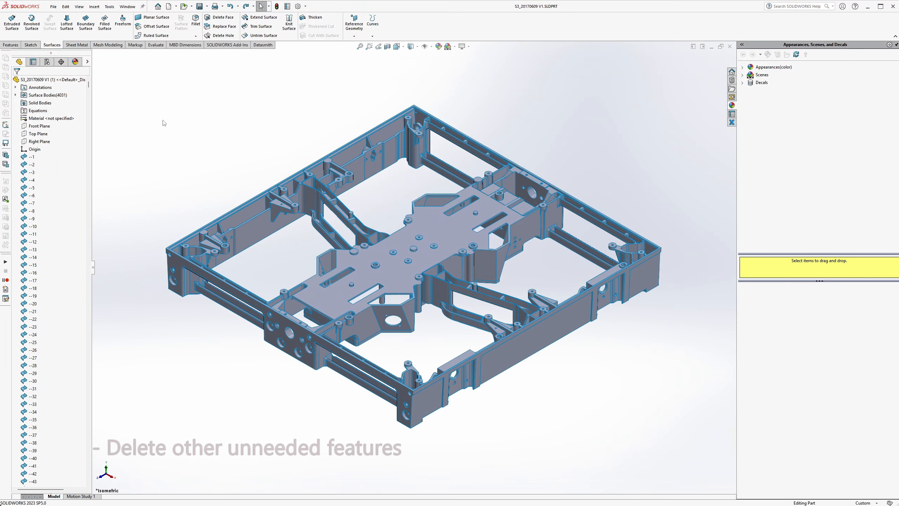
scroll(177, 274, down, 10)
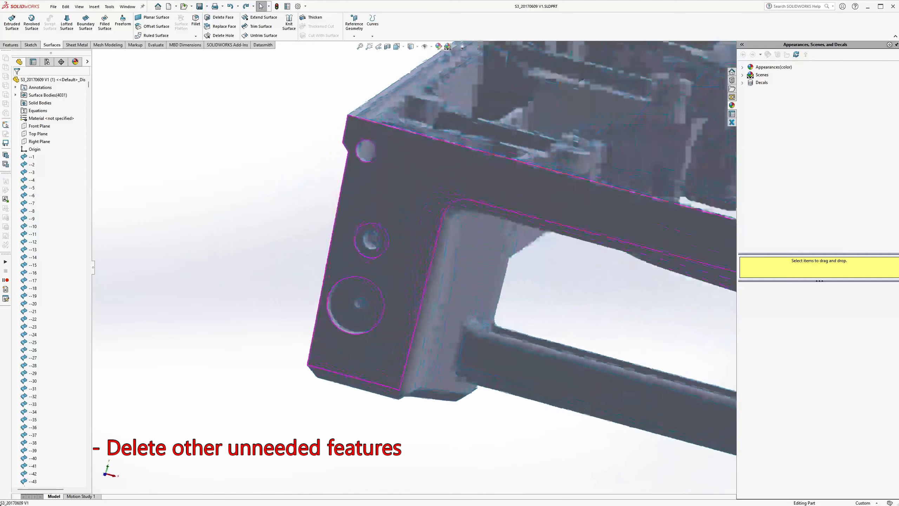
middle_drag(350, 256, 329, 278)
scroll(366, 252, down, 6)
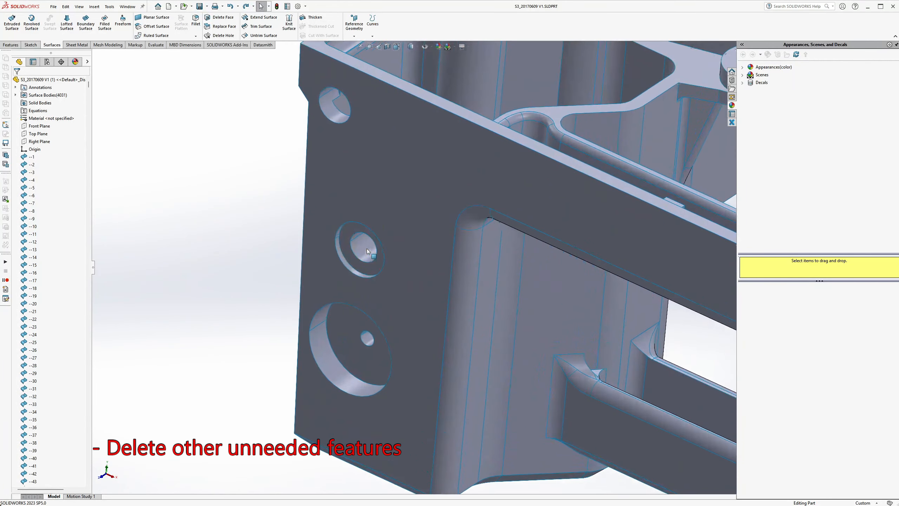
click(366, 251)
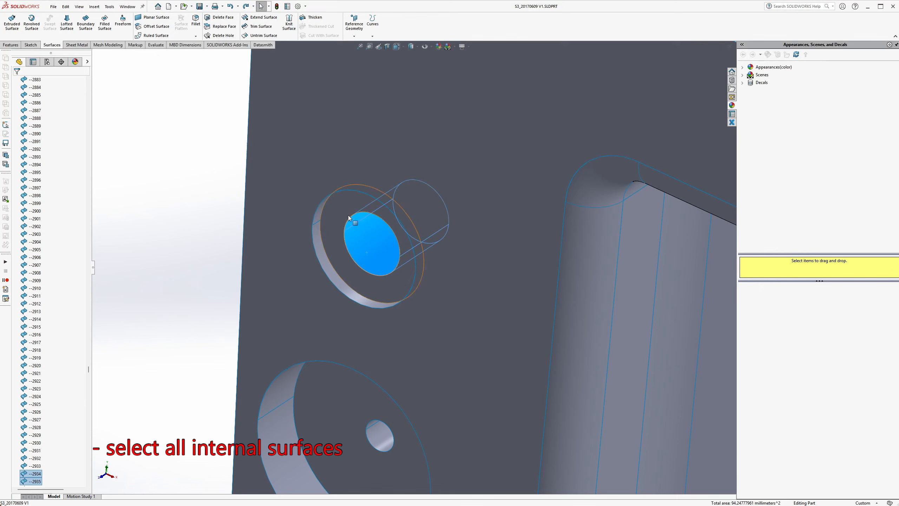
ctrl+click(338, 209)
ctrl+click(320, 214)
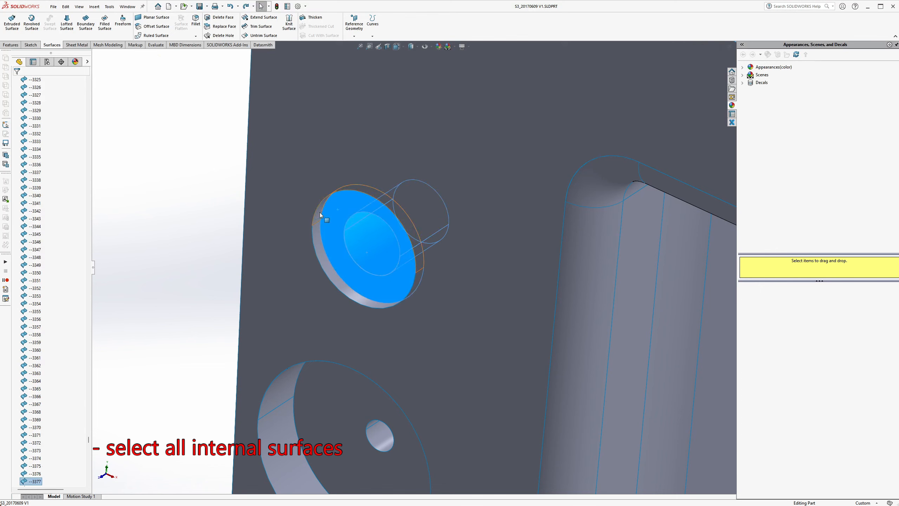
ctrl+click(318, 247)
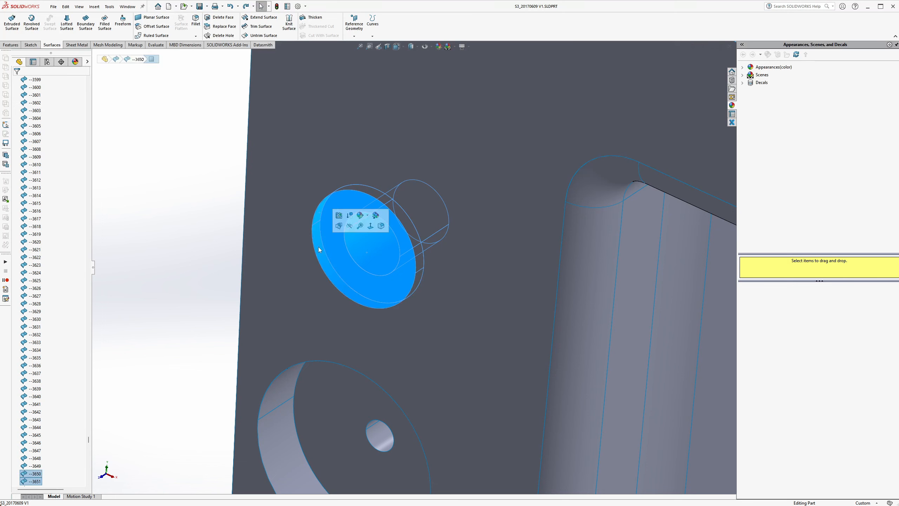
key(Delete)
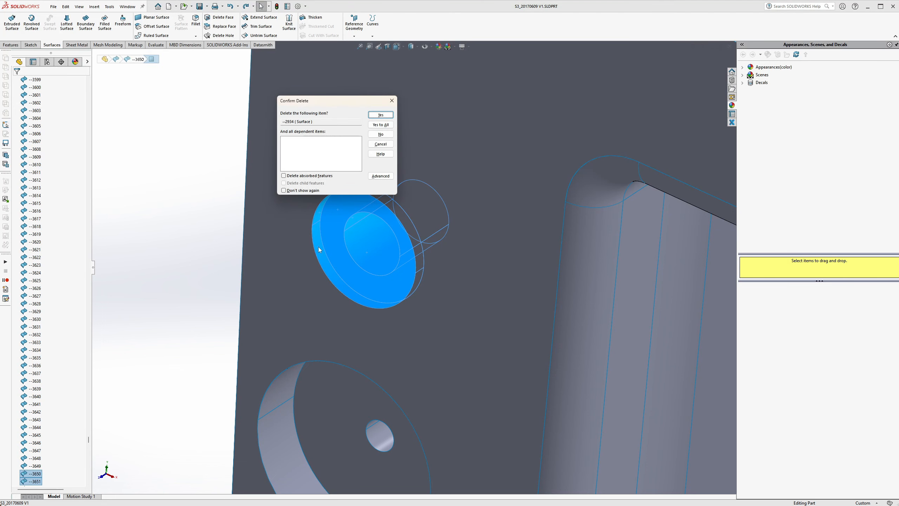
click(381, 125)
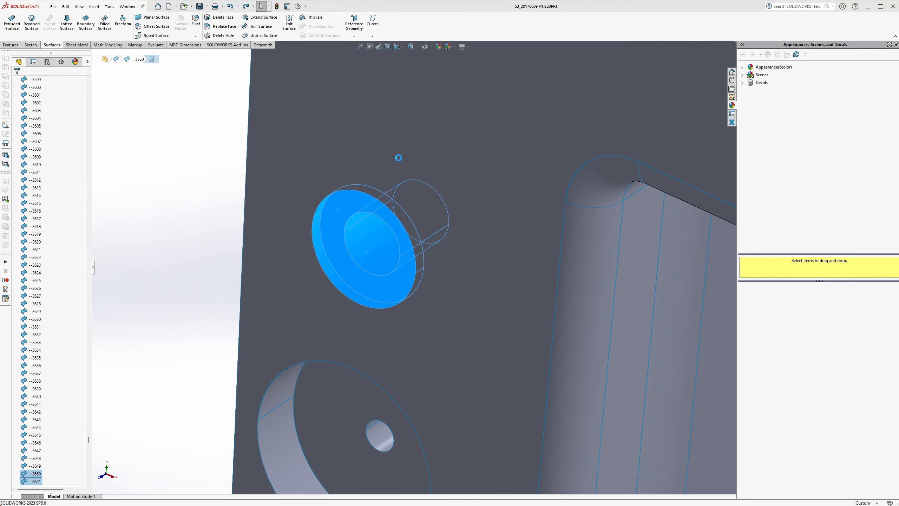
Close the circular opening left on the corner block's outer face with Delete Hole, using both edge arcs.
click(219, 35)
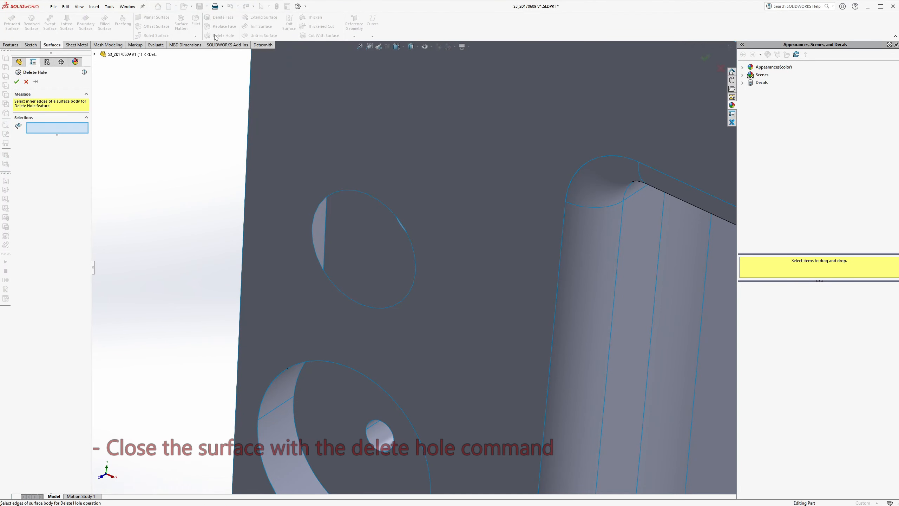
click(332, 282)
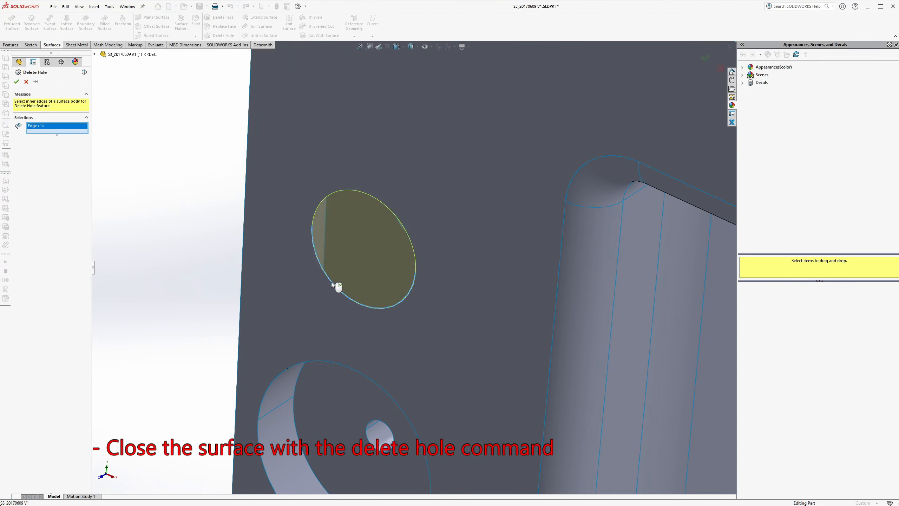
click(316, 212)
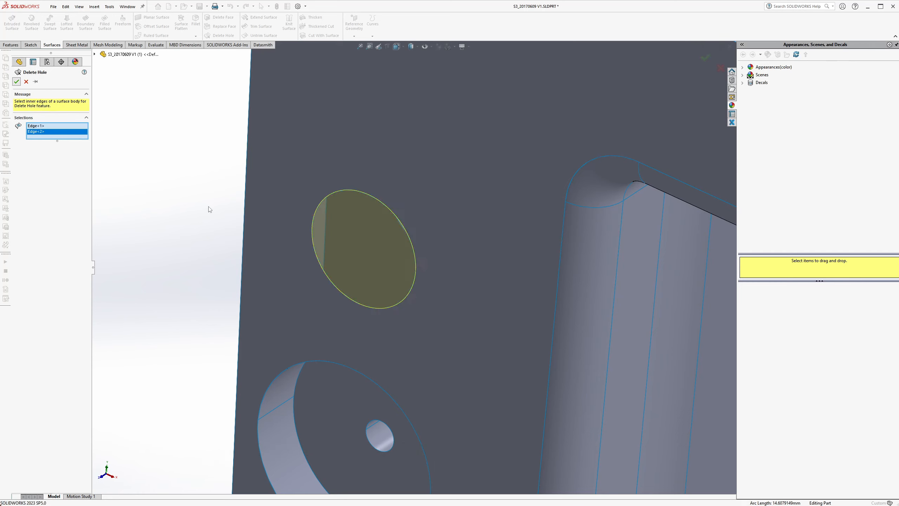
key(Return)
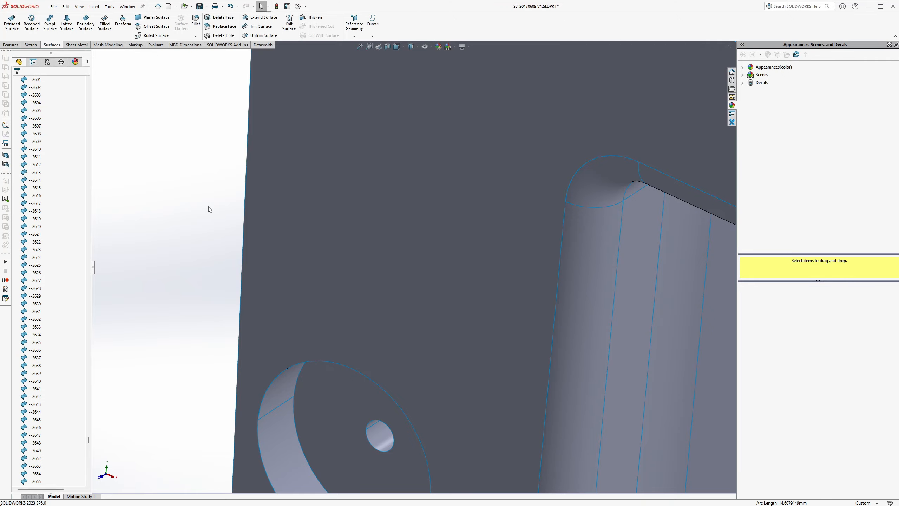
Close the matching opening on the inner side of the corner block with Delete Hole and return to the isometric view.
scroll(224, 212, up, 8)
middle_drag(451, 230, 368, 345)
scroll(500, 187, down, 11)
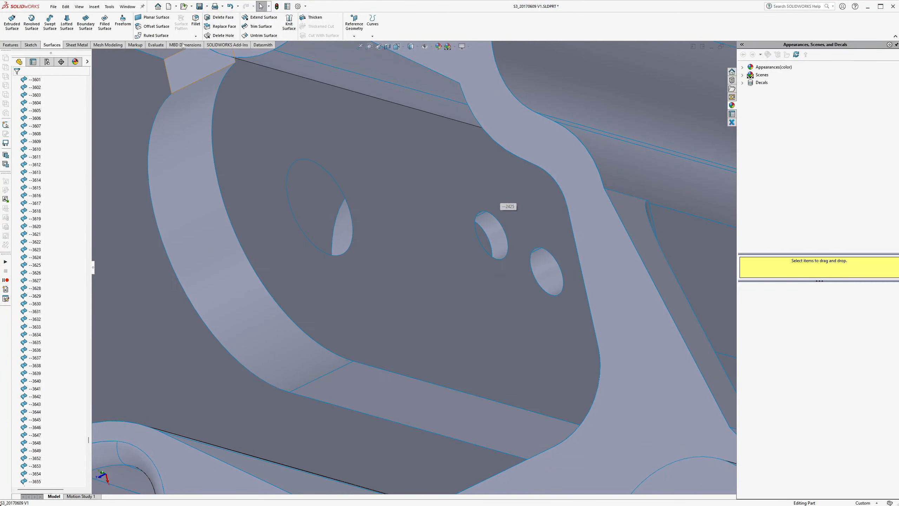
click(219, 36)
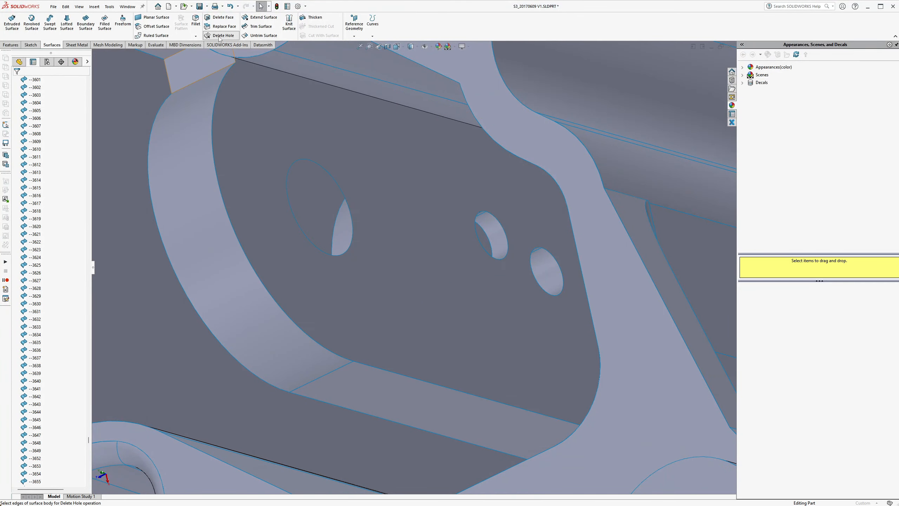
click(329, 176)
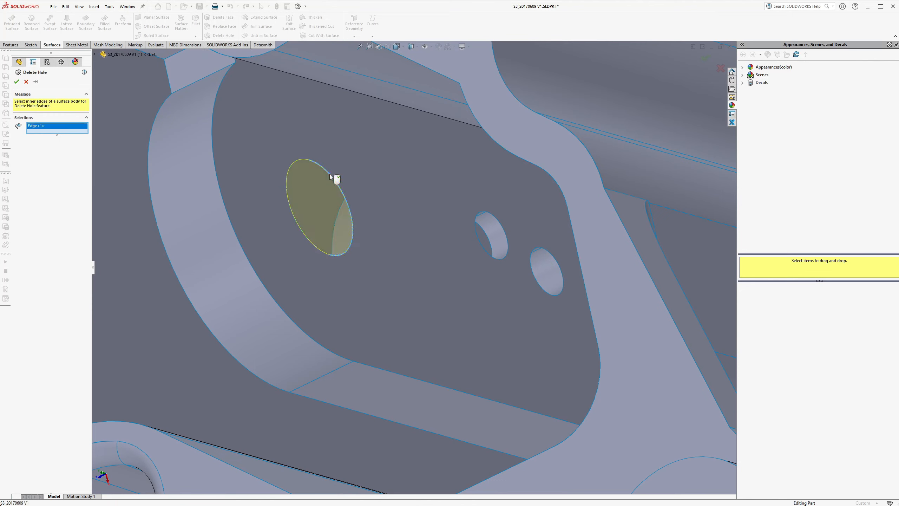
click(305, 161)
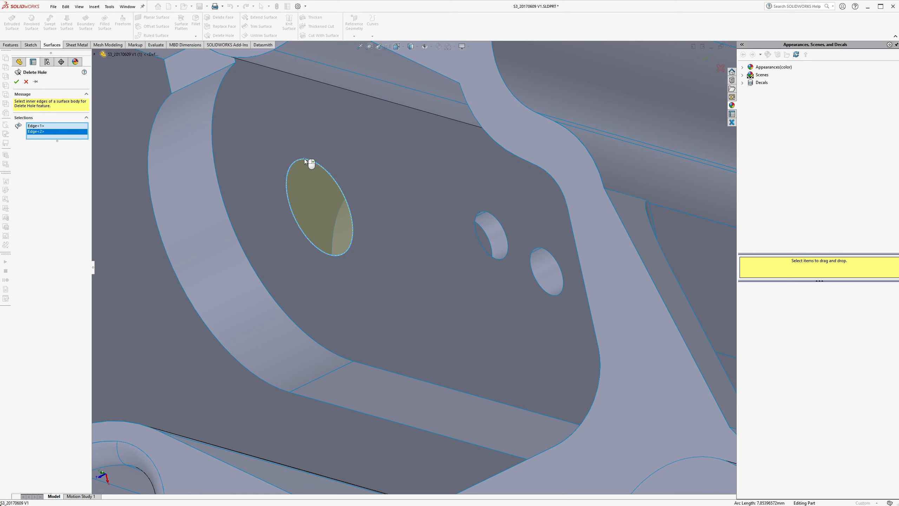
click(16, 82)
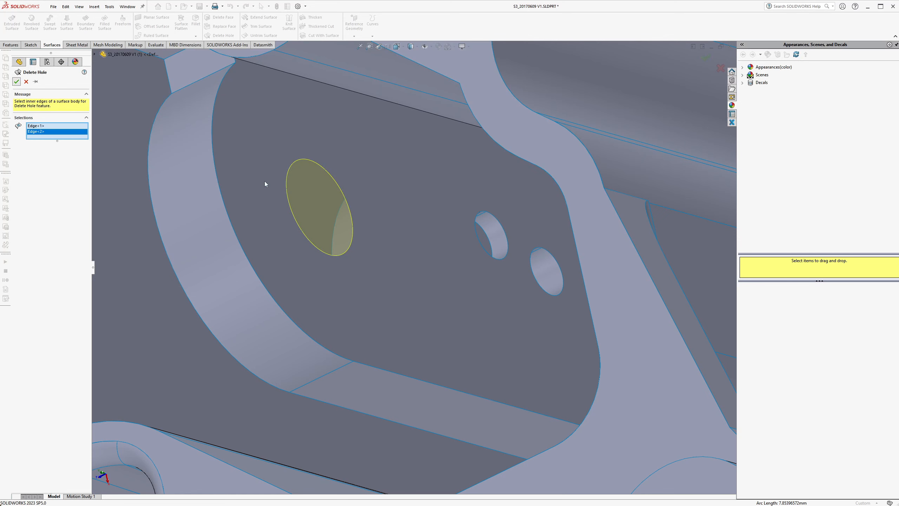
key(ctrl+7)
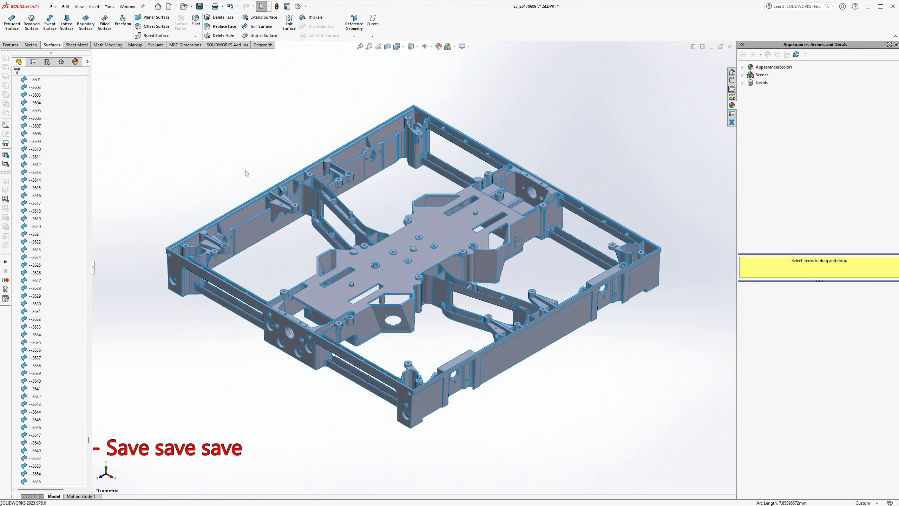
Save the S3_20170609 V1 part and start a Save As with Parasolid (*.x_t;*.x_b) as the file type.
click(199, 6)
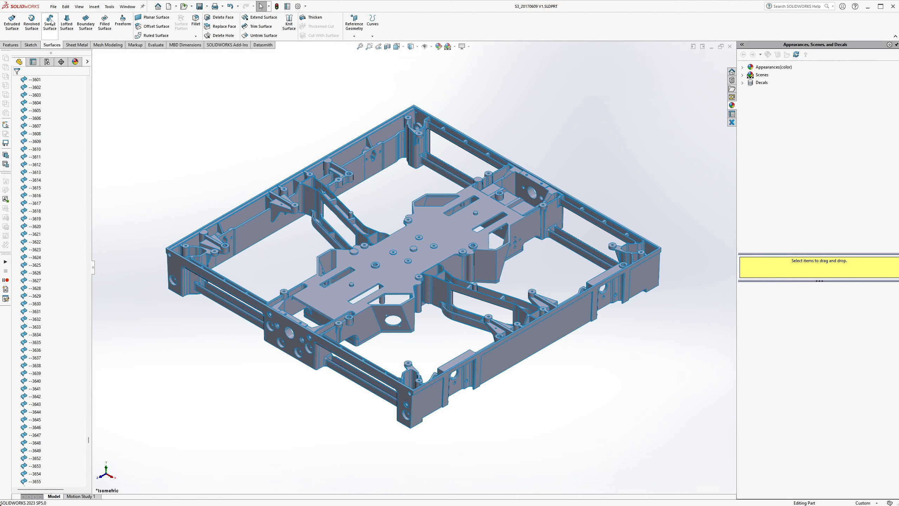
click(54, 7)
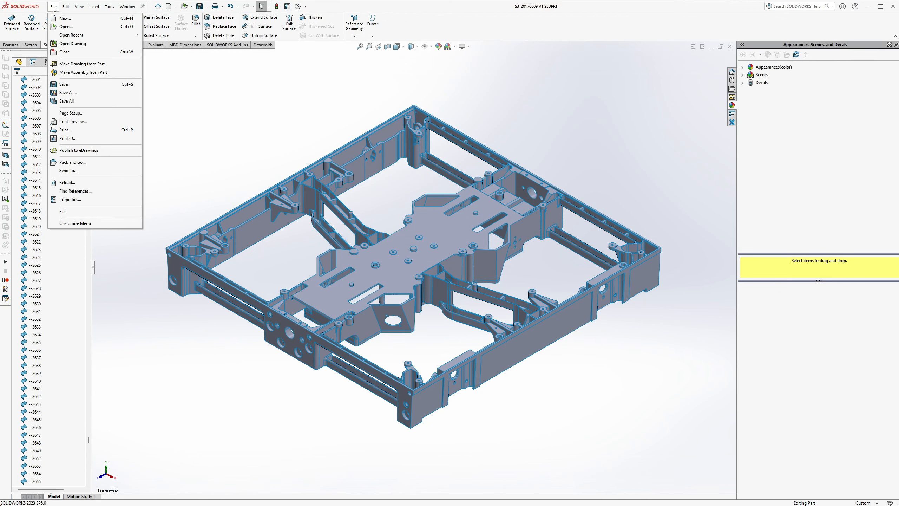
click(79, 94)
click(587, 432)
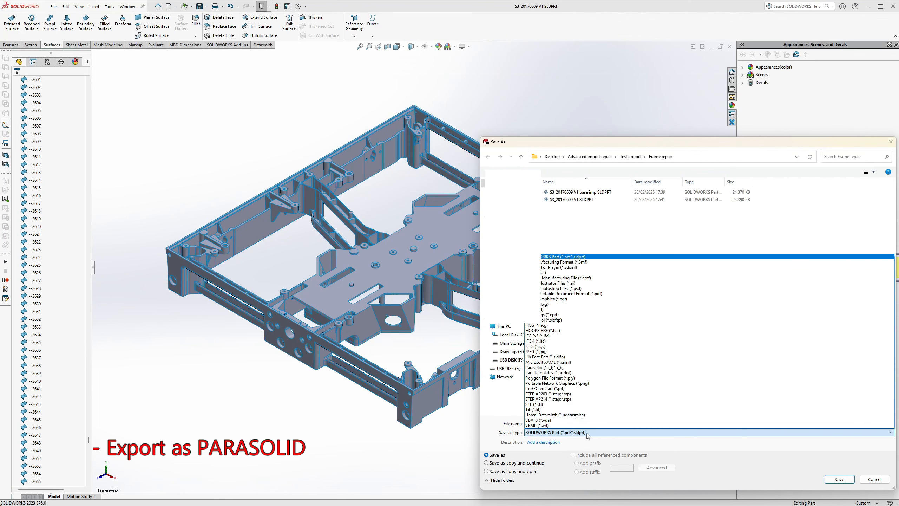
click(579, 368)
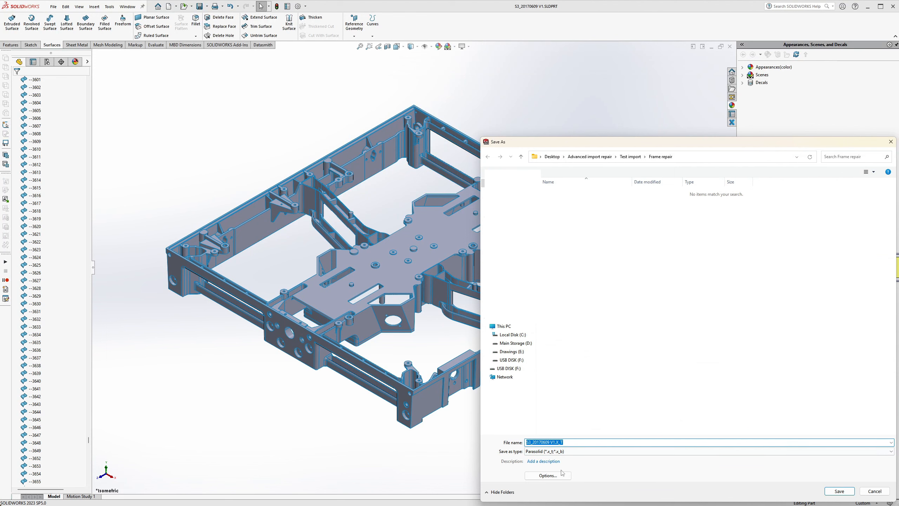
Show the Parasolid export options, accept version 34.1 output, and export the model as S3_20170609 V1.X_T in the Frame repair folder.
click(562, 472)
click(227, 106)
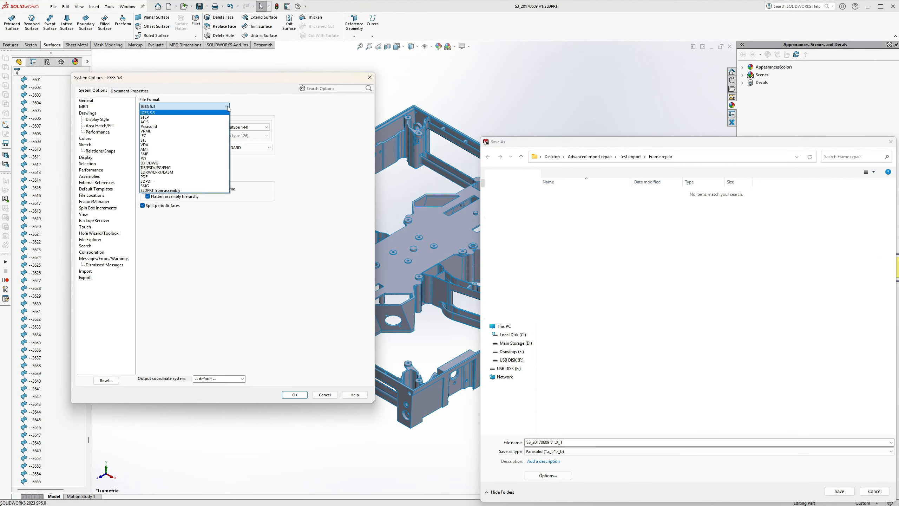
click(188, 127)
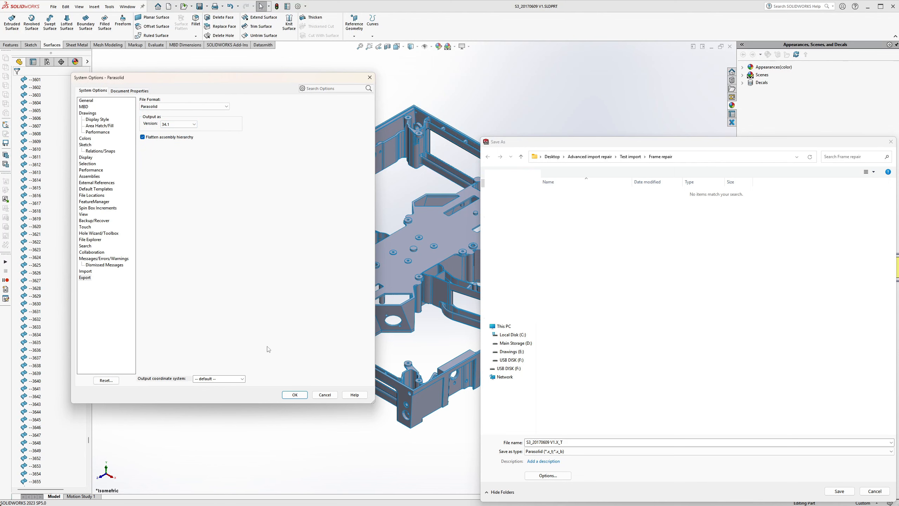
click(295, 395)
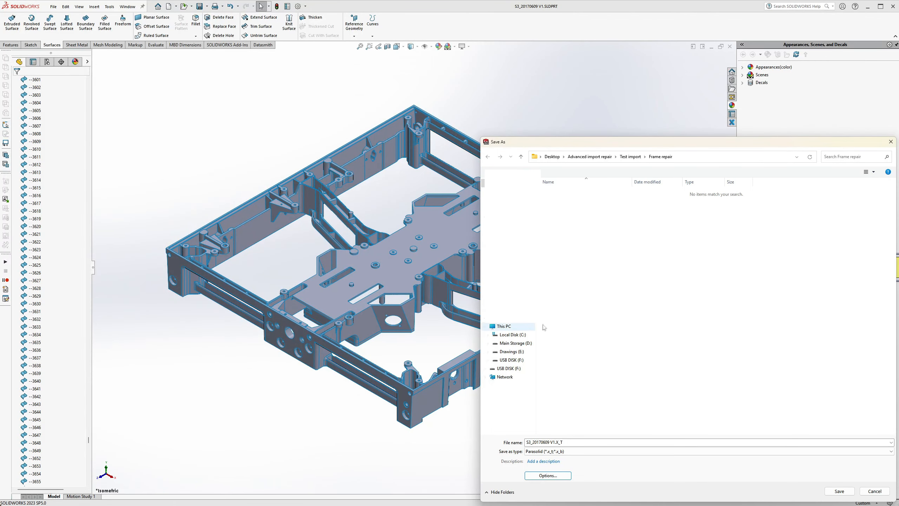
click(838, 491)
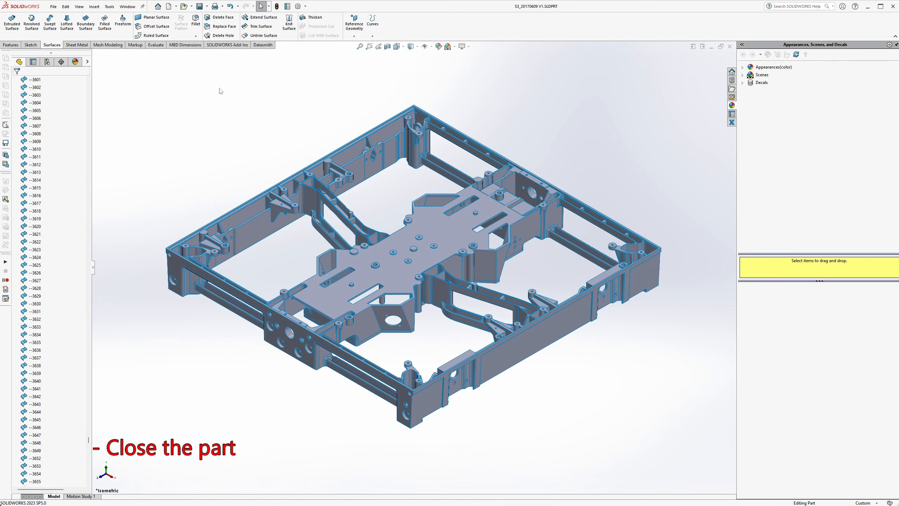
Close the part and choose S3_20170609 V1.x_t in the Frame repair folder as the file to open.
click(52, 6)
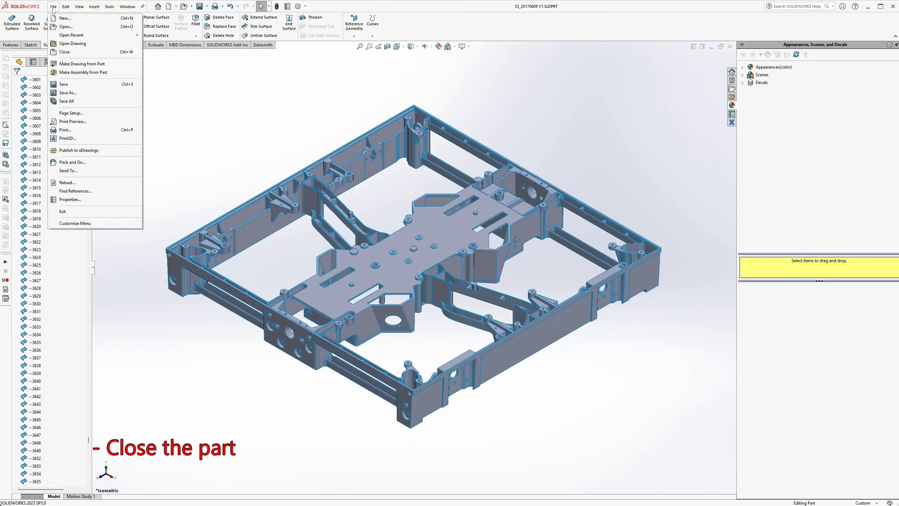
click(64, 52)
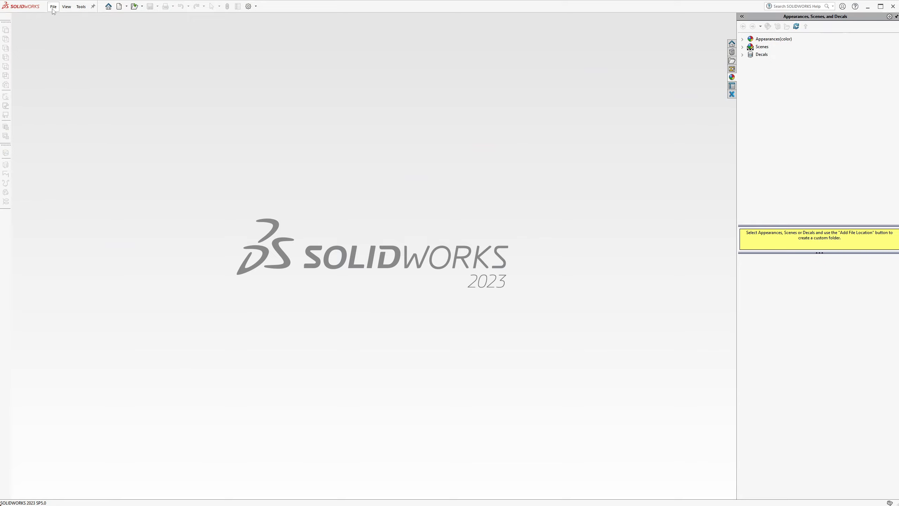
click(53, 7)
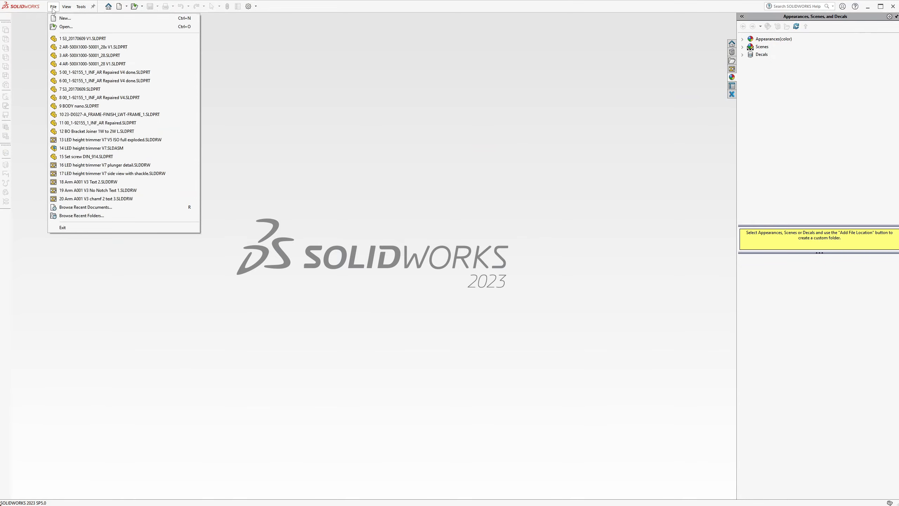
click(70, 27)
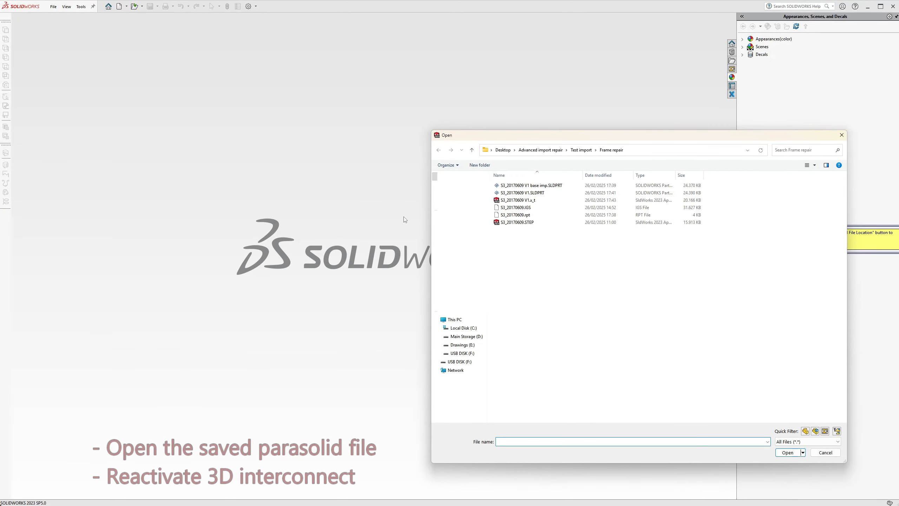
click(549, 200)
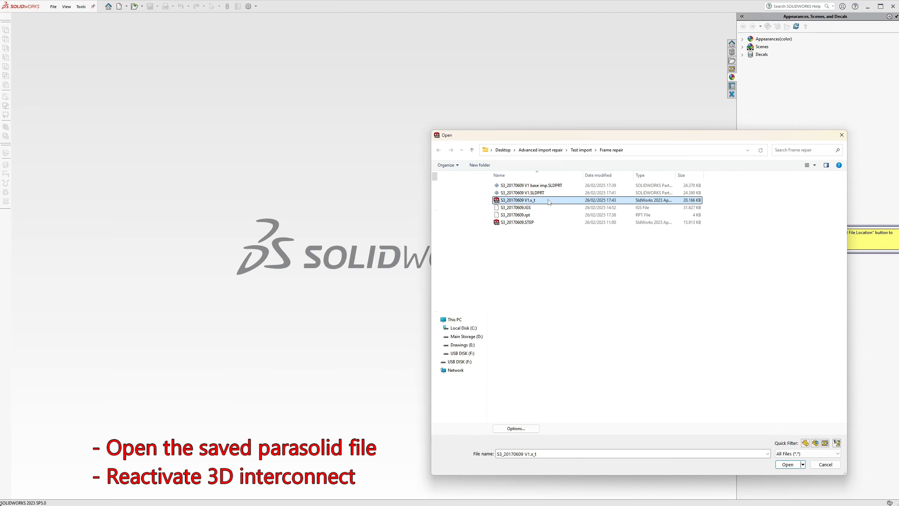
Enable 3D Interconnect in the import options and accept them.
click(523, 429)
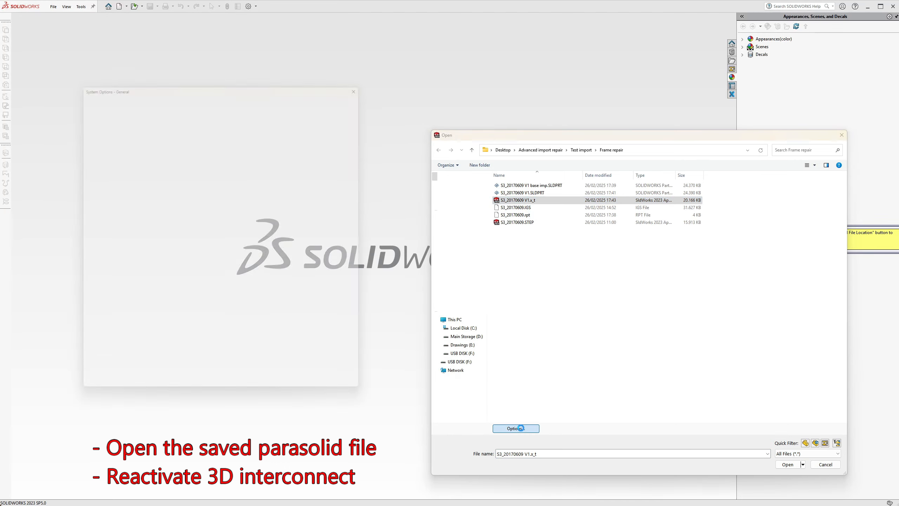
click(89, 272)
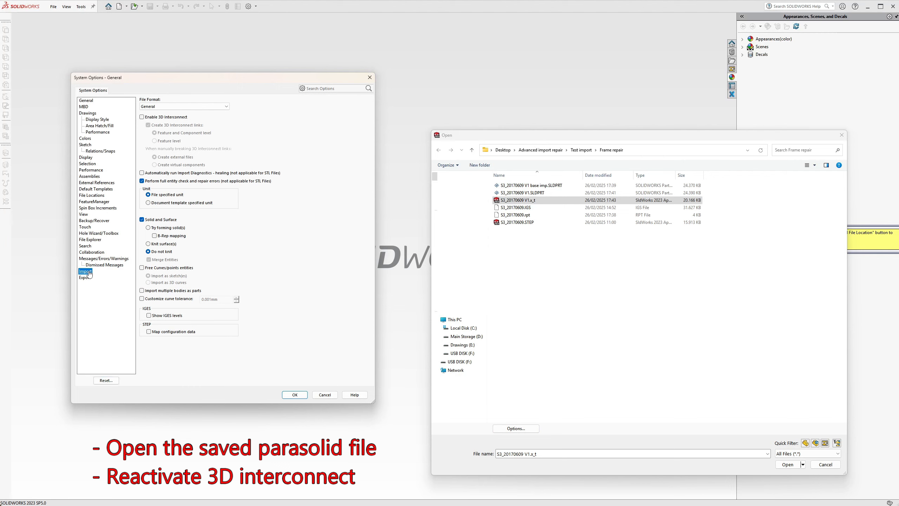
click(142, 116)
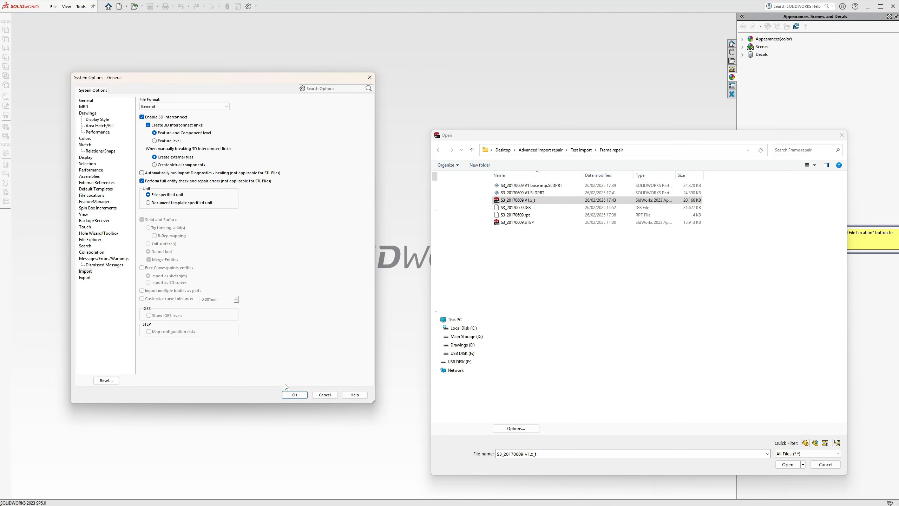
click(295, 395)
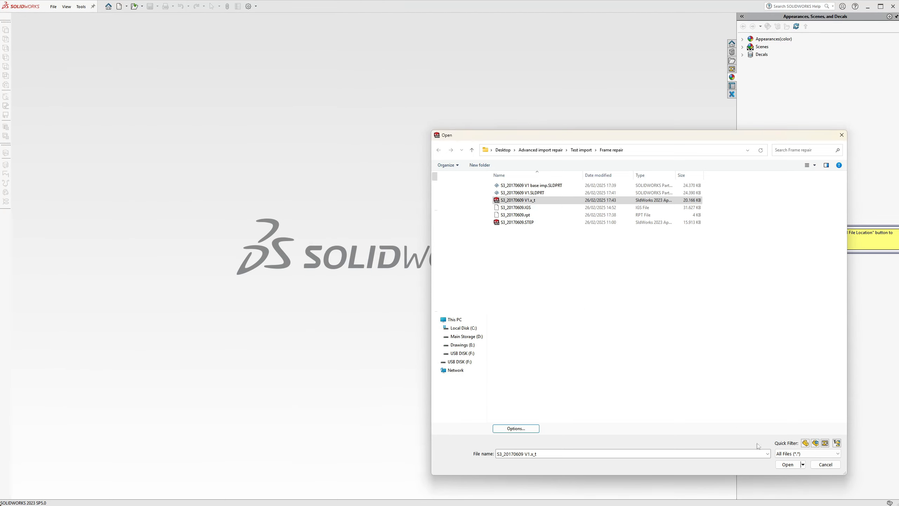
Open the Parasolid file with the Part v2023 template and decline running Import Diagnostics.
click(782, 465)
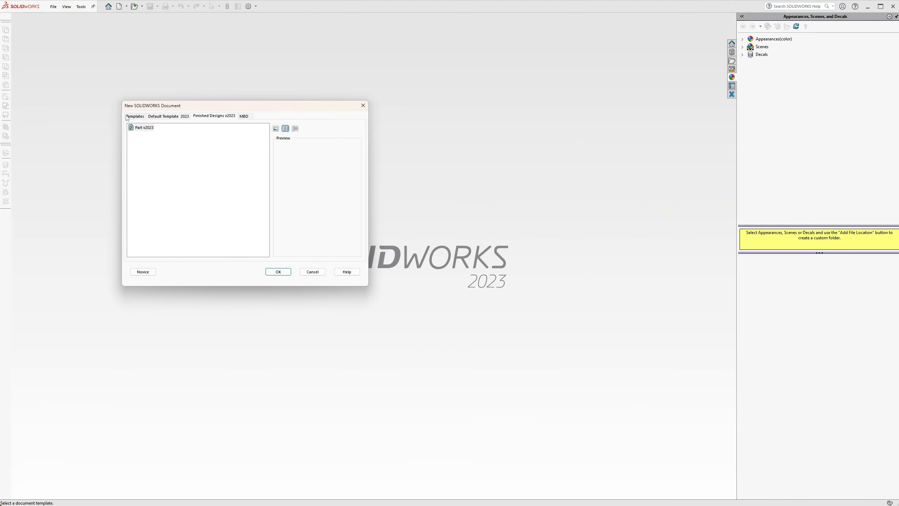
double_click(133, 128)
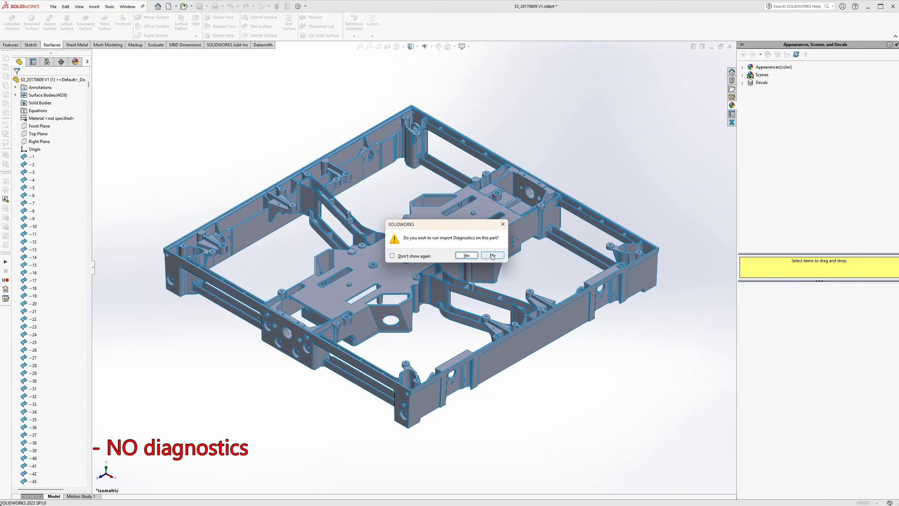
click(492, 256)
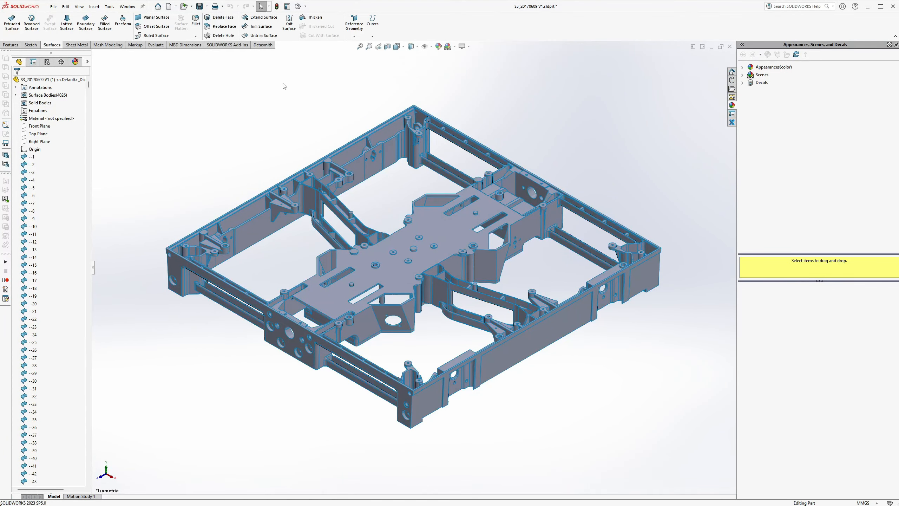
Save the imported model as a new SOLIDWORKS part based on the S3_20170609 V1 name, with an increased version number.
click(52, 7)
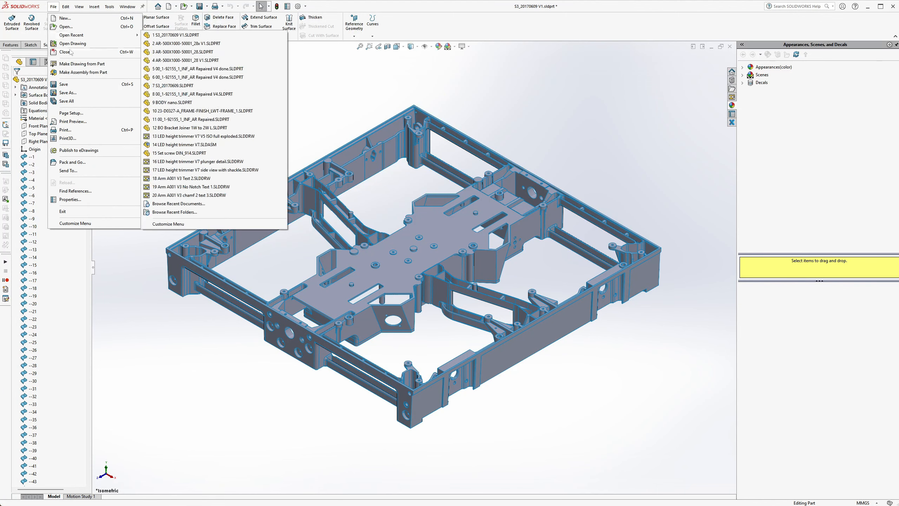
click(159, 115)
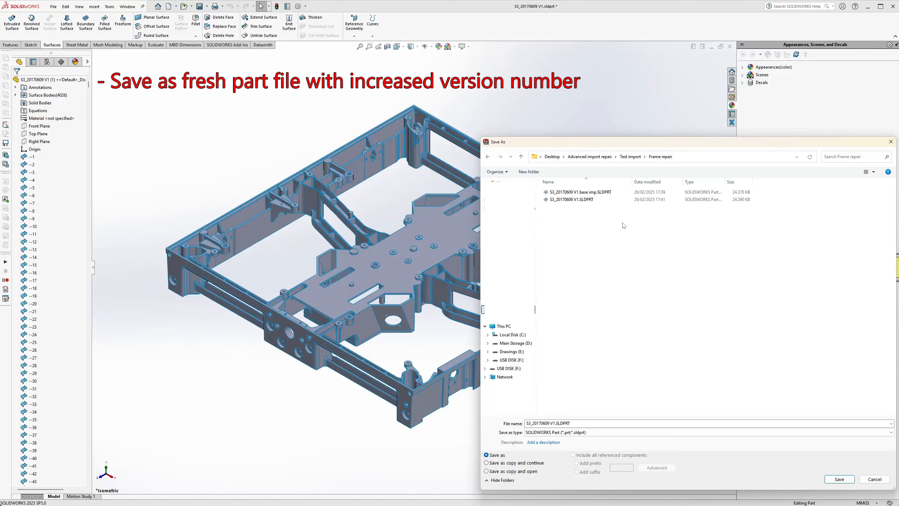
click(591, 200)
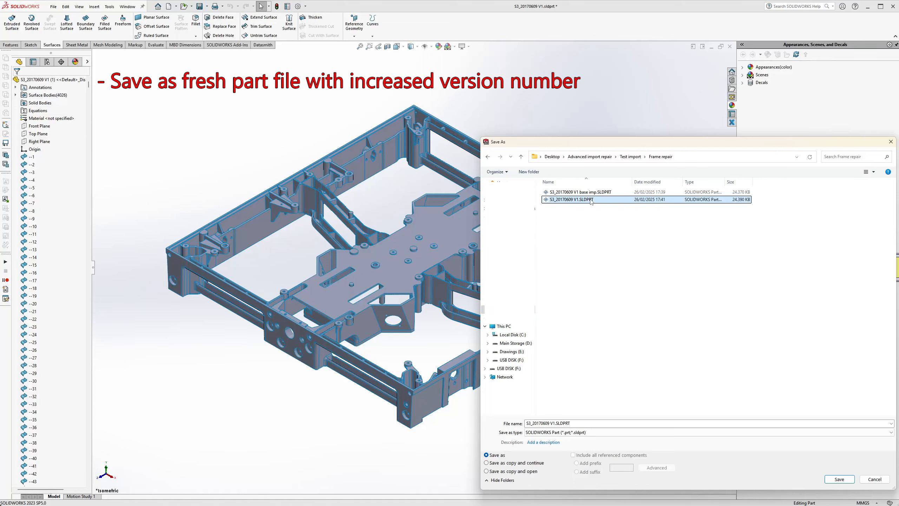
click(556, 424)
key(BackSpace)
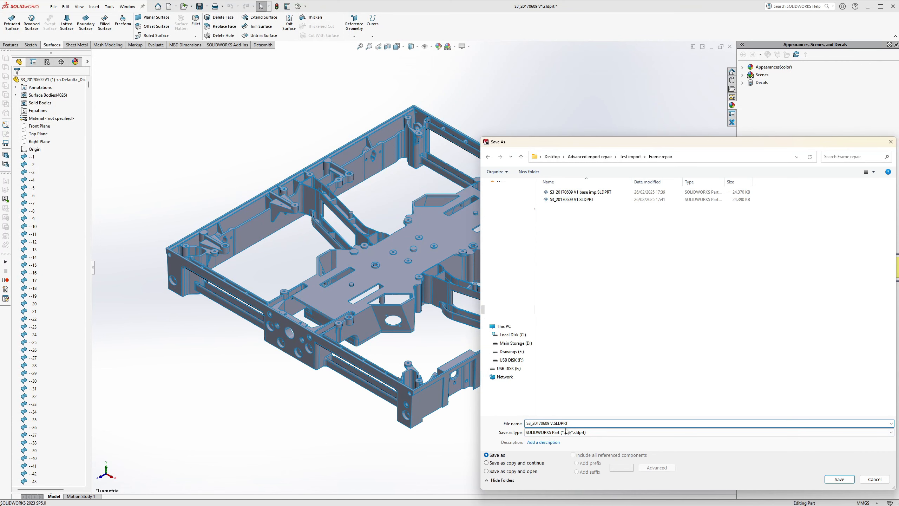
click(615, 361)
click(837, 480)
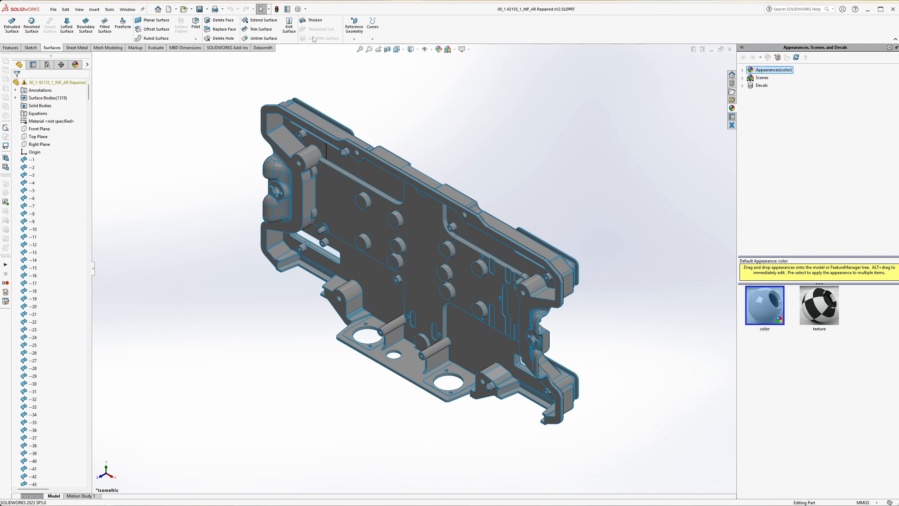
In the 00_1-92155_1_INF_AR Repaired xV2 part, knit the cluster of wall and fillet surfaces between the corner recess and the large round opening.
click(289, 27)
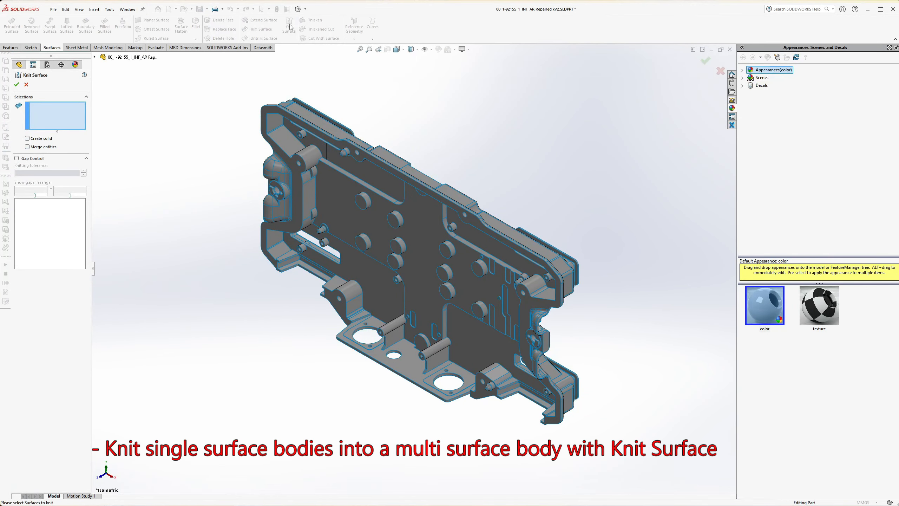
middle_drag(456, 270, 296, 244)
scroll(390, 293, down, 6)
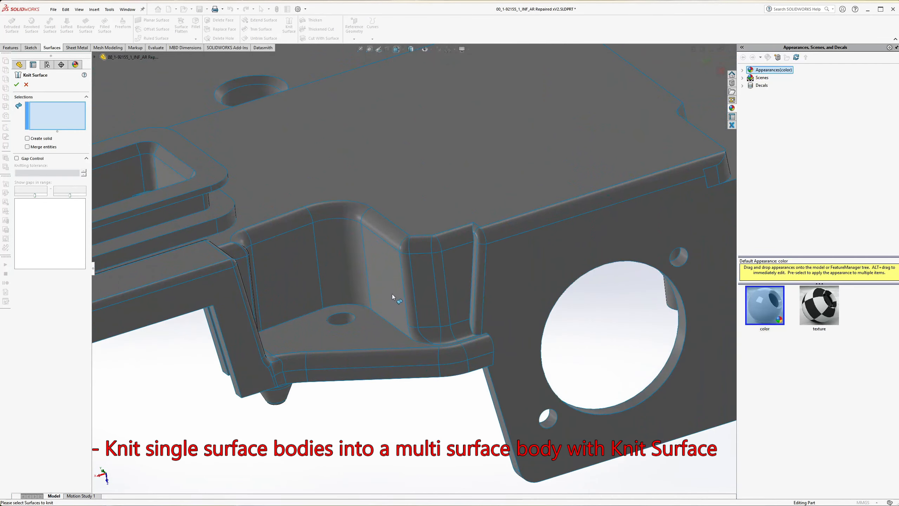
click(399, 280)
click(395, 238)
click(404, 249)
click(408, 267)
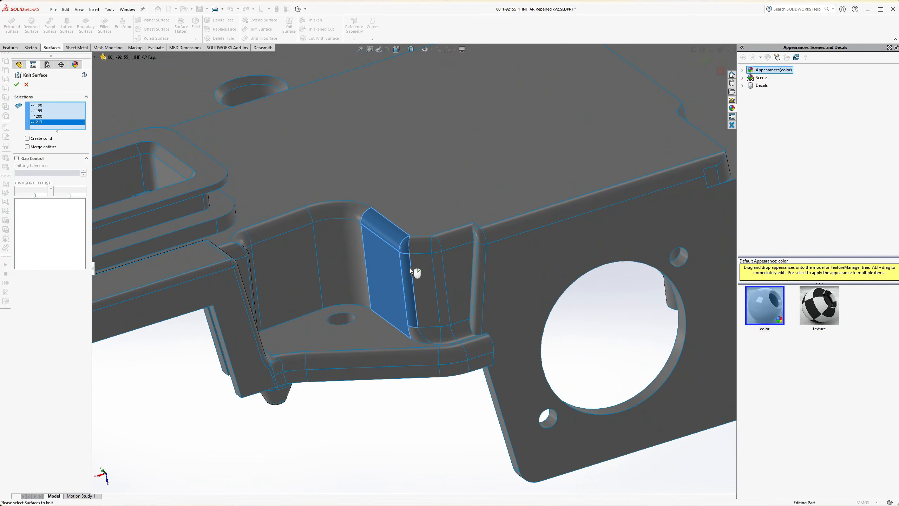
click(419, 269)
click(422, 248)
click(434, 244)
click(443, 252)
click(449, 269)
click(445, 288)
scroll(423, 350, down, 3)
click(414, 332)
click(434, 322)
click(461, 320)
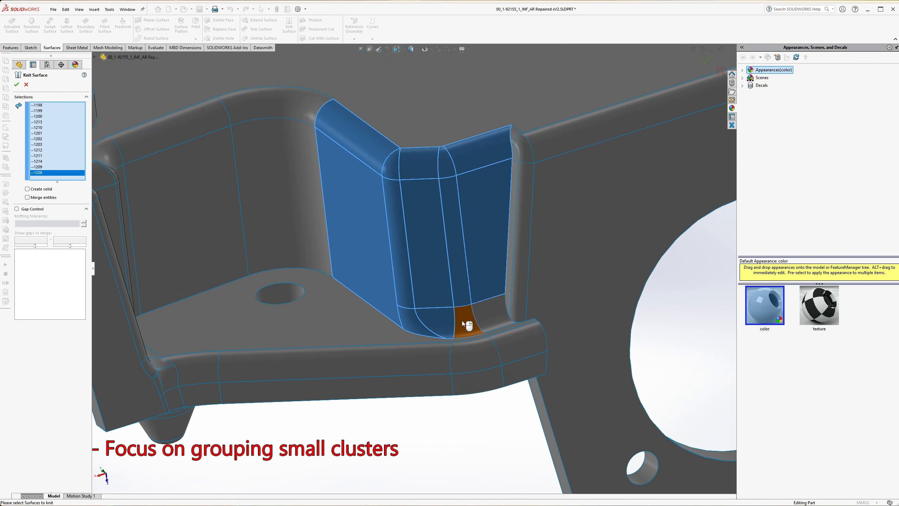
click(487, 313)
click(513, 225)
click(518, 137)
click(524, 164)
click(514, 196)
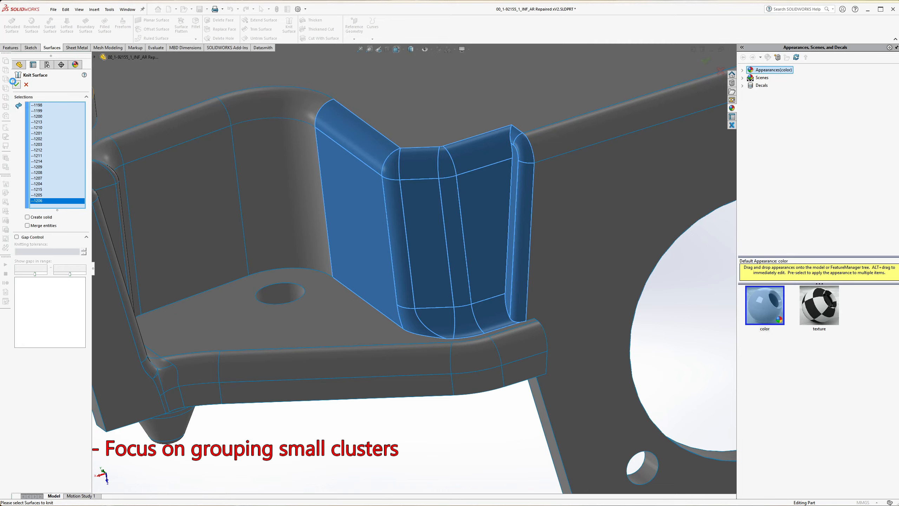
Start a surface knit at the mirrored corner recess and remove the large preselected surface --1320 from its selection.
scroll(245, 230, up, 8)
middle_drag(637, 229, 488, 255)
scroll(486, 257, down, 6)
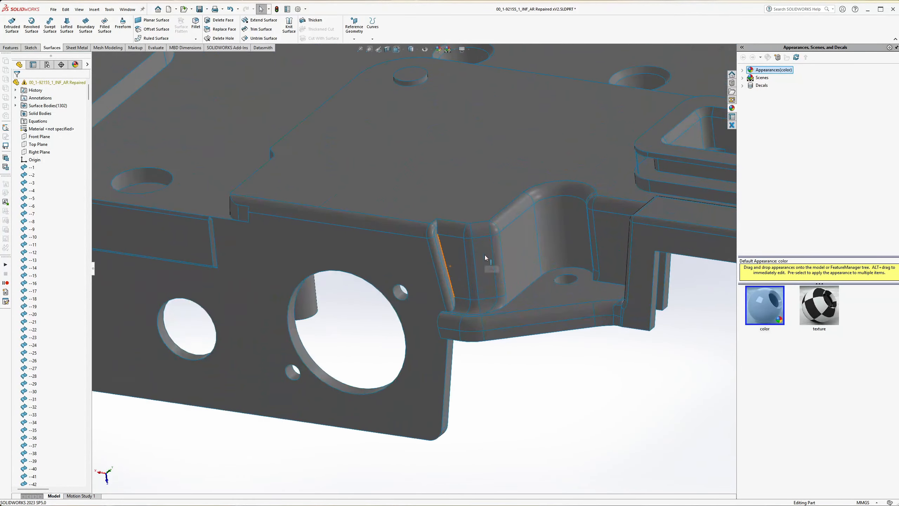
scroll(486, 258, down, 3)
click(288, 26)
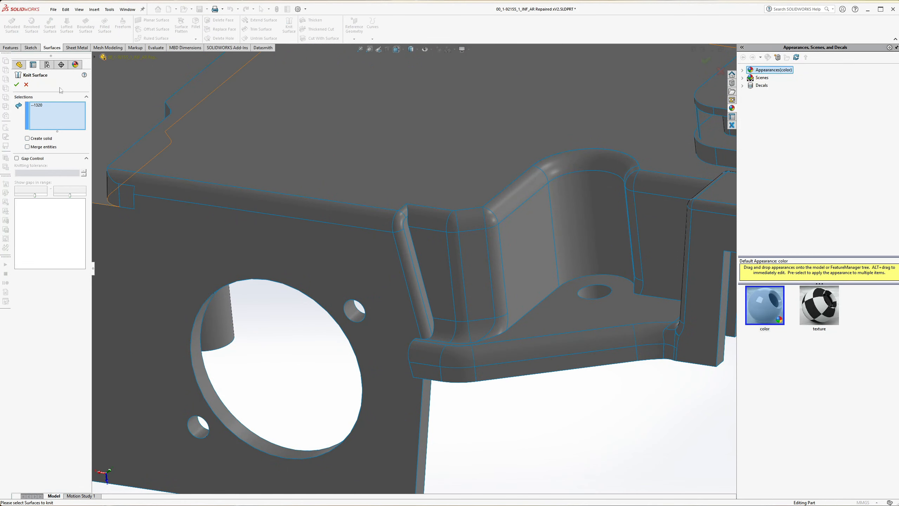
click(38, 106)
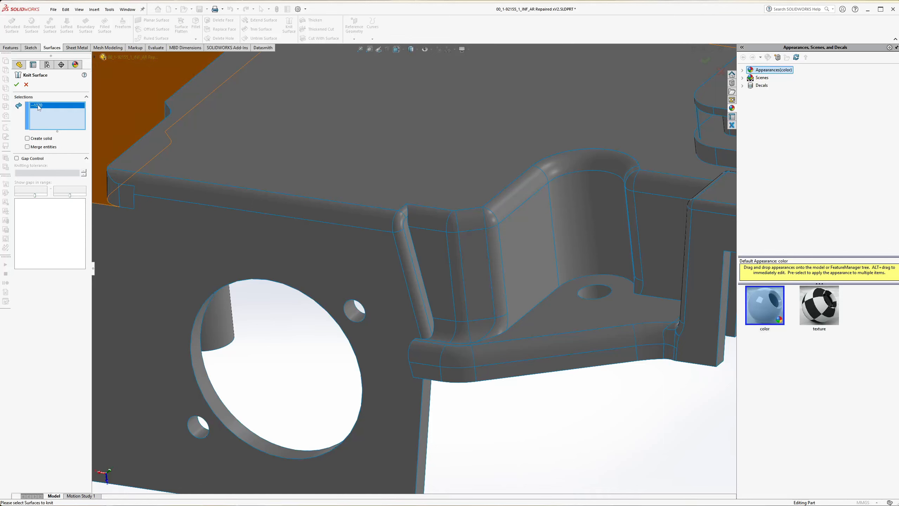
key(Delete)
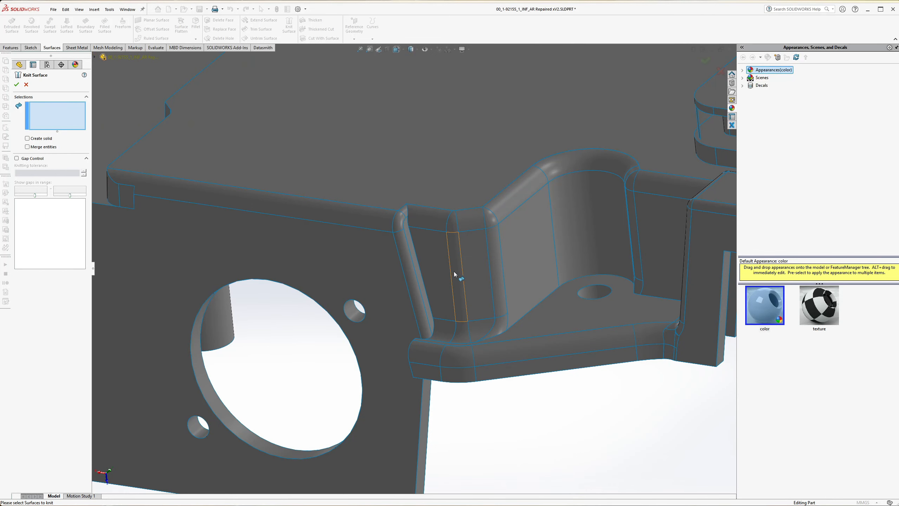
Add the wall, vertical fillet, upper corner and base fillet surfaces between the recess and the large round opening to the knit.
click(438, 264)
click(437, 222)
click(452, 225)
click(461, 258)
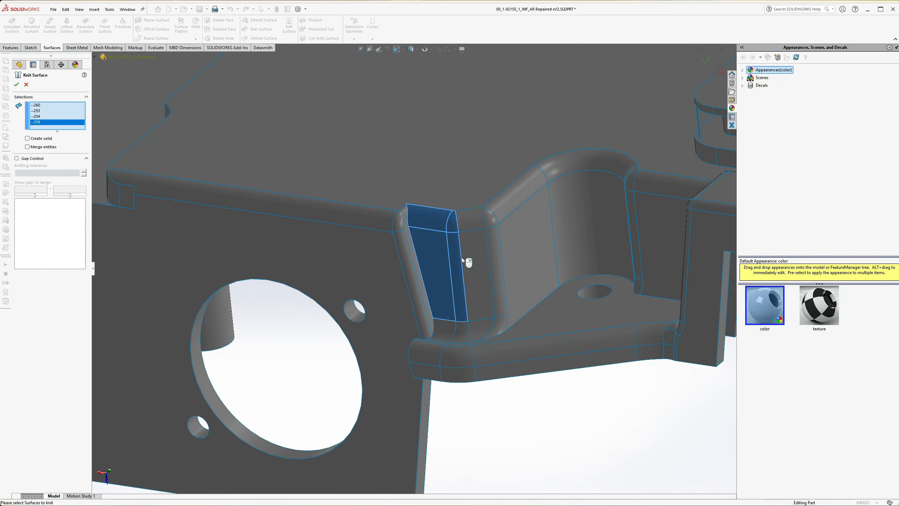
click(464, 253)
click(468, 232)
click(484, 220)
click(496, 289)
click(497, 328)
click(485, 328)
click(457, 332)
click(442, 322)
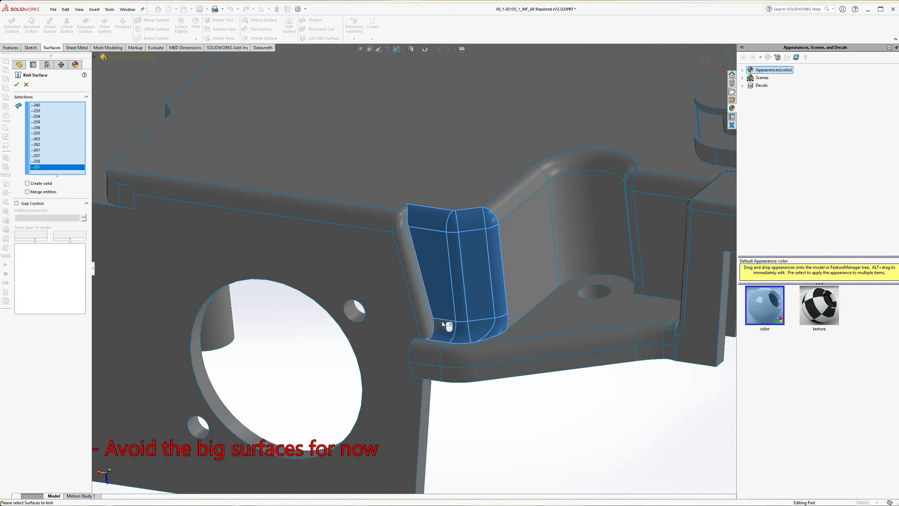
Add the slanted edge-fillet strips and their upper corner surface to the cluster and complete the knit.
click(418, 276)
click(411, 272)
click(396, 225)
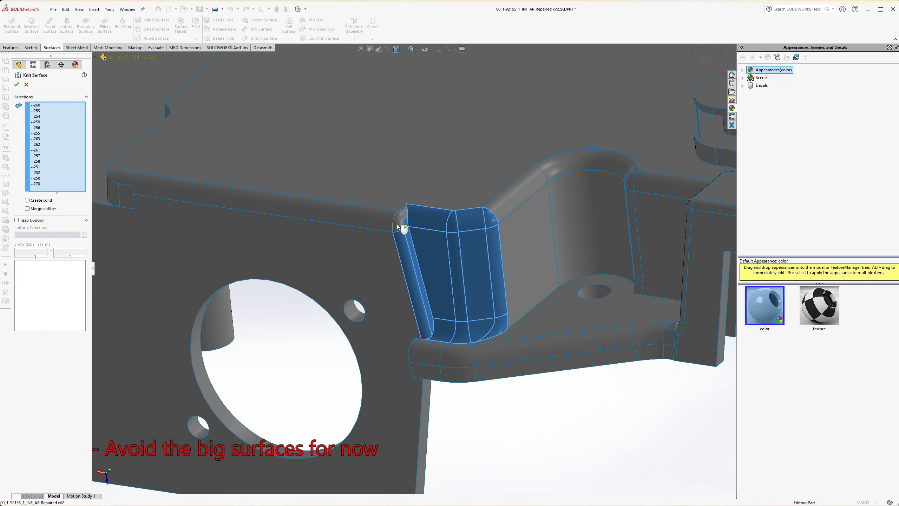
click(403, 210)
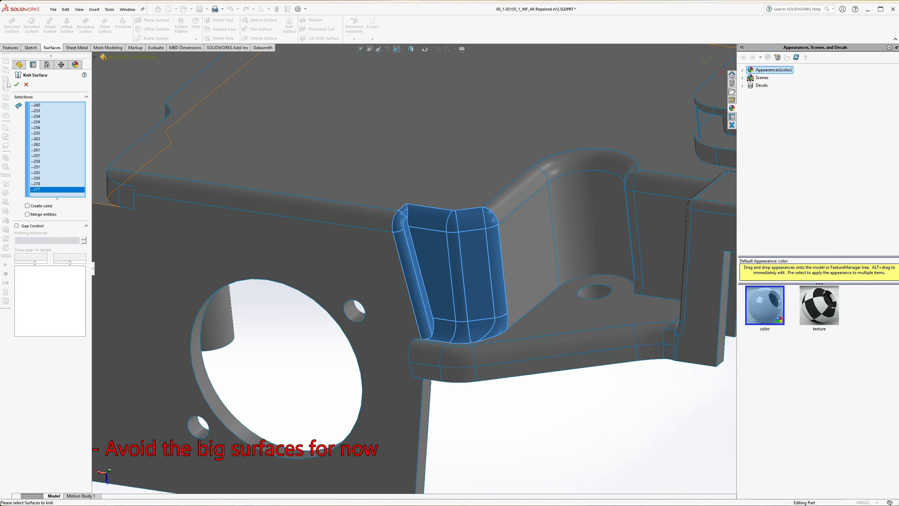
key(Return)
Start a new knit with the narrow vertical fillet of the neighbouring recess and its lower and upper corner patches.
scroll(400, 285, up, 4)
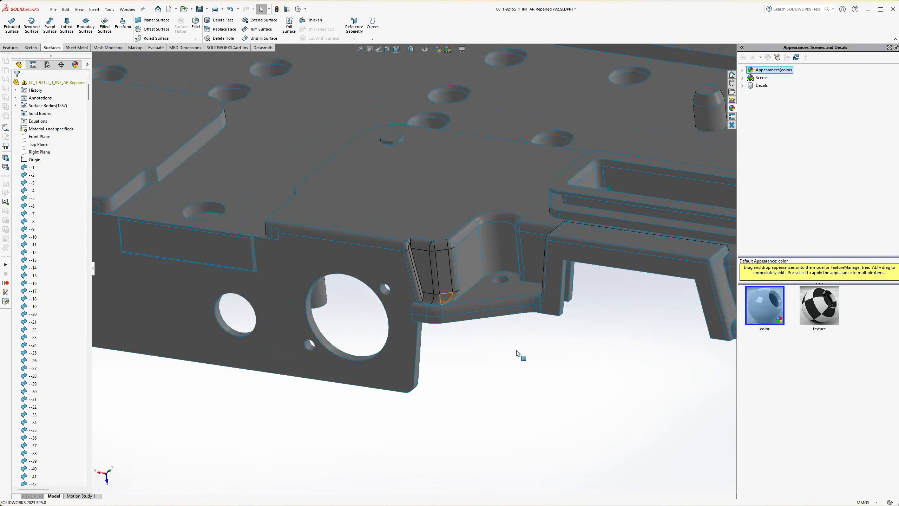
click(289, 27)
middle_drag(485, 308, 474, 252)
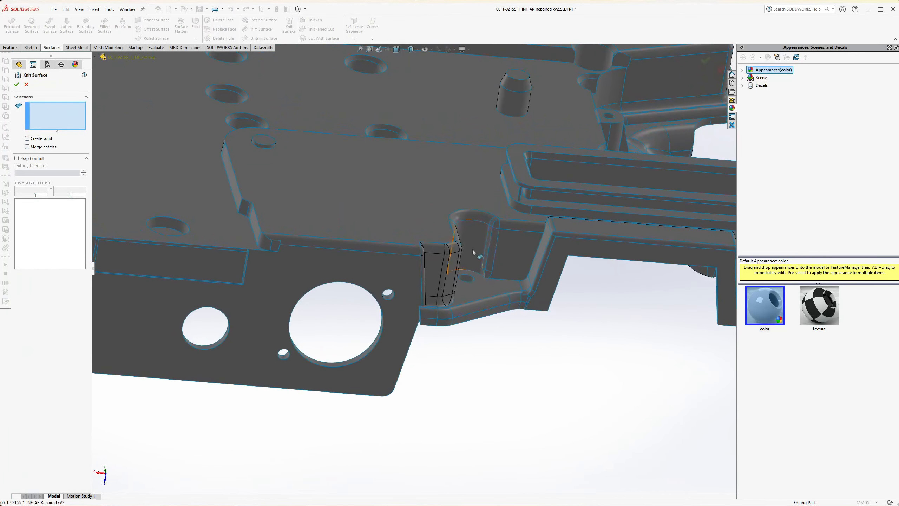
scroll(475, 252, down, 6)
click(479, 317)
click(464, 306)
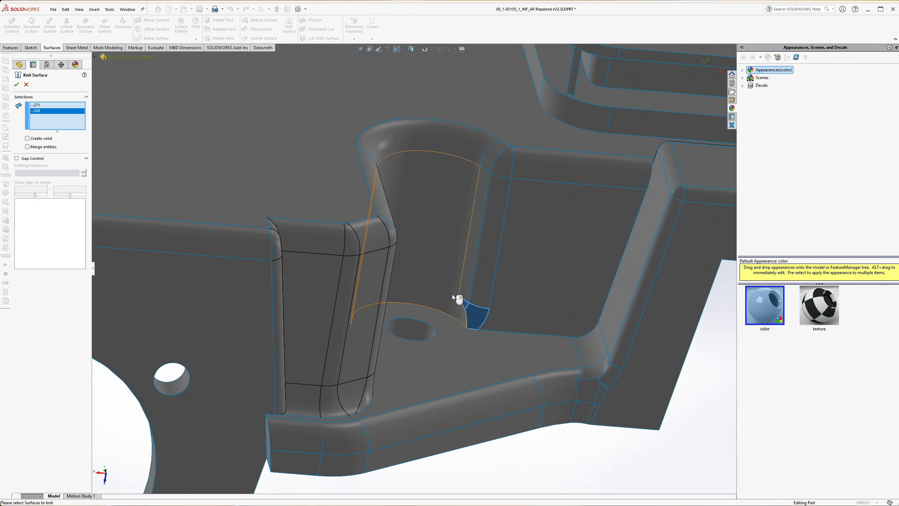
click(460, 277)
click(475, 203)
click(469, 160)
click(486, 156)
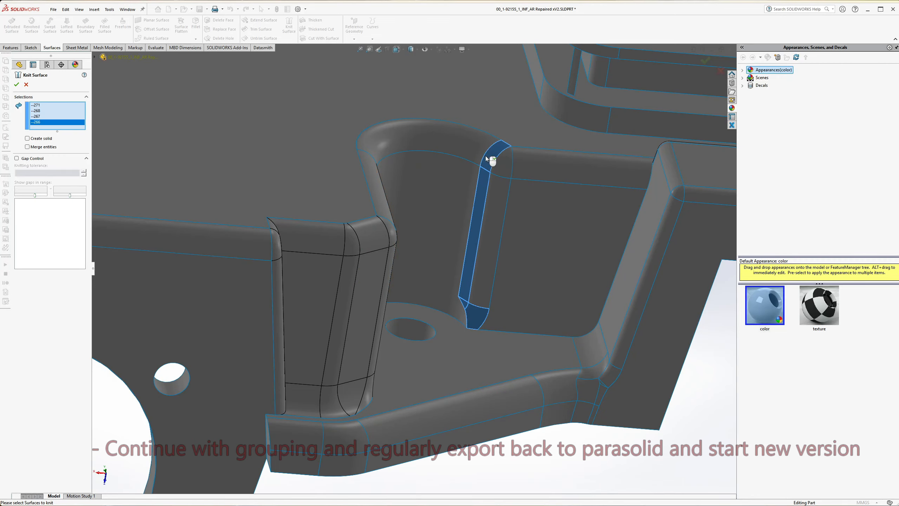
Add the recess's curved wall, flat side walls and remaining upper fillets to the selection and complete the knit.
click(462, 148)
click(452, 190)
click(493, 200)
click(521, 175)
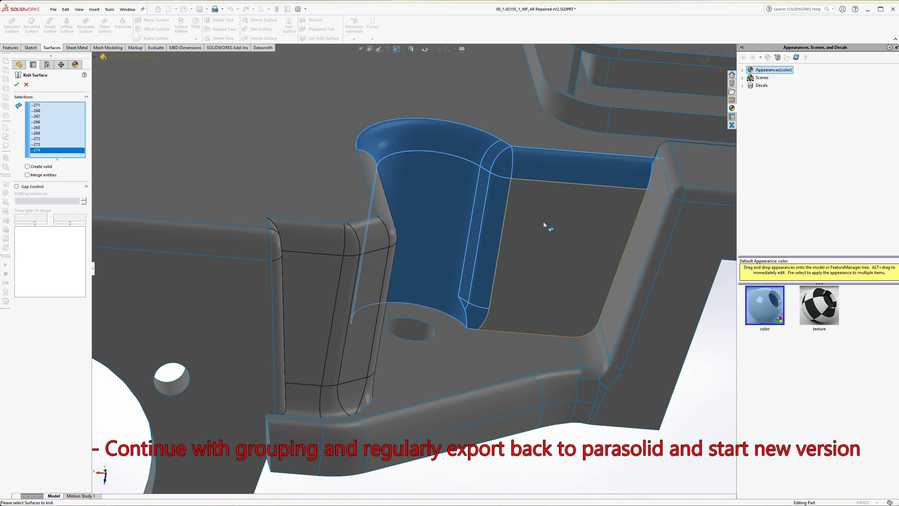
click(543, 222)
middle_drag(572, 276, 388, 267)
click(388, 267)
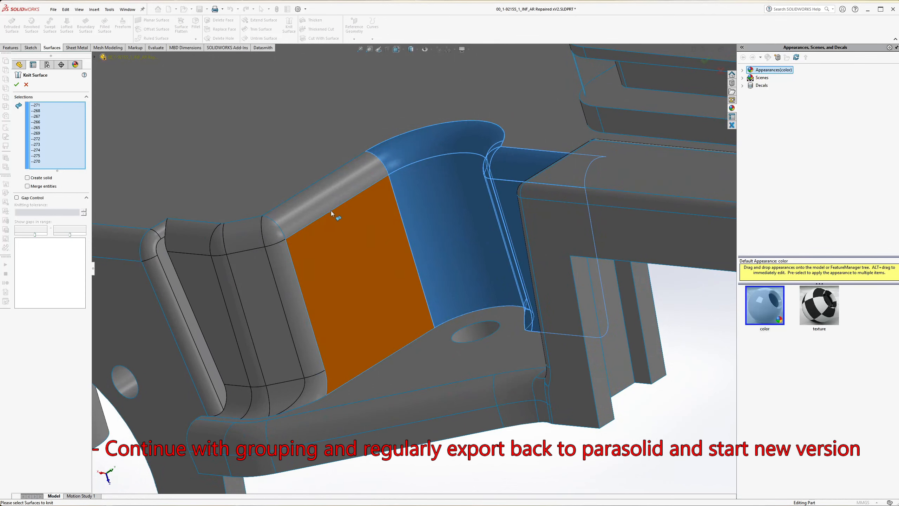
click(328, 208)
click(16, 85)
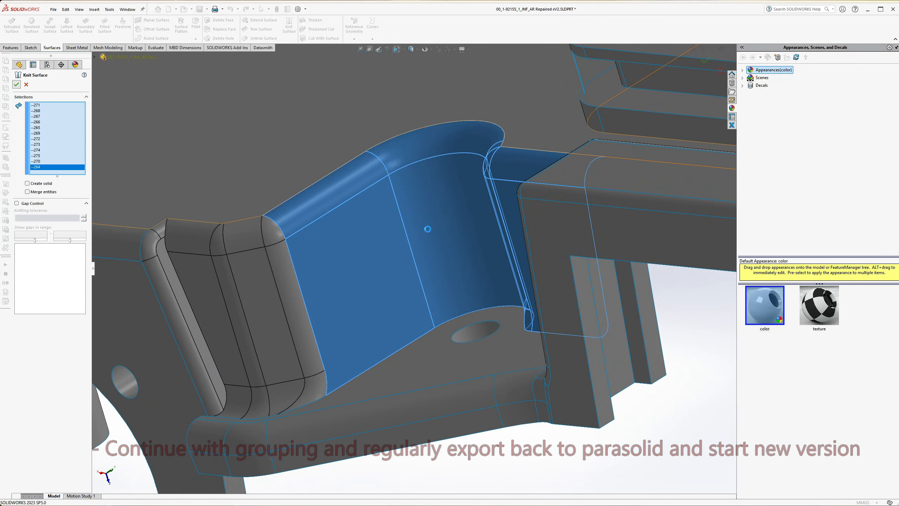
Locate the surface flagged with a warning in the feature tree, --114, and view its surrounding fillets up close.
scroll(460, 271, up, 6)
scroll(417, 299, up, 5)
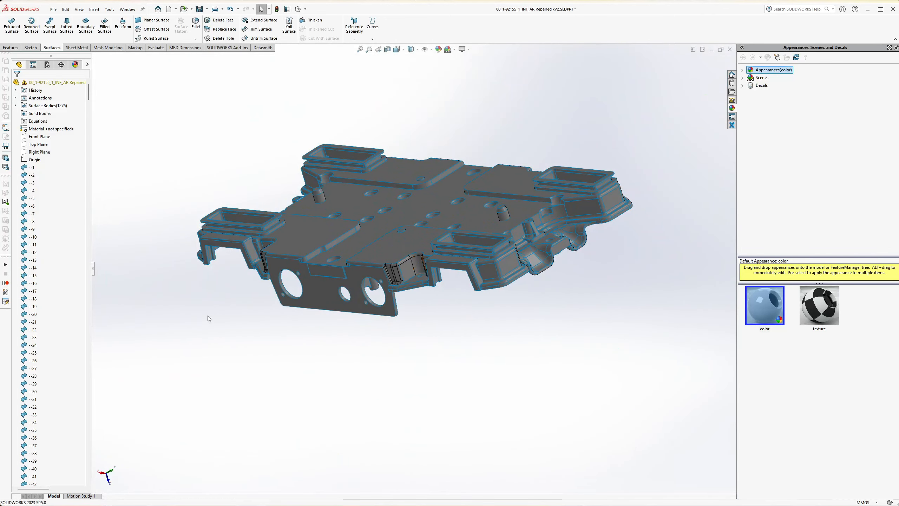
scroll(40, 377, down, 8)
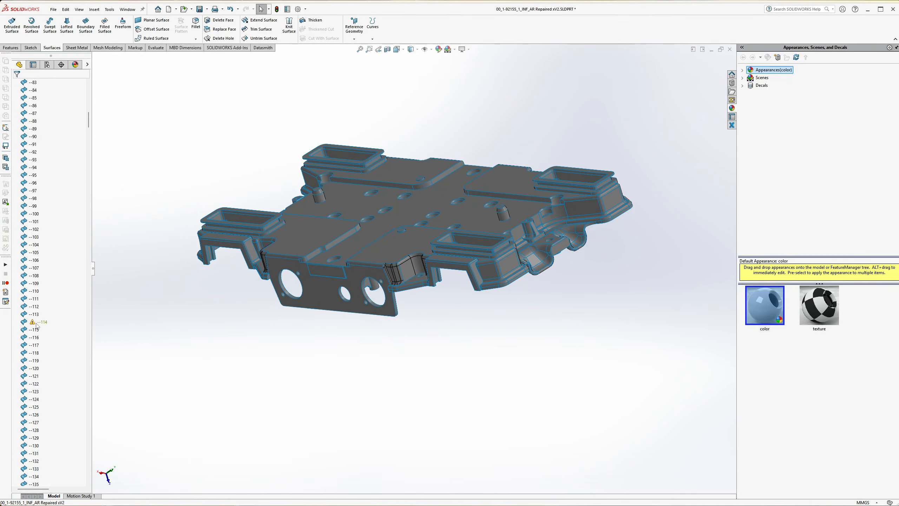
click(37, 322)
click(53, 314)
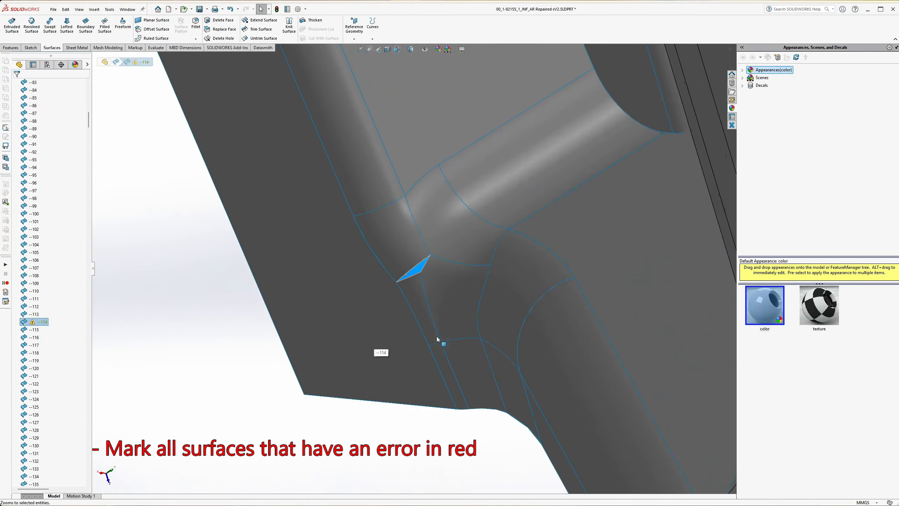
key(Escape)
middle_drag(441, 315, 356, 300)
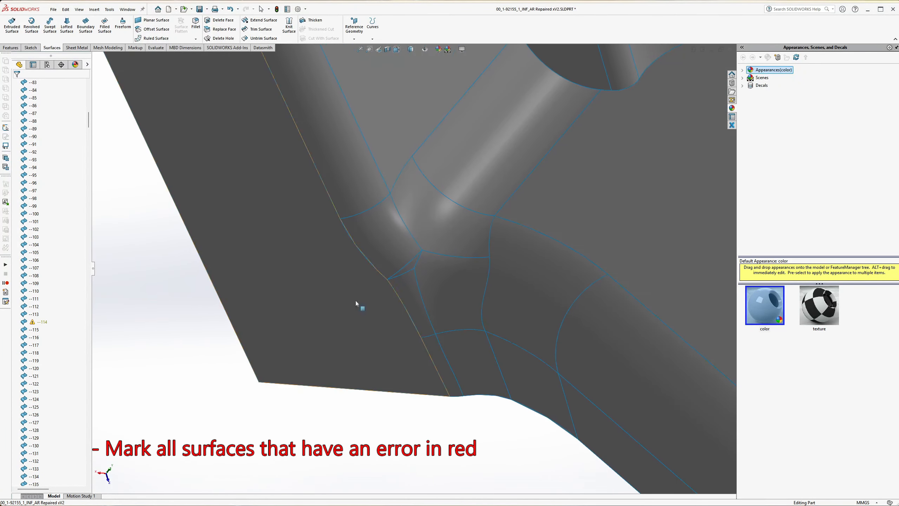
Color the faulty surface --114 and its adjoining fillet surfaces red.
click(38, 324)
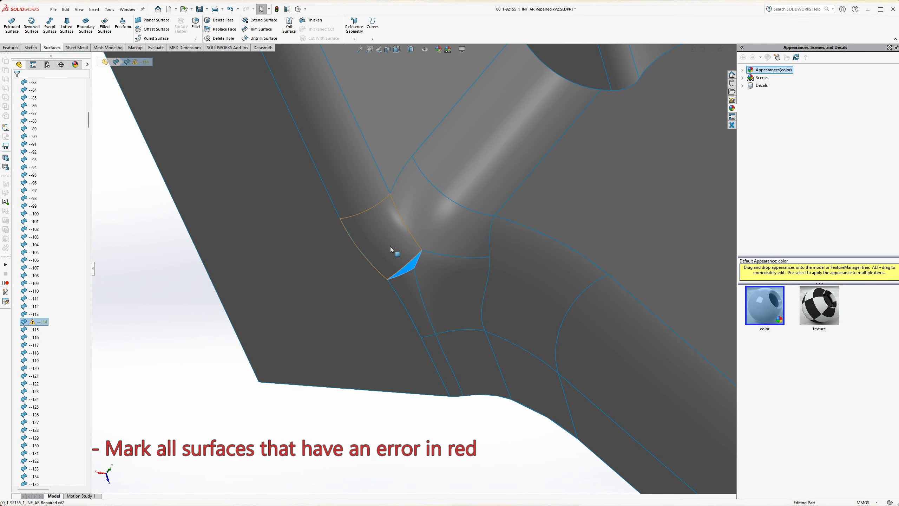
ctrl+click(435, 279)
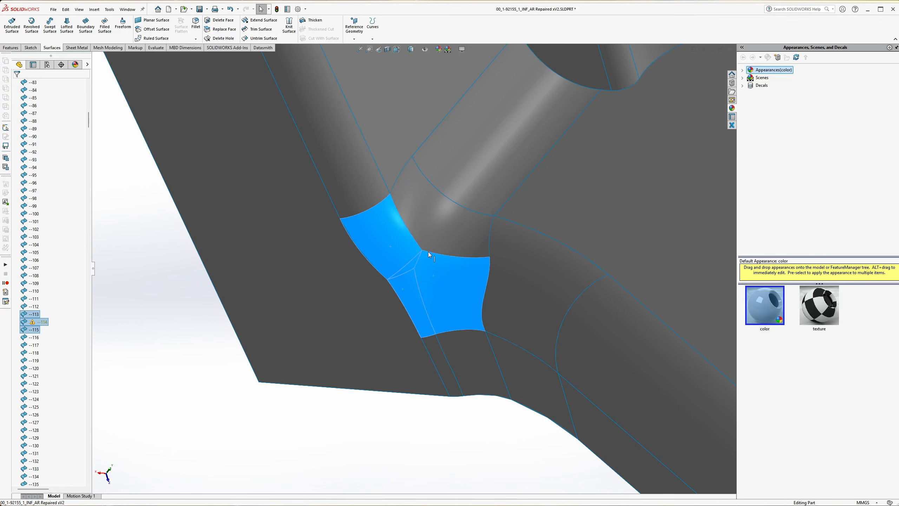
ctrl+click(424, 238)
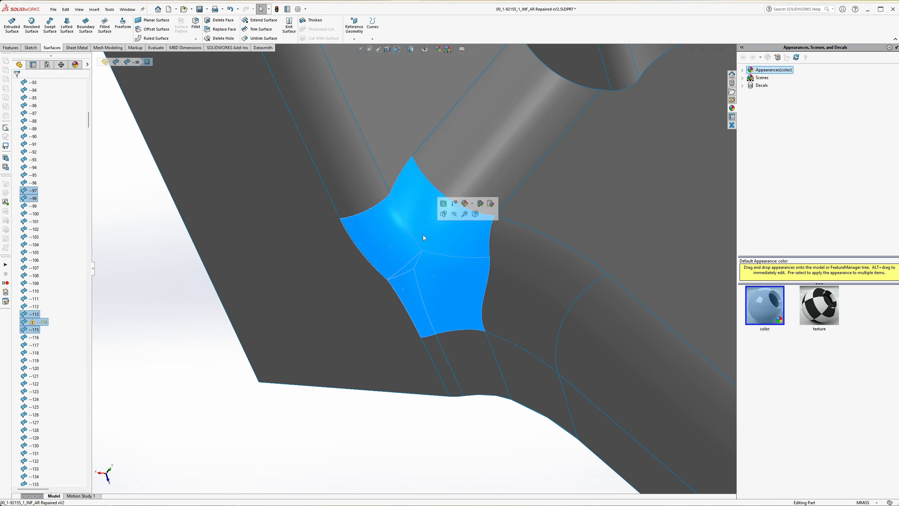
click(473, 203)
click(475, 227)
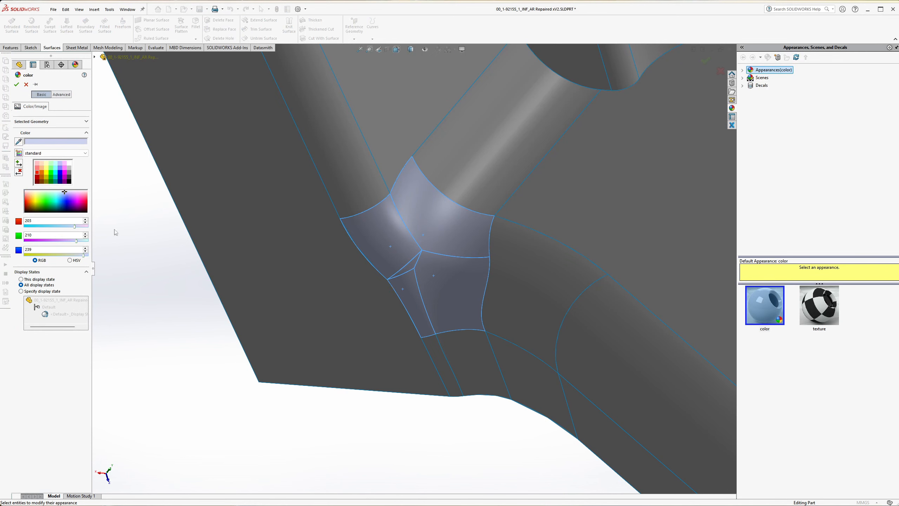
click(36, 173)
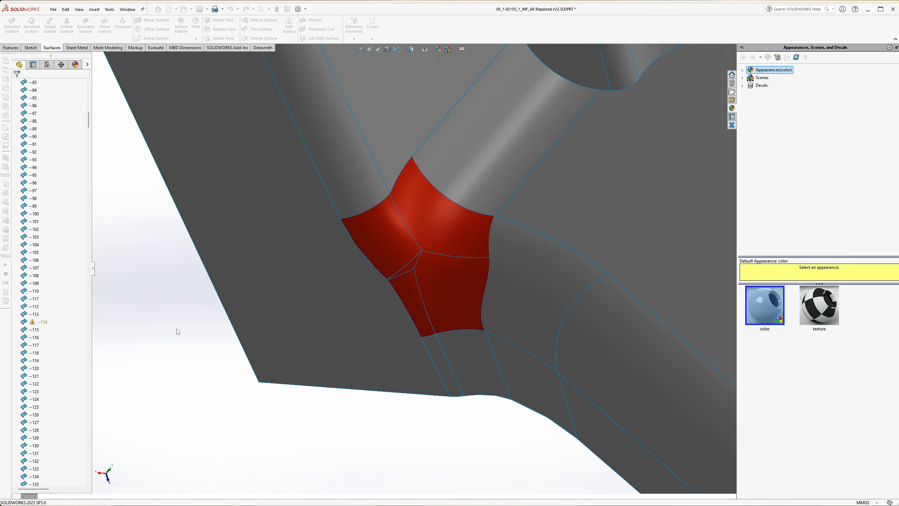
Inspect the frame's end wall around the rounded bulges for deformed edges and surfaces.
key(z)
key(z)
key(z)
key(z)
key(z)
key(z)
key(z)
key(z)
key(z)
key(z)
key(z)
key(z)
key(z)
key(z)
key(z)
key(z)
middle_drag(578, 347, 522, 349)
scroll(435, 270, down, 10)
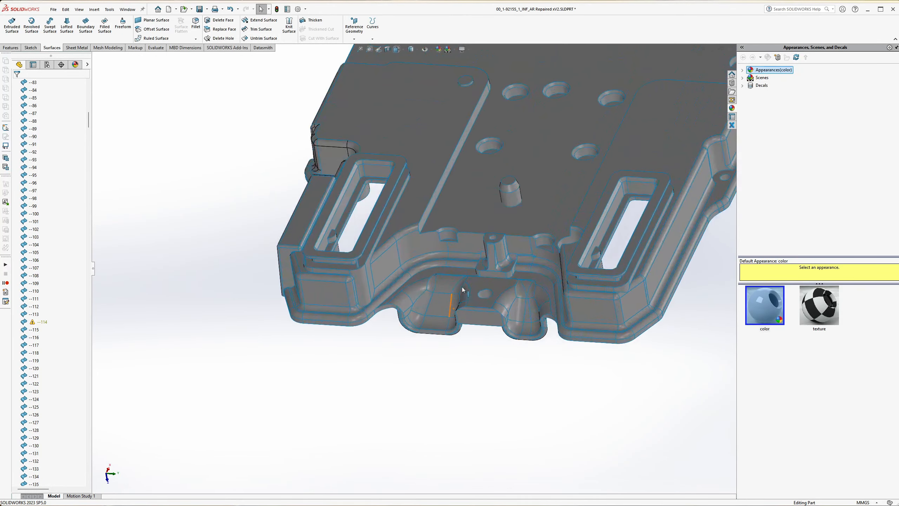
middle_drag(537, 325, 503, 324)
scroll(312, 244, down, 4)
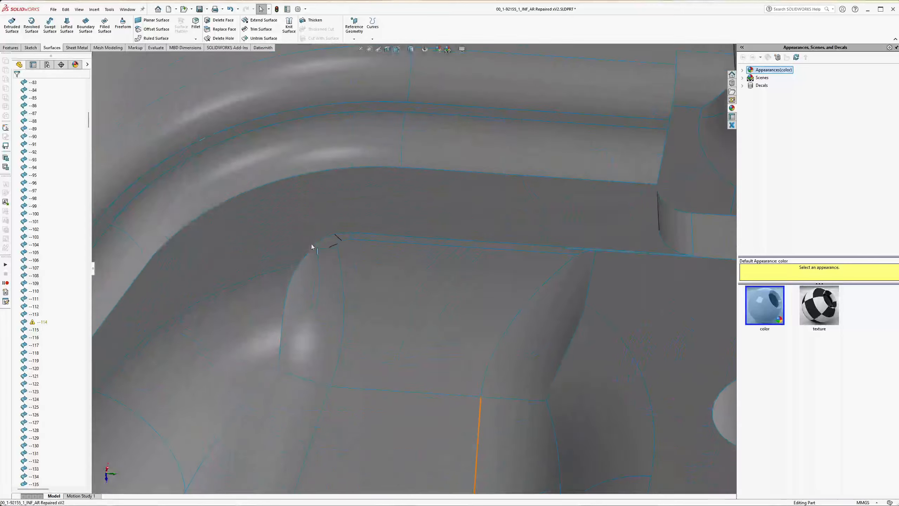
scroll(324, 271, up, 4)
scroll(415, 277, up, 2)
middle_drag(552, 290, 602, 281)
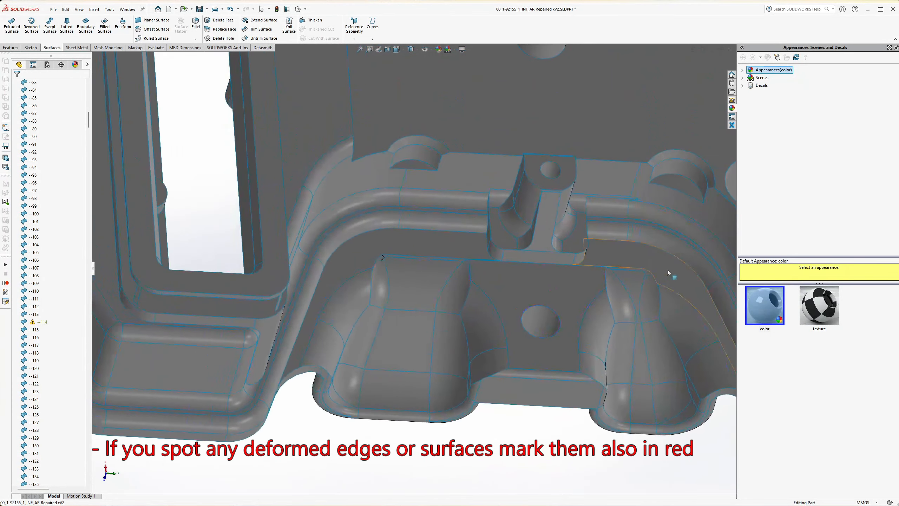
scroll(668, 273, down, 6)
scroll(507, 295, up, 8)
Color the deformed corner surfaces at the upper edge of the rounded bulge red and accept the appearance.
middle_drag(269, 248, 249, 262)
scroll(250, 262, down, 6)
scroll(275, 263, down, 3)
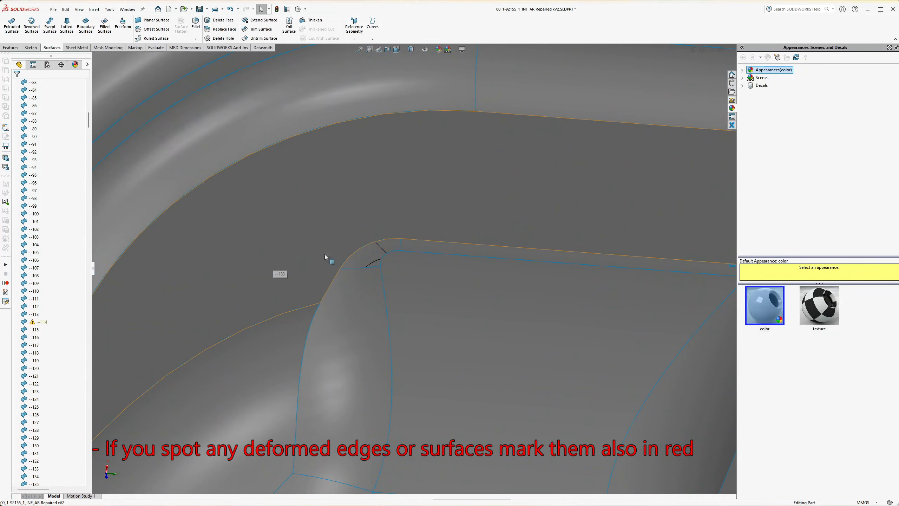
scroll(370, 258, down, 3)
click(372, 256)
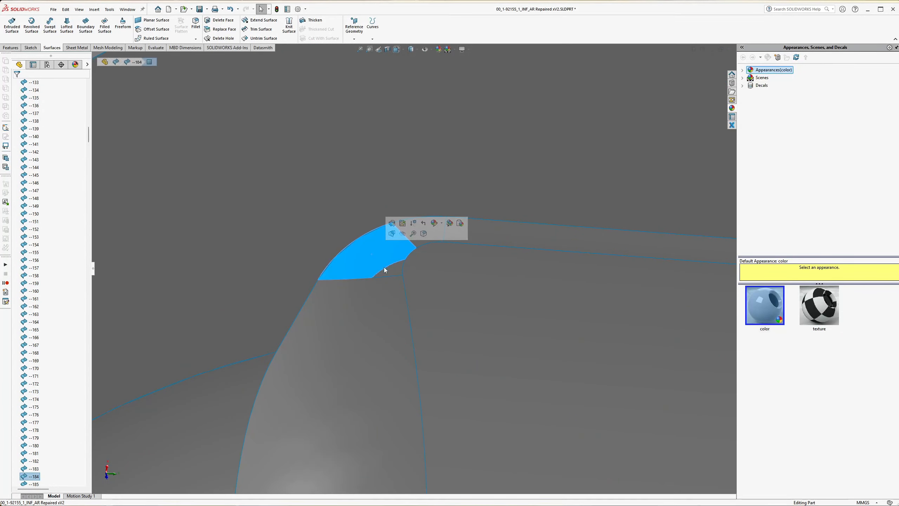
ctrl+click(419, 230)
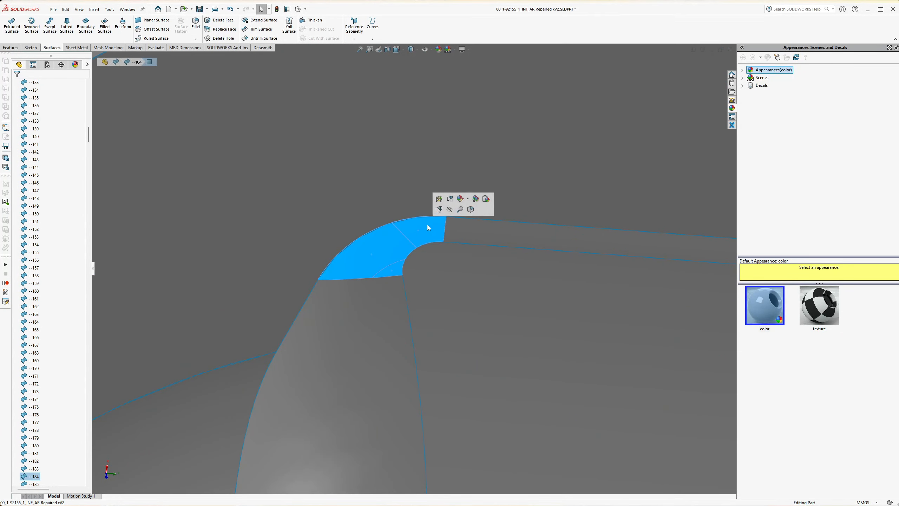
click(468, 200)
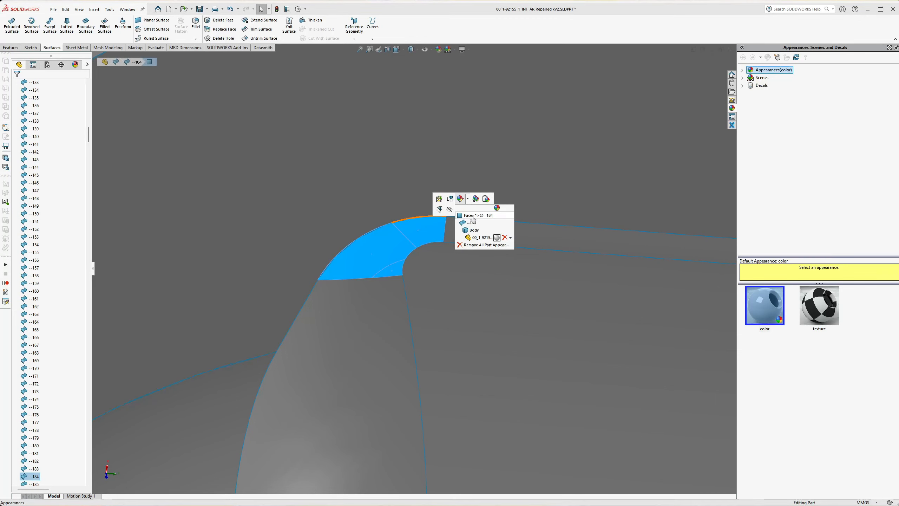
click(474, 219)
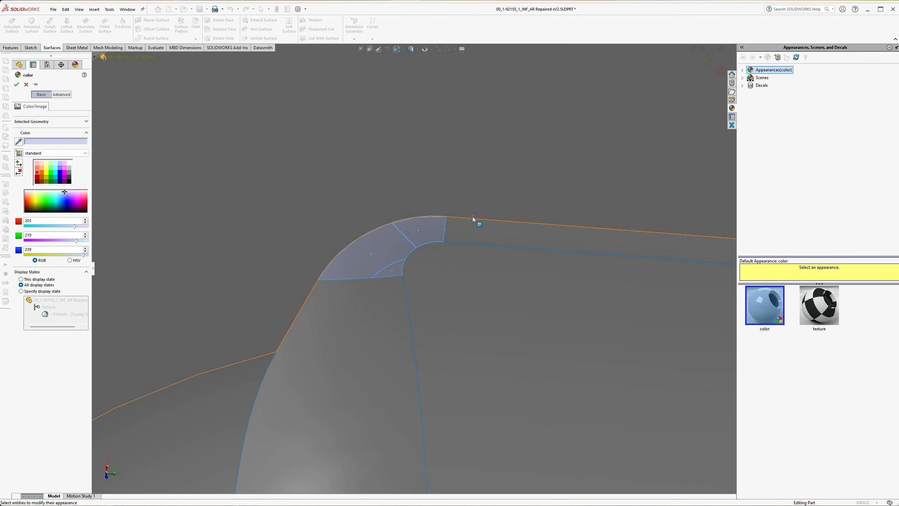
click(37, 173)
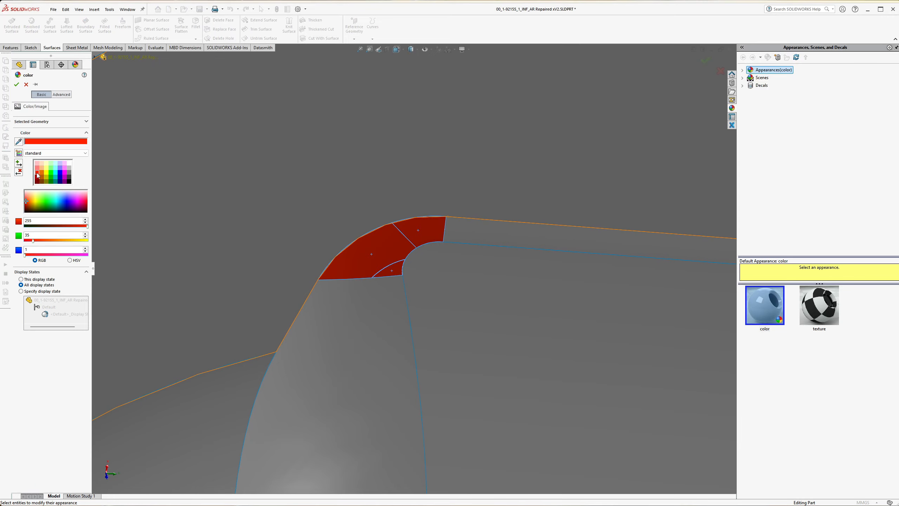
click(16, 84)
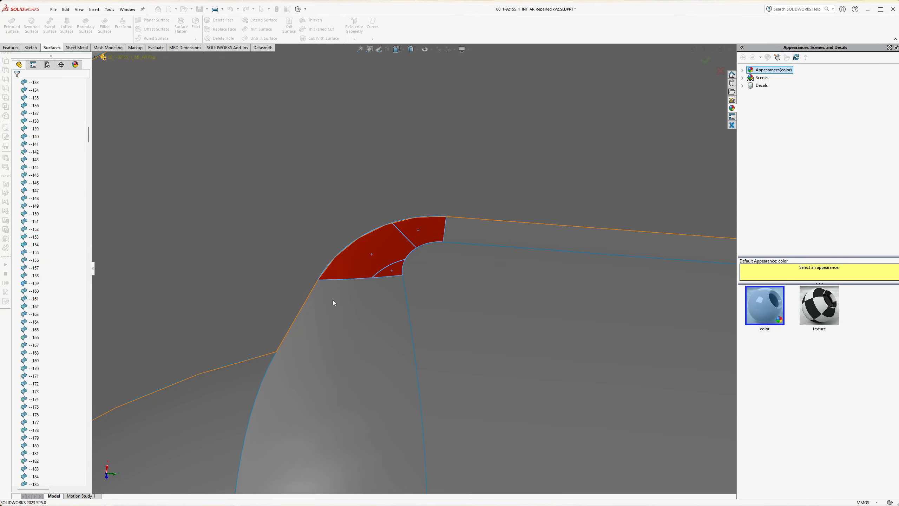
scroll(329, 300, up, 6)
scroll(329, 300, up, 5)
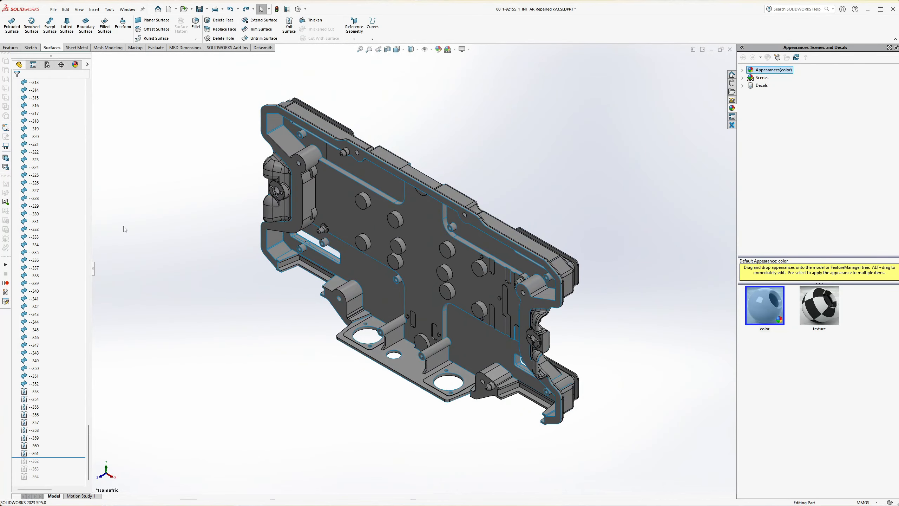
Knit the large frame panel and rounded bulge surfaces together with the wall and sloped surfaces of the adjoining corner pocket.
click(289, 25)
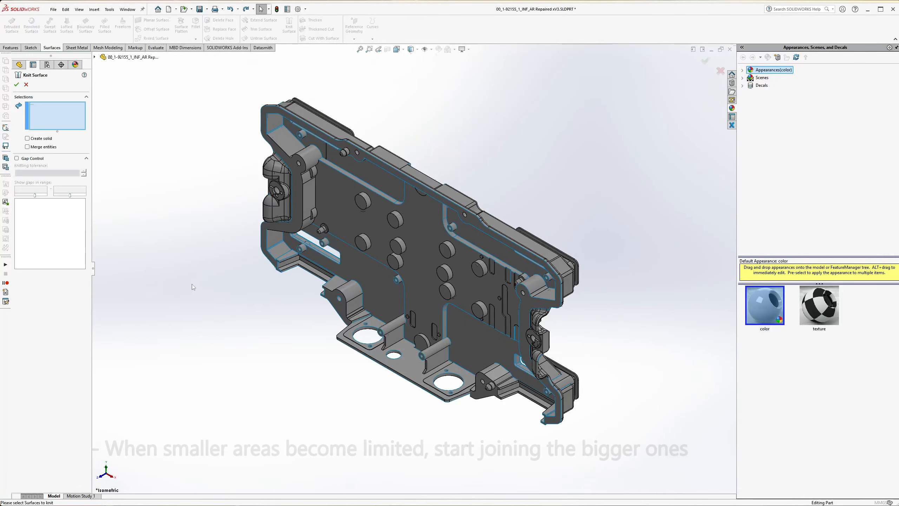
click(321, 212)
scroll(285, 191, down, 5)
click(282, 190)
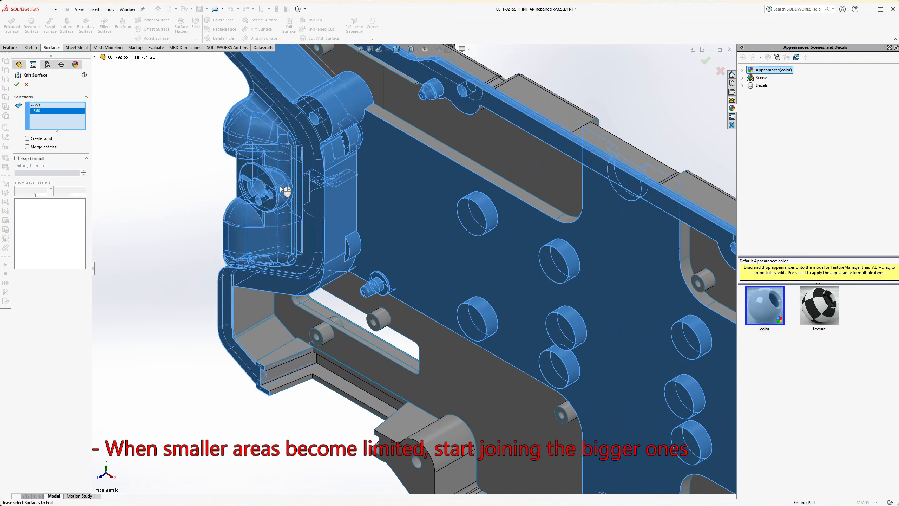
click(246, 311)
scroll(245, 316, down, 6)
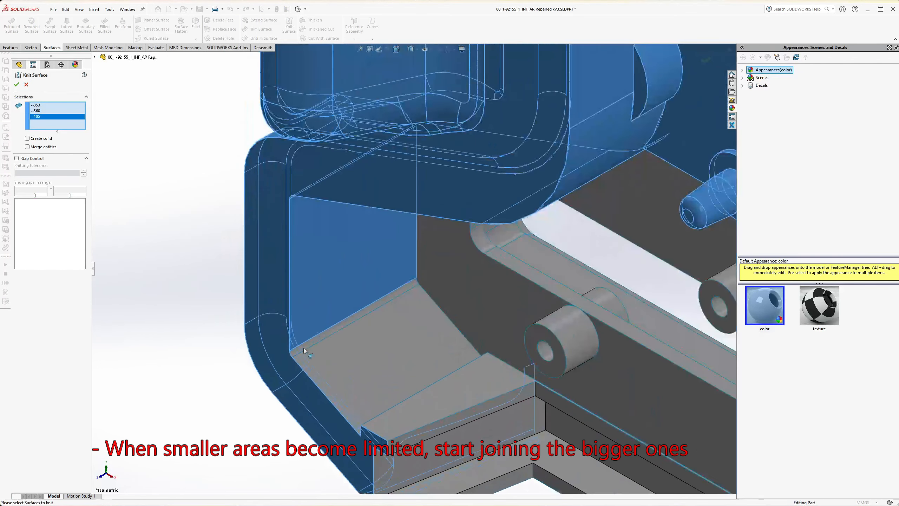
click(301, 365)
click(298, 352)
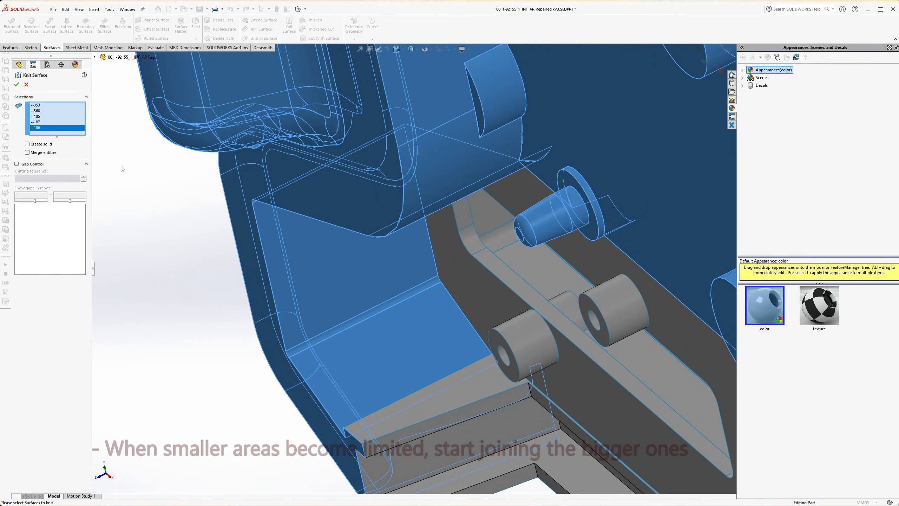
click(16, 85)
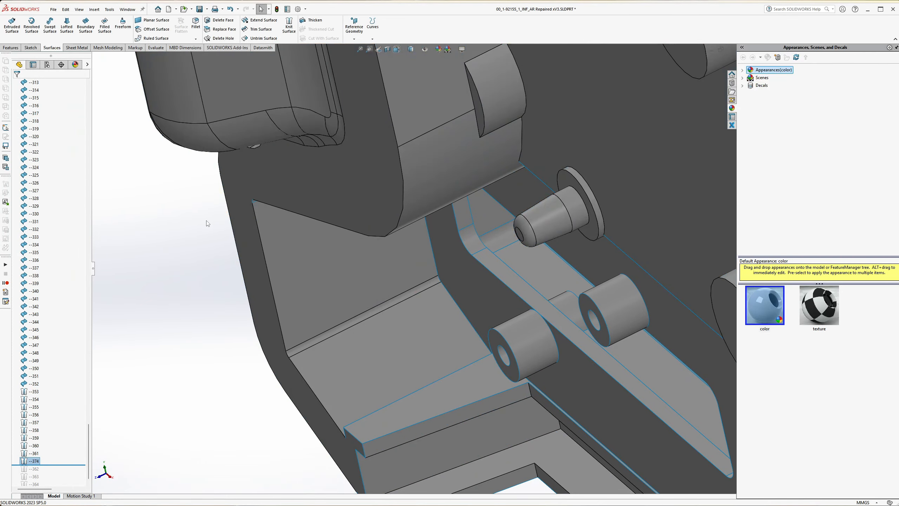
Try to knit body --374 with the slotted pocket floor --84, the small boss's cylindrical surface and the long pocket side wall.
scroll(209, 223, up, 6)
middle_drag(429, 268, 466, 214)
scroll(464, 213, up, 4)
scroll(482, 145, down, 6)
middle_drag(482, 144, 501, 99)
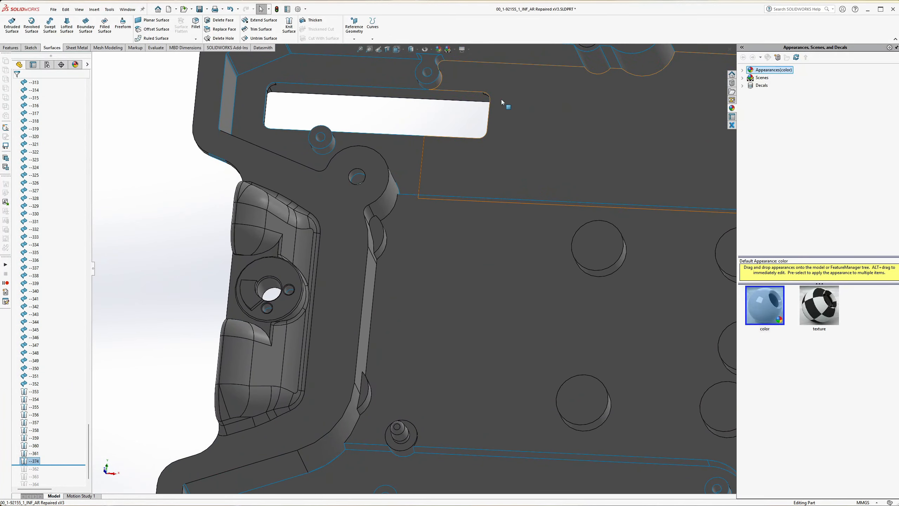
click(289, 28)
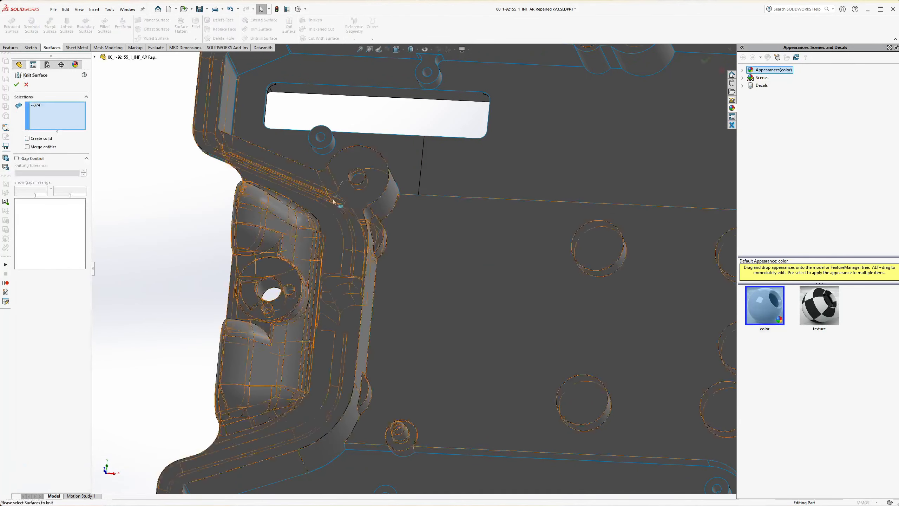
scroll(442, 155, up, 3)
scroll(450, 175, down, 7)
click(432, 190)
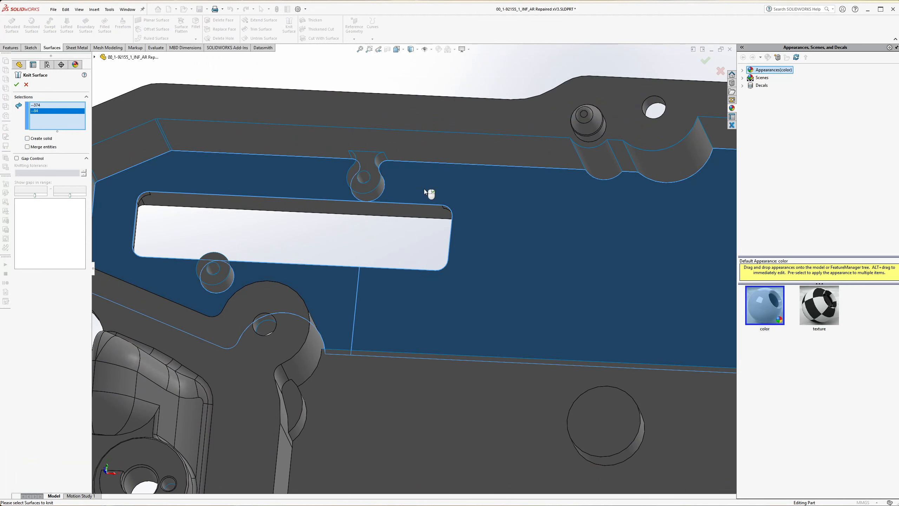
click(377, 198)
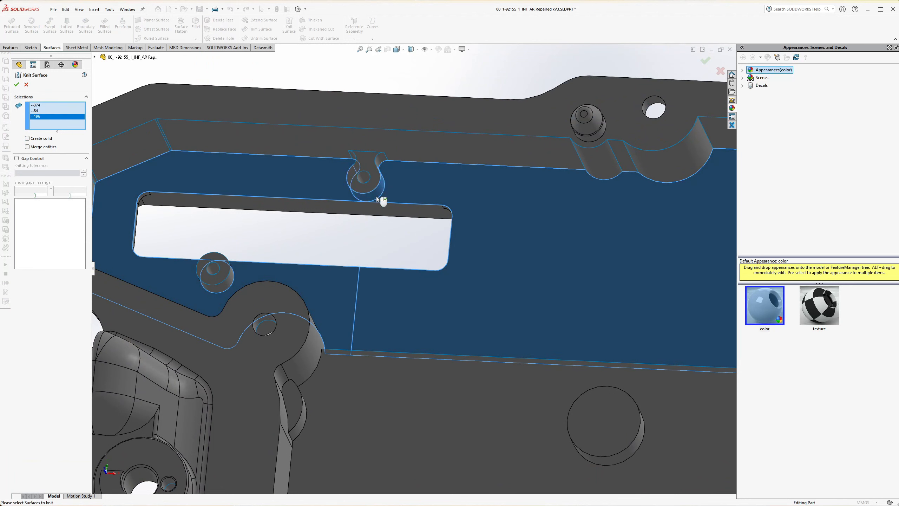
click(301, 148)
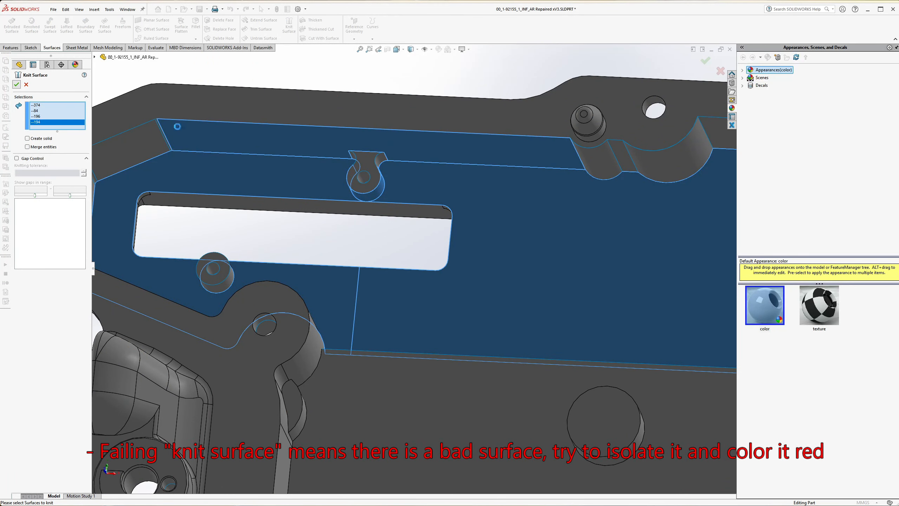
Remove every surface from the knit selection.
click(34, 116)
key(Delete)
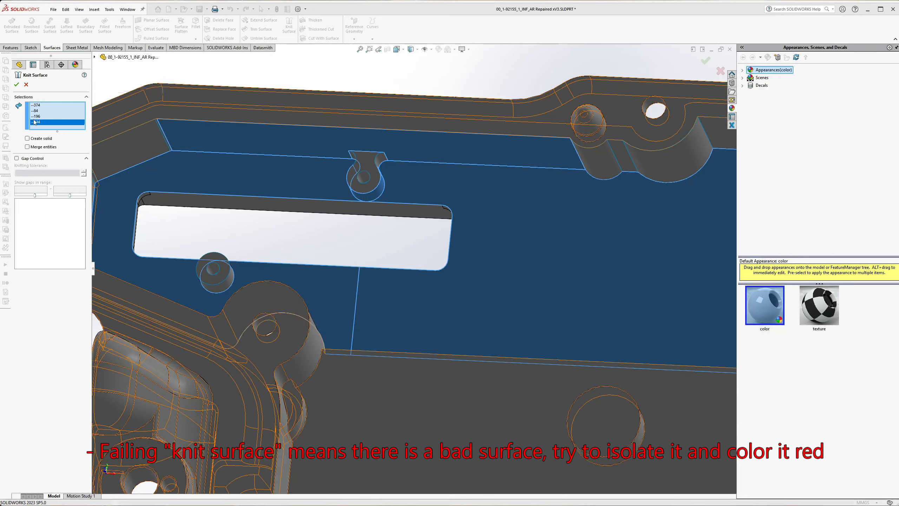
click(34, 110)
key(Delete)
click(34, 106)
key(Delete)
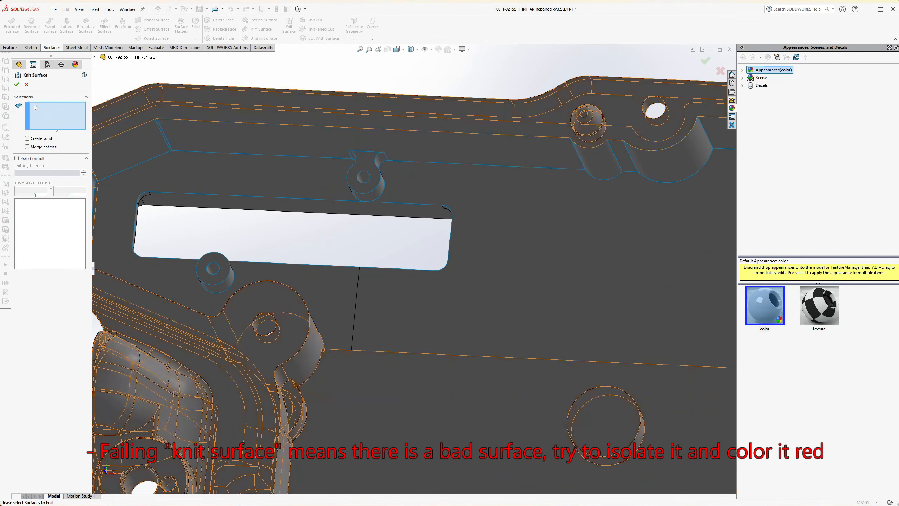
Knit the five surfaces of the small boss beside the rectangular slot, including its top face, hole and side fillets.
middle_drag(376, 244, 376, 196)
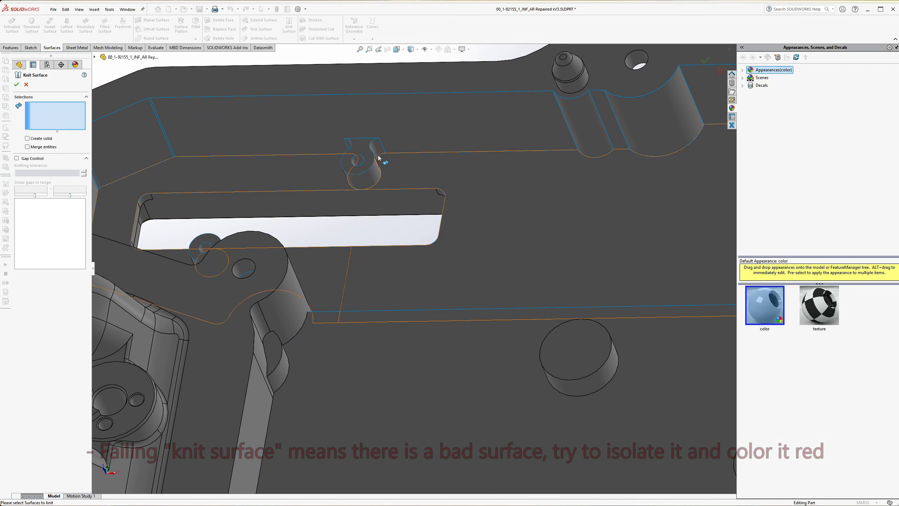
click(376, 148)
click(370, 179)
click(365, 166)
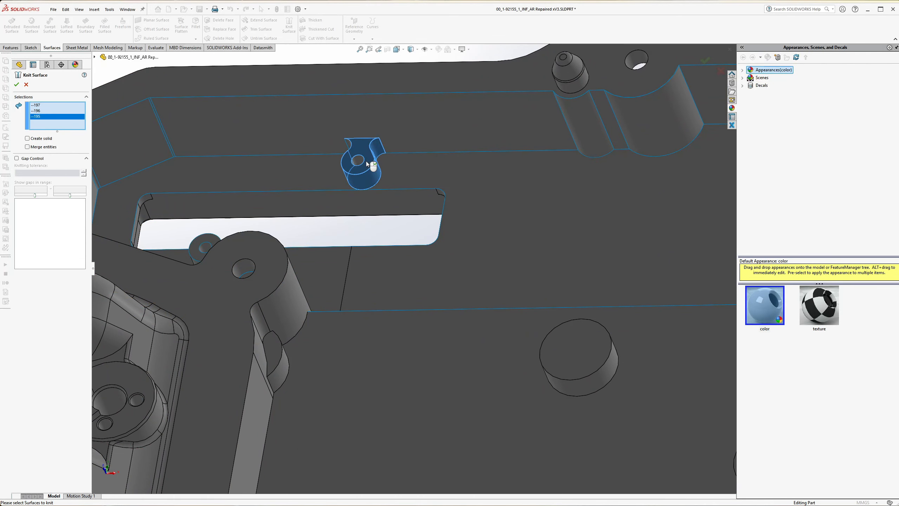
middle_drag(366, 162, 379, 170)
click(367, 162)
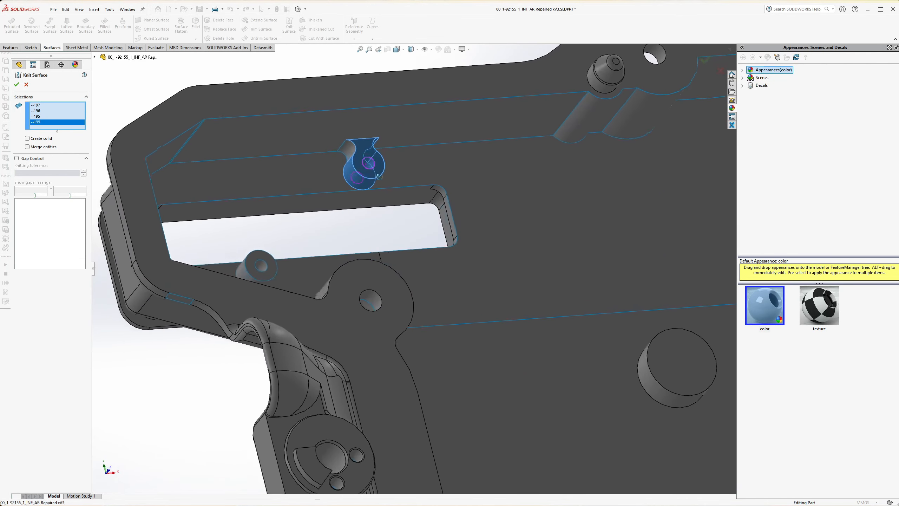
click(349, 152)
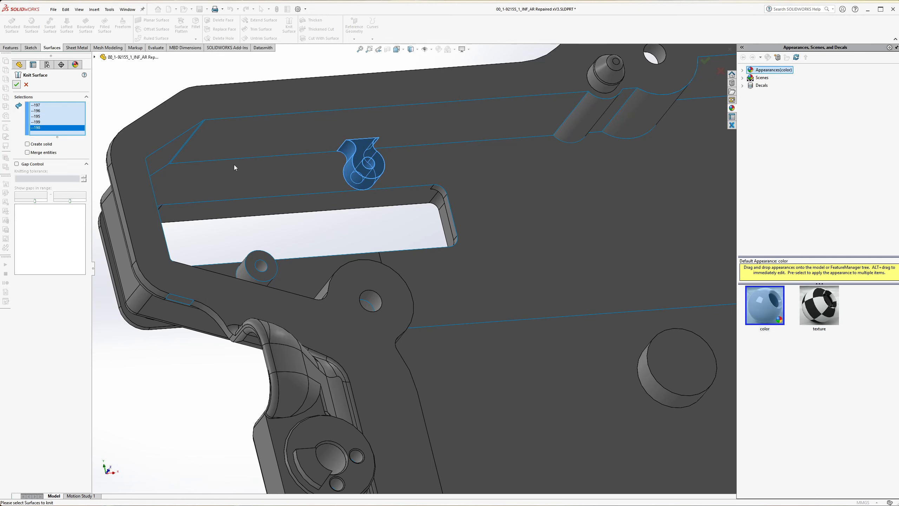
key(Return)
Try to knit only the slotted pocket floor --84 with the long pocket side wall, and abandon the knit.
middle_drag(311, 203, 294, 209)
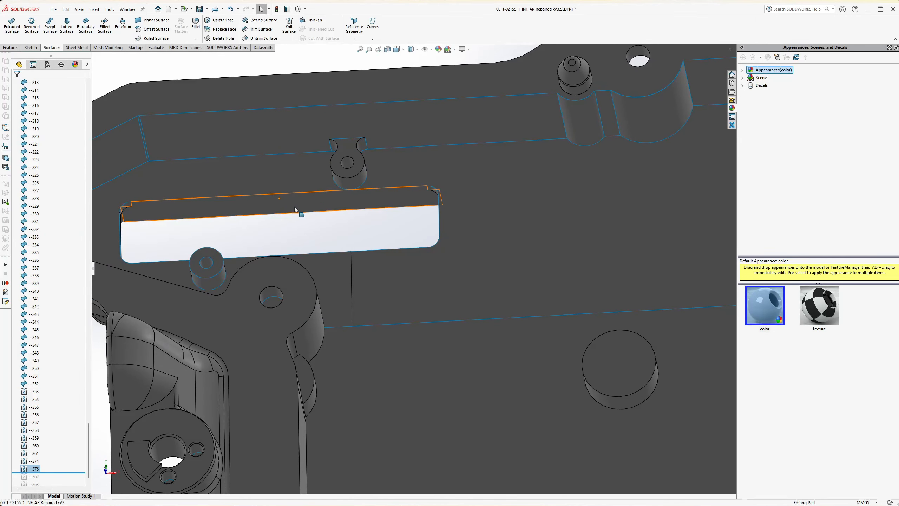
click(289, 30)
click(393, 175)
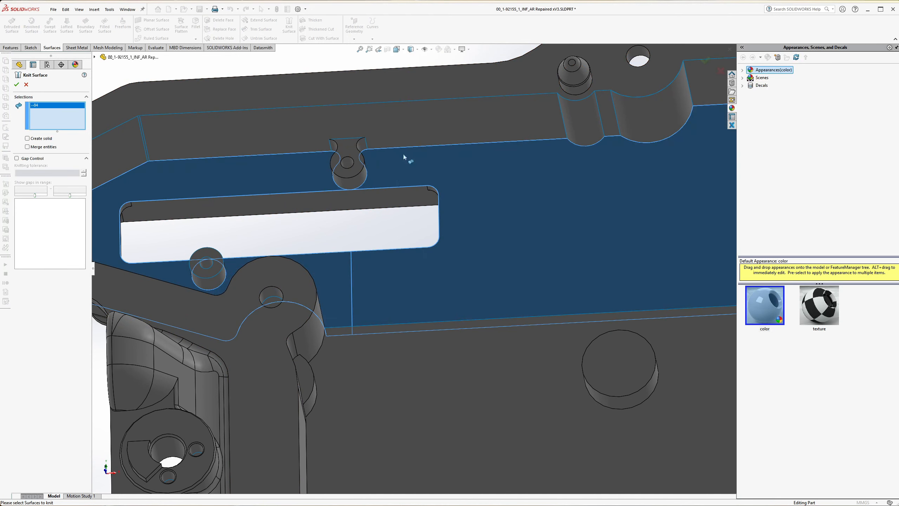
click(415, 135)
click(16, 85)
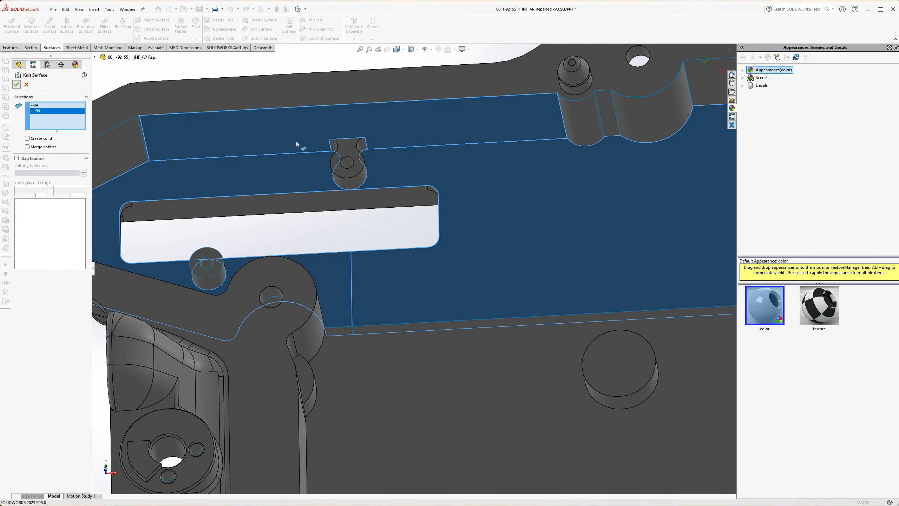
click(26, 84)
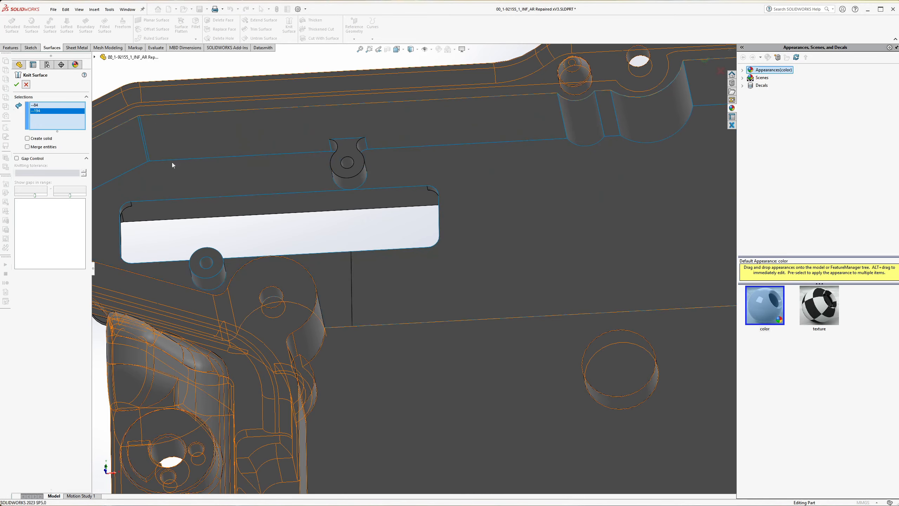
Color both faces of the slotted pocket floor surface --84 red.
scroll(342, 237, up, 3)
click(466, 236)
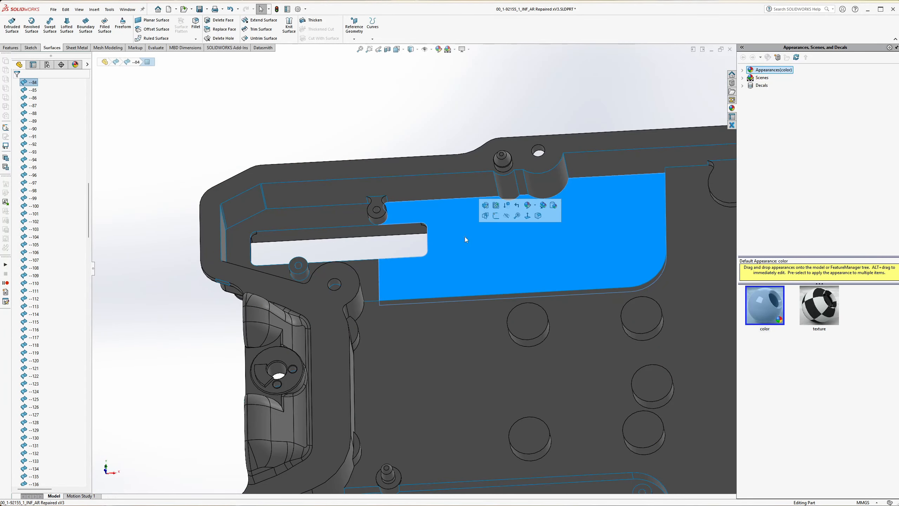
mouse_move(388, 268)
middle_down()
mouse_move(361, 279)
mouse_move(375, 267)
middle_up()
ctrl+click(356, 200)
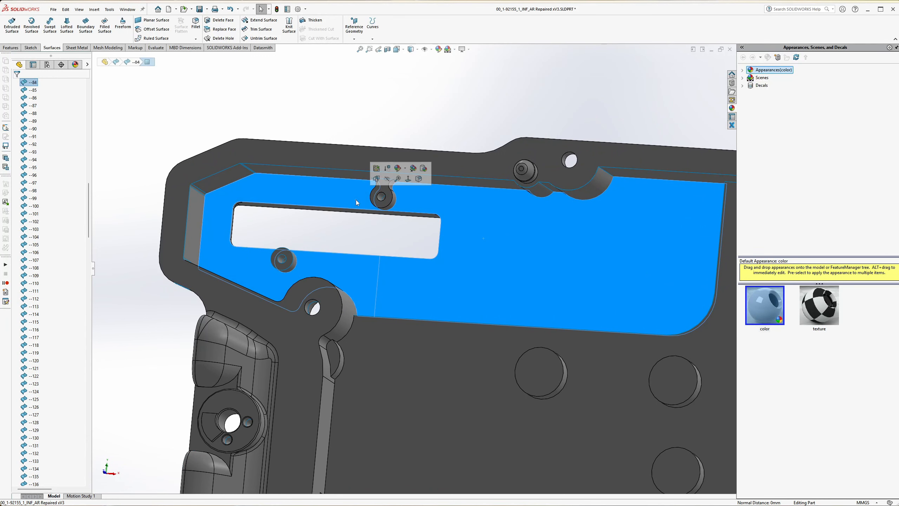
mouse_move(405, 167)
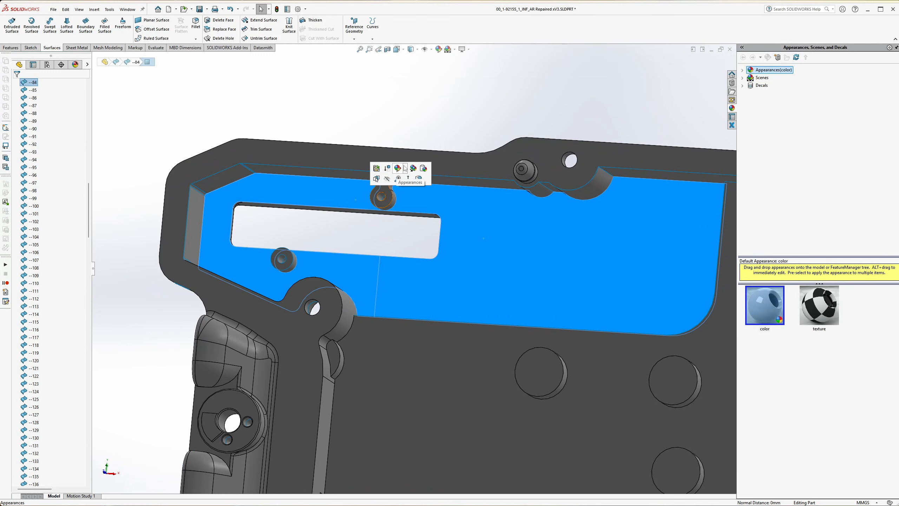
click(414, 186)
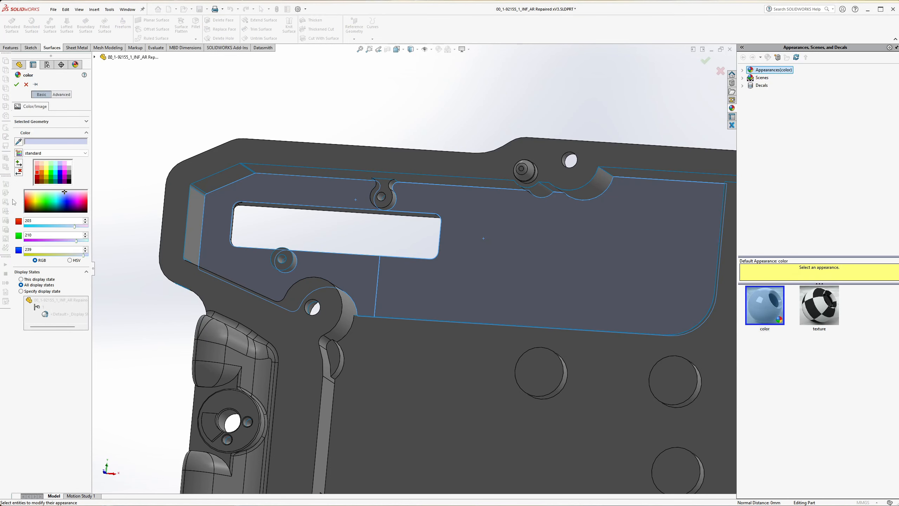
click(27, 201)
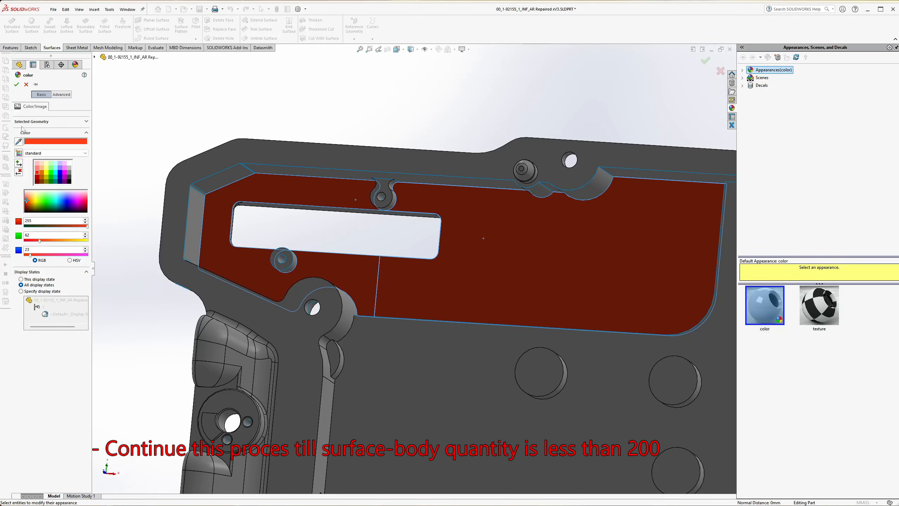
click(15, 85)
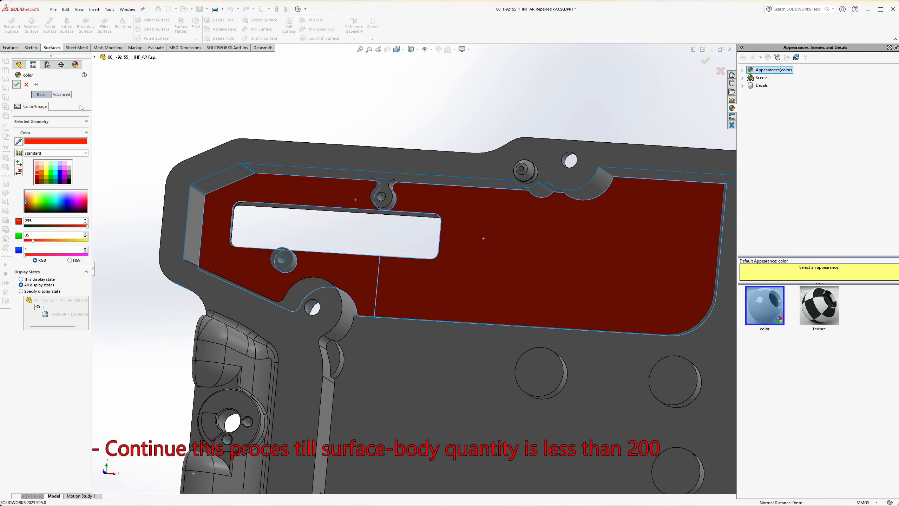
Start a sketch on the red pocket floor and draw a line across its full width along the end of the rectangular slot.
scroll(256, 216, up, 6)
key(ctrl+7)
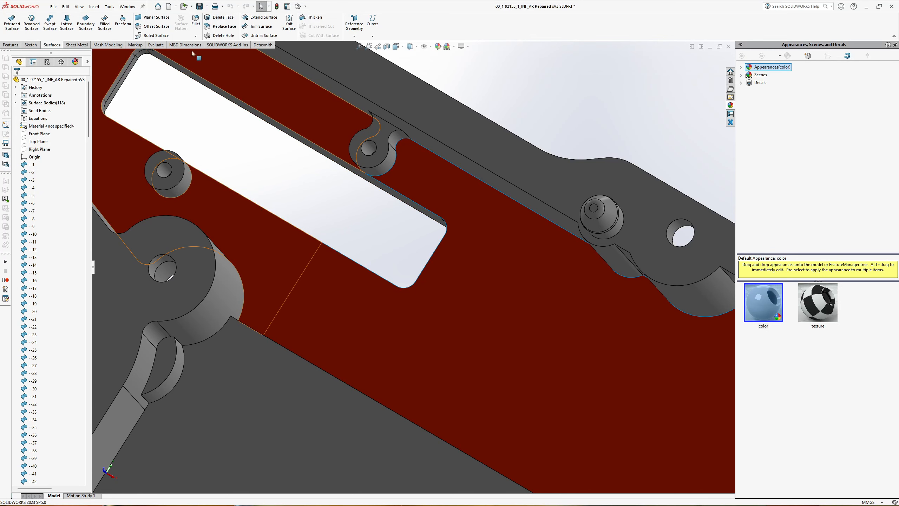
click(26, 47)
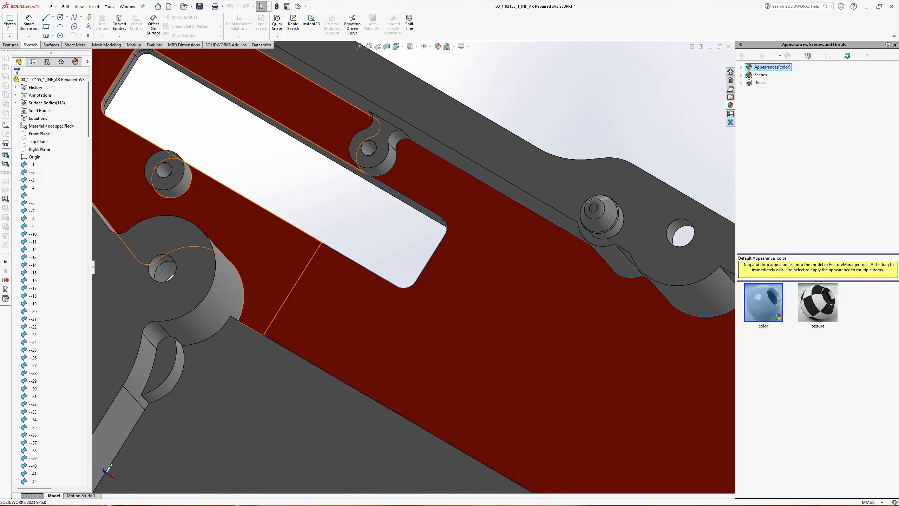
click(48, 19)
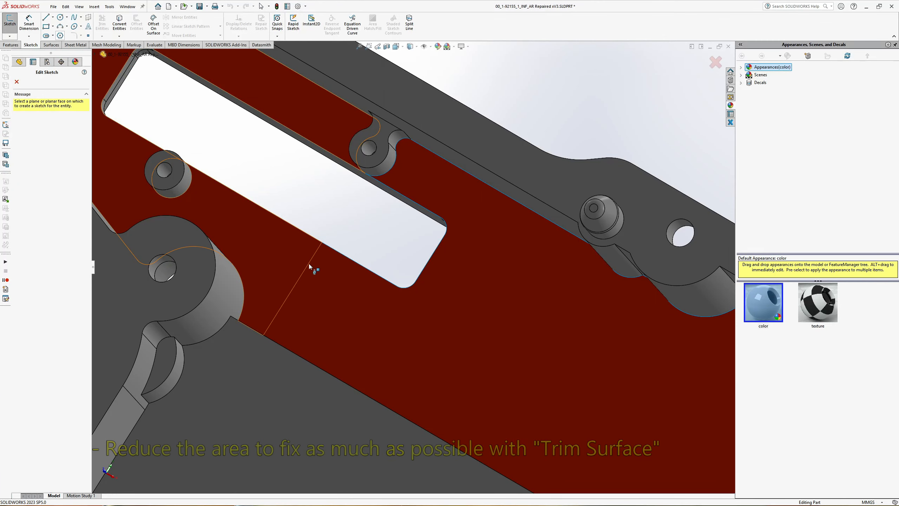
click(322, 273)
click(48, 19)
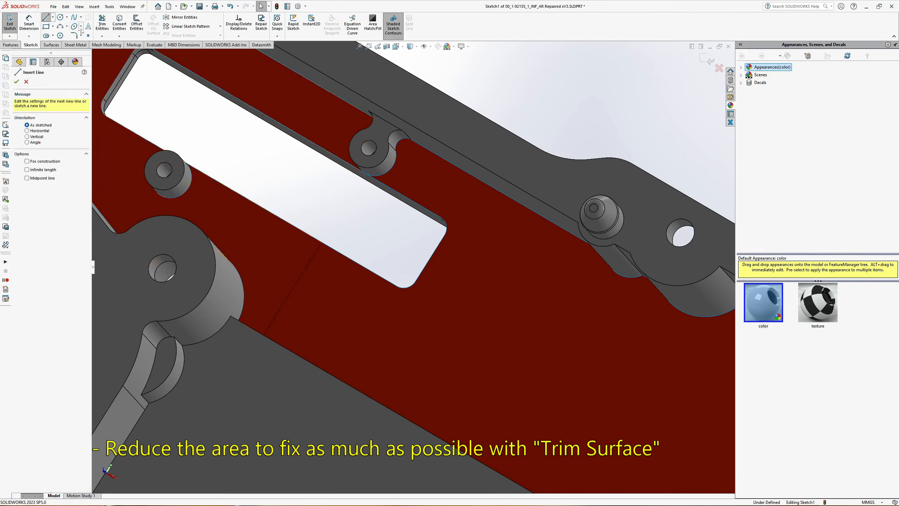
middle_drag(381, 367, 425, 261)
click(351, 383)
click(450, 223)
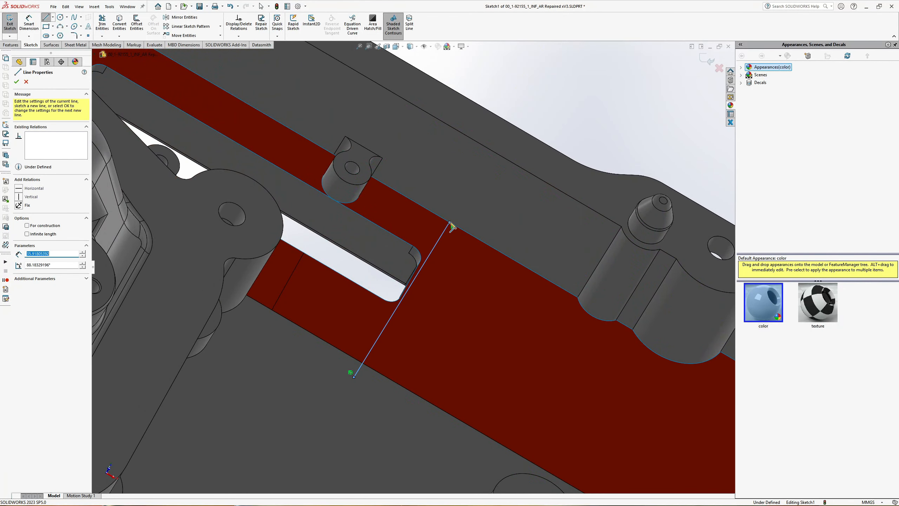
key(Escape)
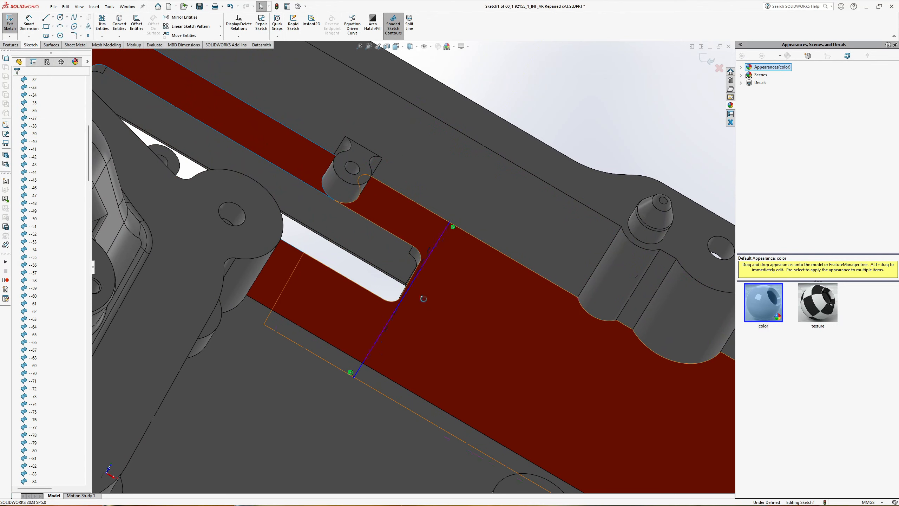
Make the sketched line collinear with the straight end edge of the rectangular slot.
middle_drag(423, 296, 417, 280)
scroll(418, 273, down, 5)
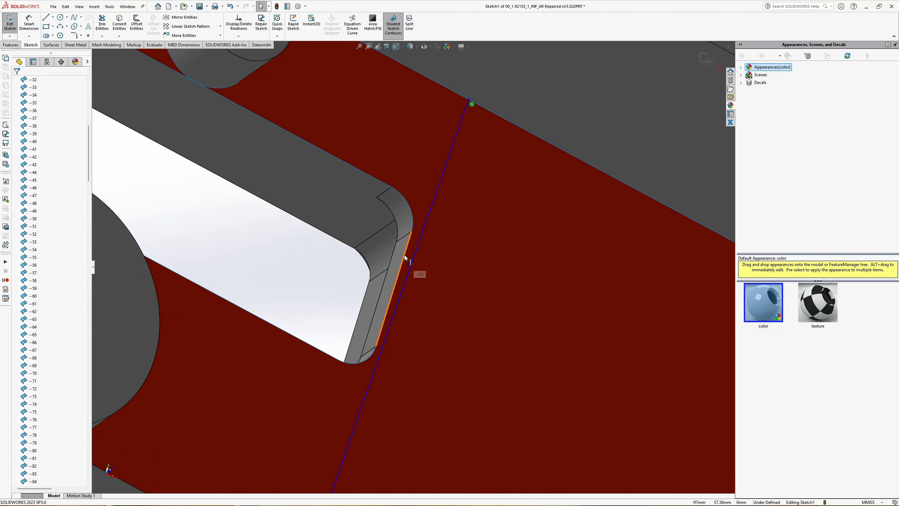
click(416, 249)
ctrl+click(417, 247)
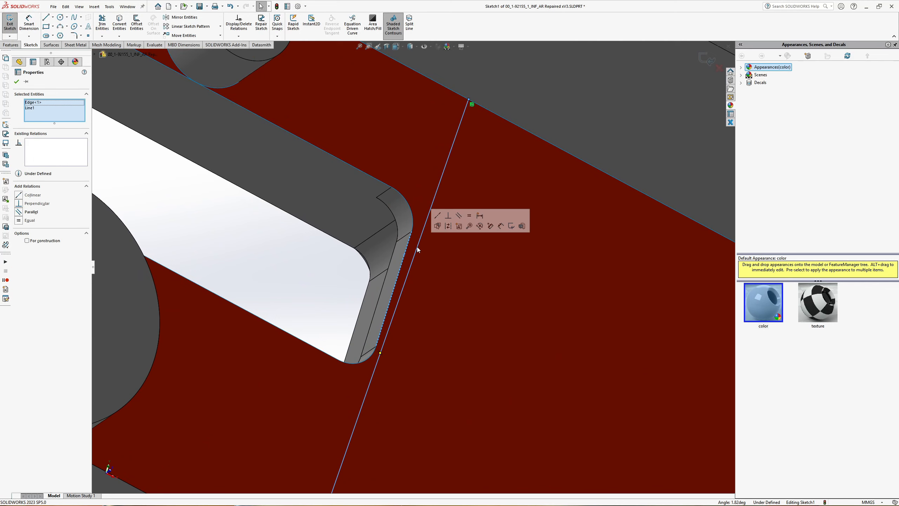
click(440, 218)
scroll(319, 265, up, 3)
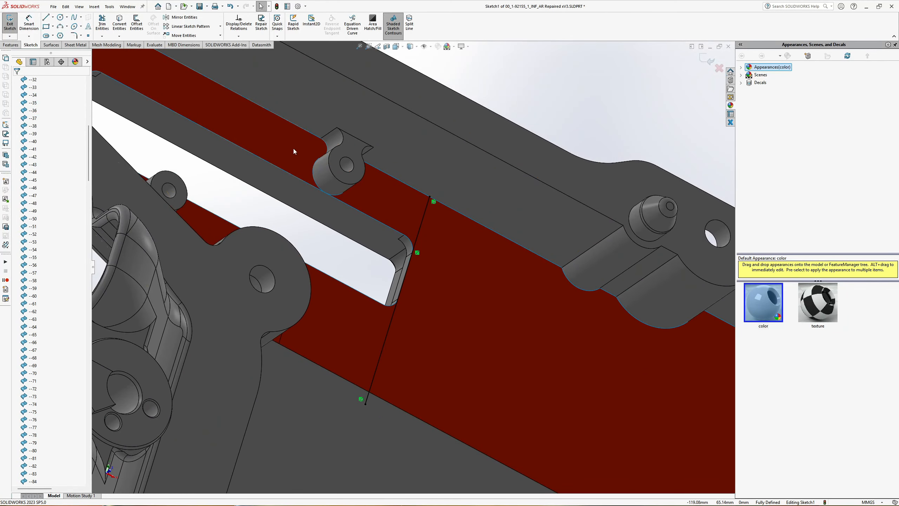
Trim the red pocket floor surface with the sketched line, keeping the portion beyond the end of the rectangular slot.
click(9, 22)
click(51, 44)
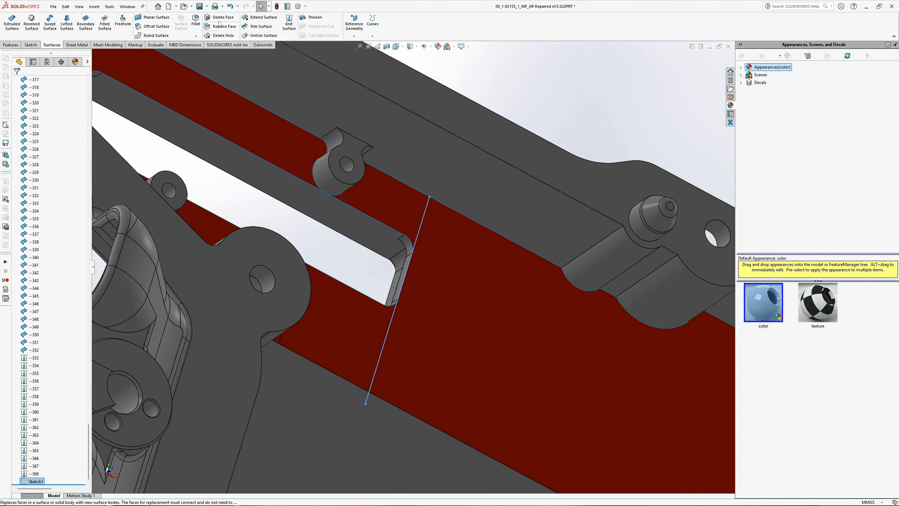
click(261, 26)
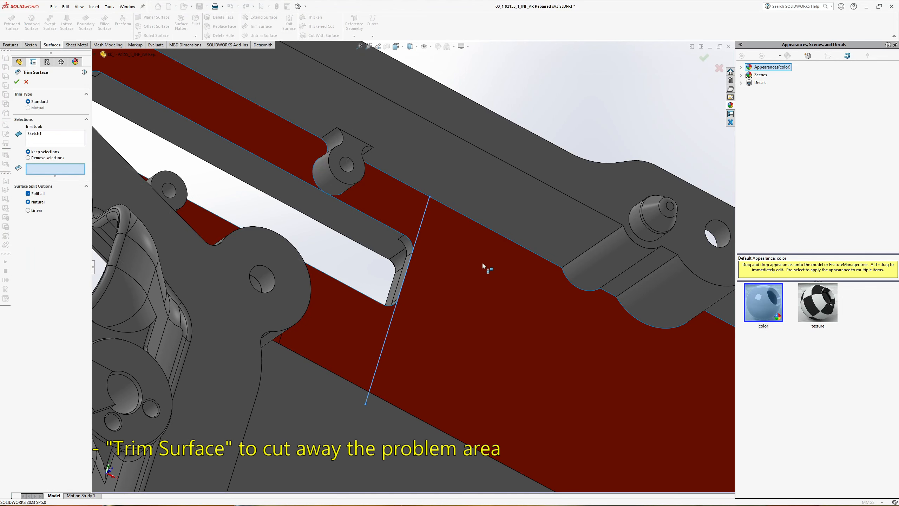
click(482, 263)
middle_drag(455, 273, 408, 279)
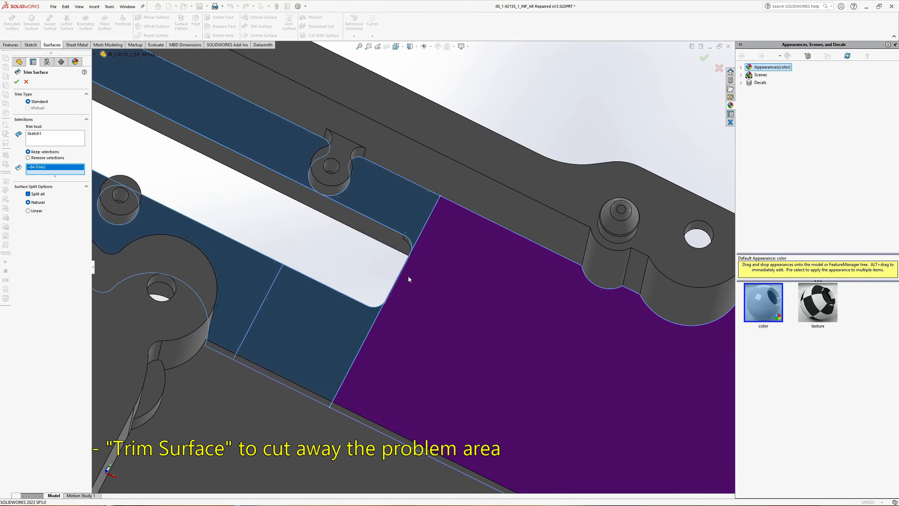
click(16, 82)
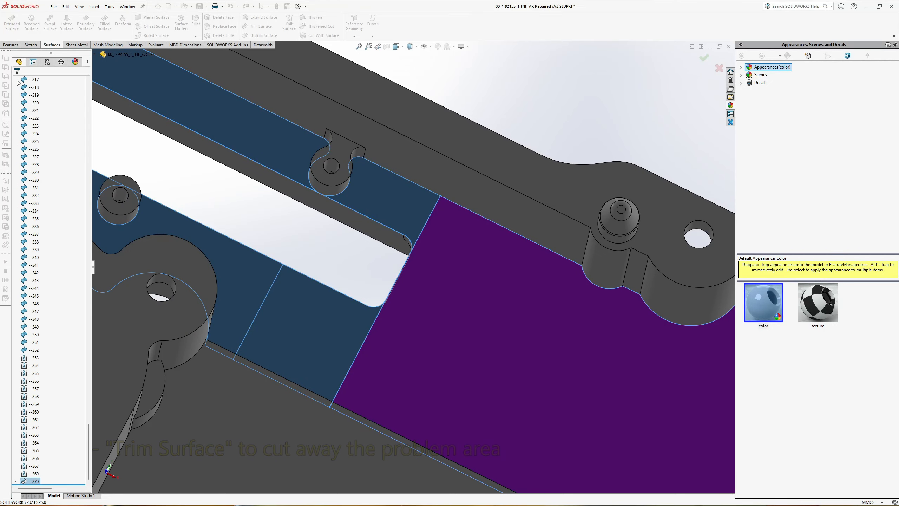
middle_drag(365, 245, 343, 215)
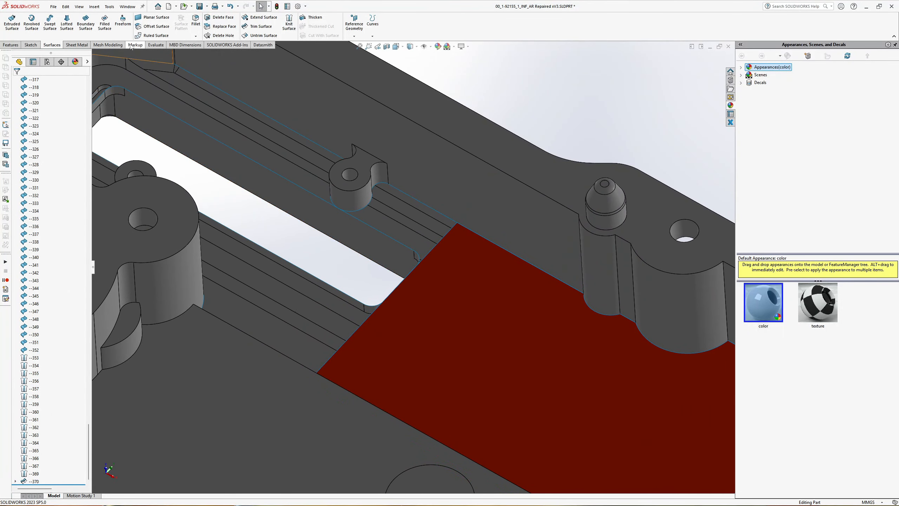
Set up a Fill Surface bounded by the boss edges, slot wall and corner edges, outer wall edge and trimmed floor edge.
click(105, 25)
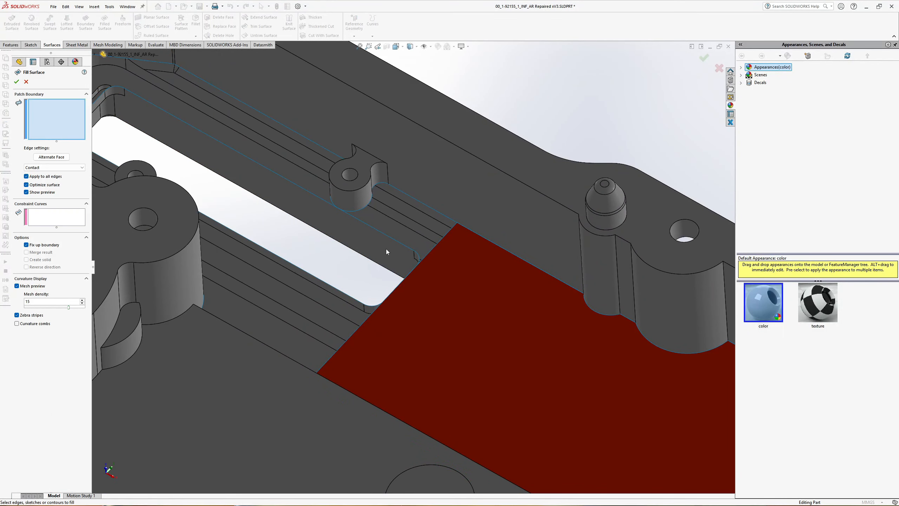
scroll(387, 249, down, 3)
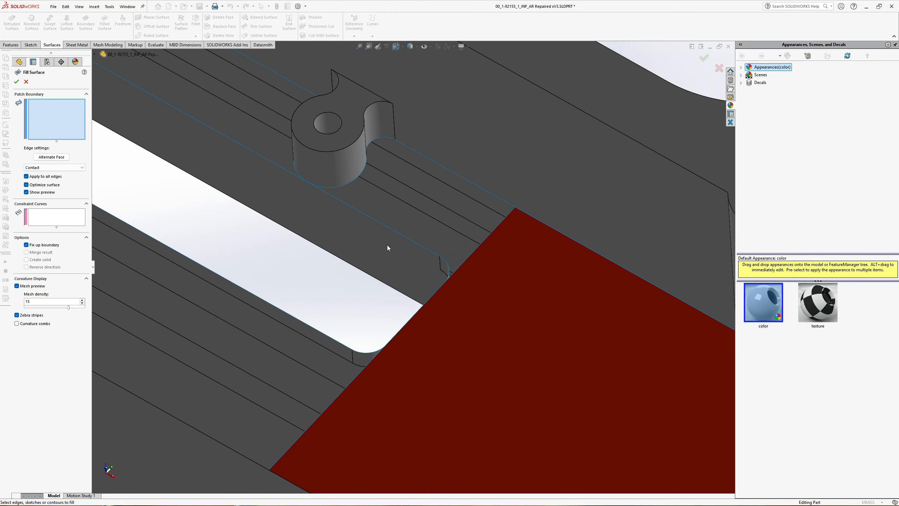
click(340, 188)
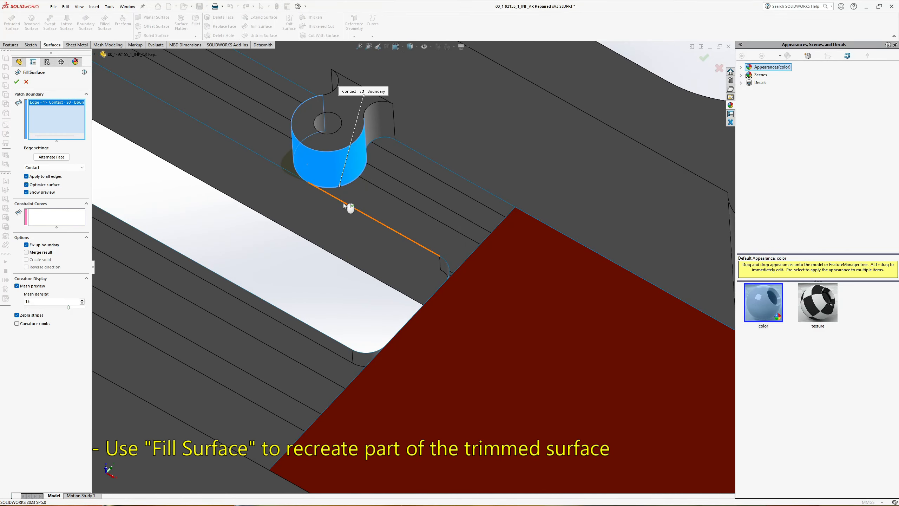
click(344, 202)
middle_drag(348, 208, 462, 275)
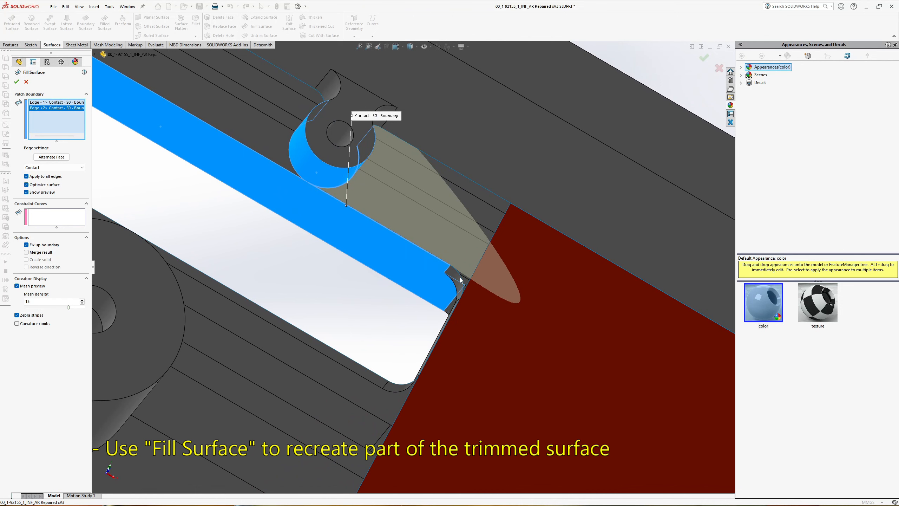
click(461, 280)
middle_drag(440, 183, 356, 115)
click(412, 148)
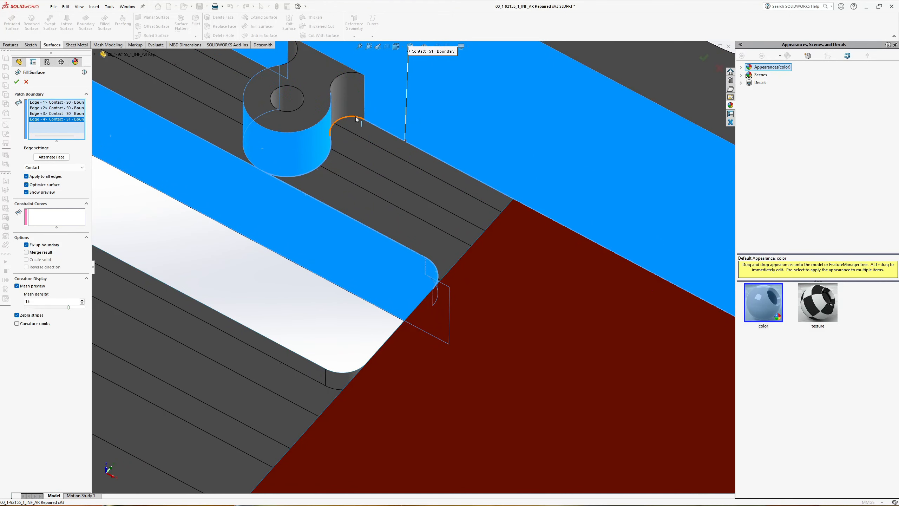
click(355, 116)
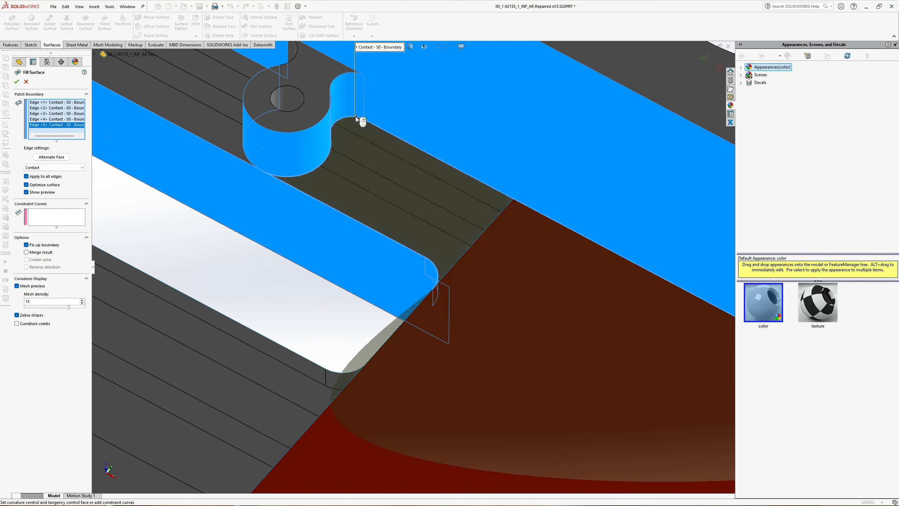
click(465, 255)
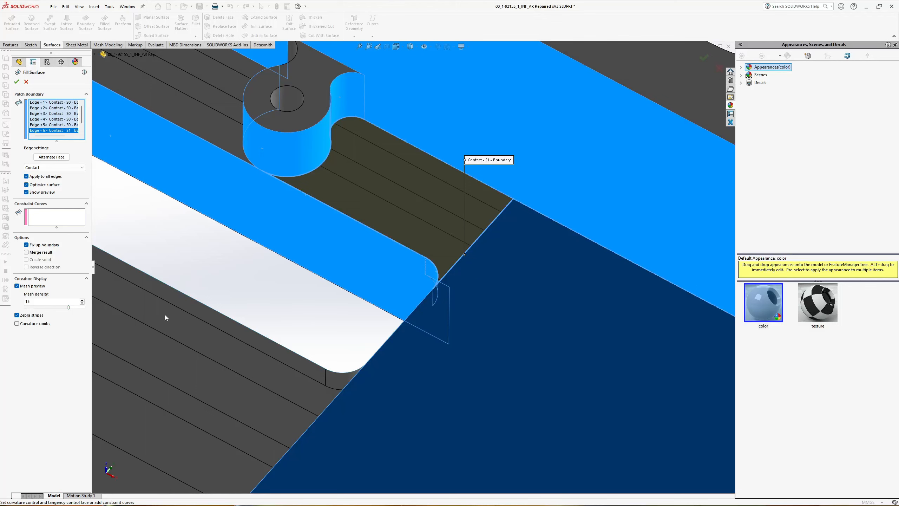
Check the patch with the mesh preview, and create the fill merged with the red pocket floor.
click(17, 286)
click(17, 286)
mouse_move(317, 283)
middle_down()
mouse_move(353, 297)
mouse_move(310, 295)
middle_up()
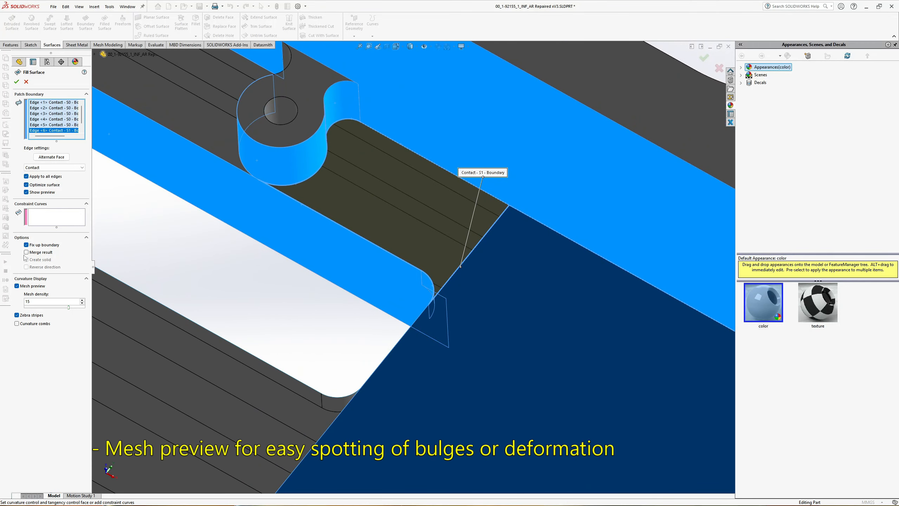
click(16, 81)
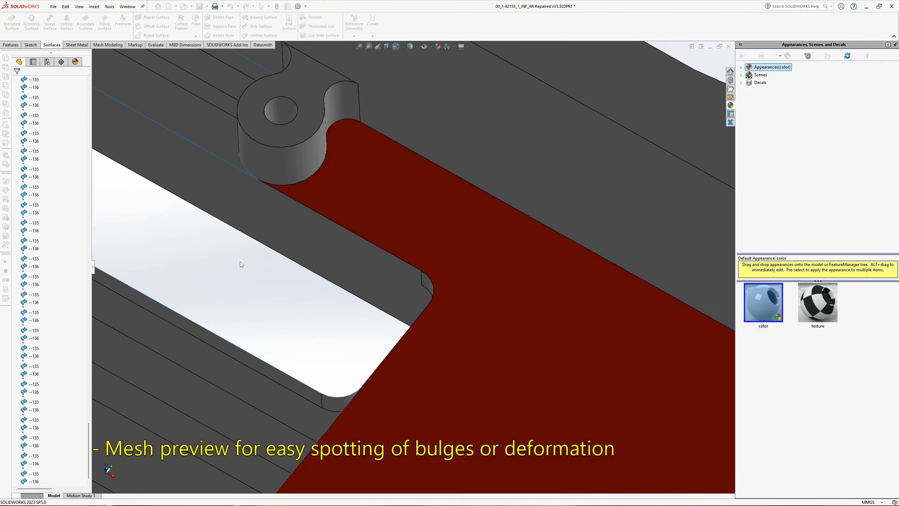
Sketch a line on the red floor plane from the inner corner of the pocket wall to the rounded corner of the slot.
middle_drag(240, 263, 262, 256)
scroll(306, 237, up, 2)
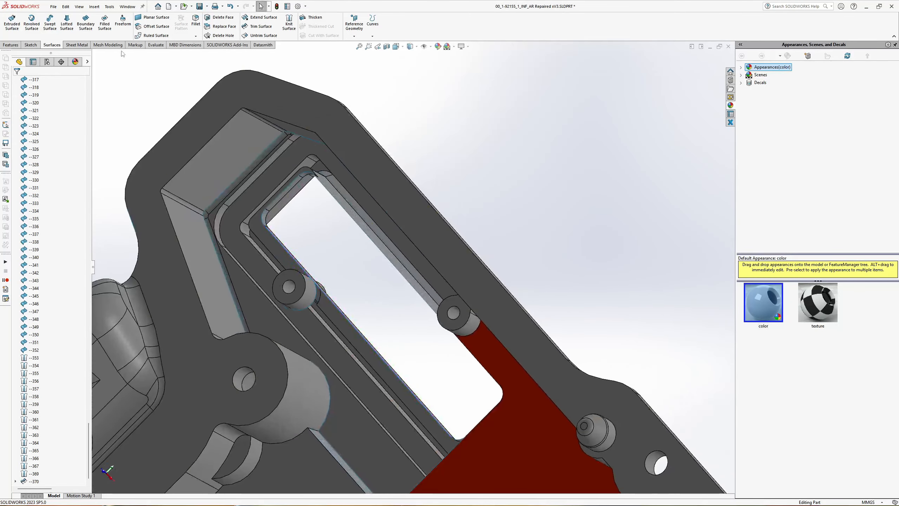
click(30, 45)
click(10, 20)
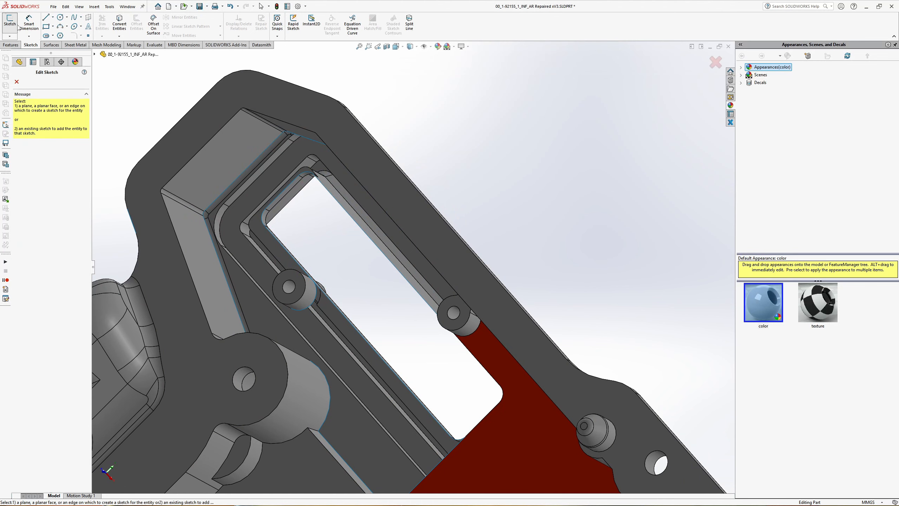
click(520, 427)
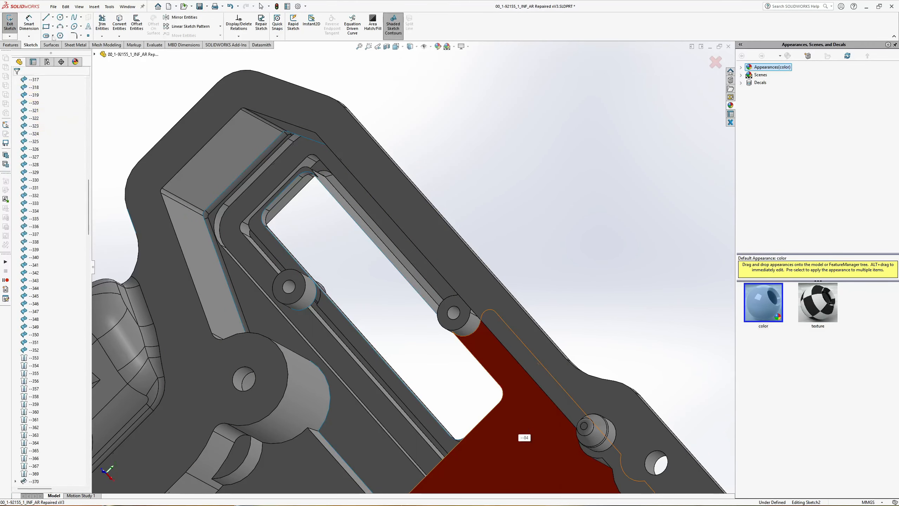
key(l)
scroll(184, 170, down, 5)
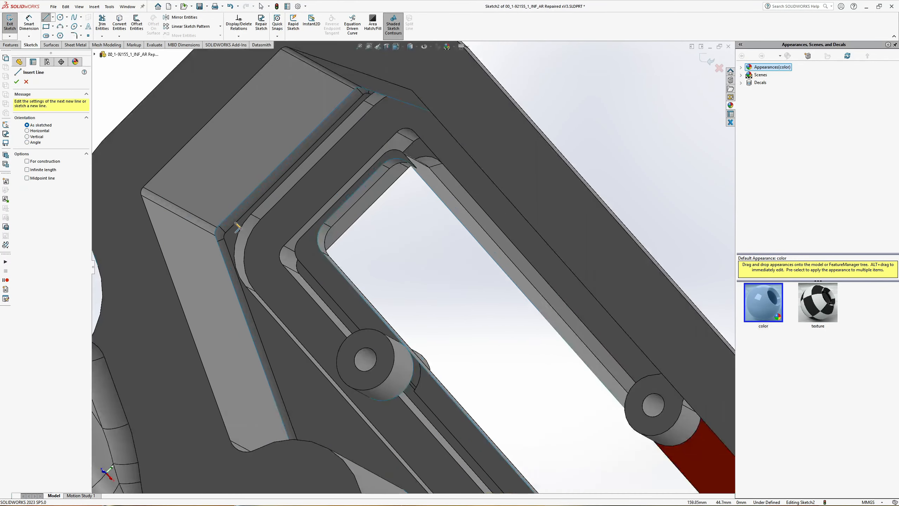
click(221, 239)
click(349, 259)
click(12, 23)
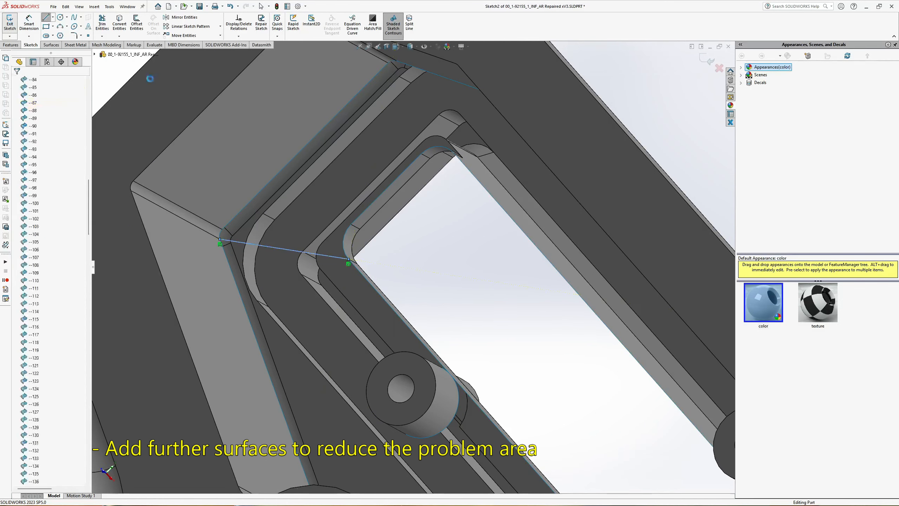
Fill the closed end of the pocket floor using the sketched line and twelve surrounding wall, slot and boss edges, with Merge result enabled.
click(52, 45)
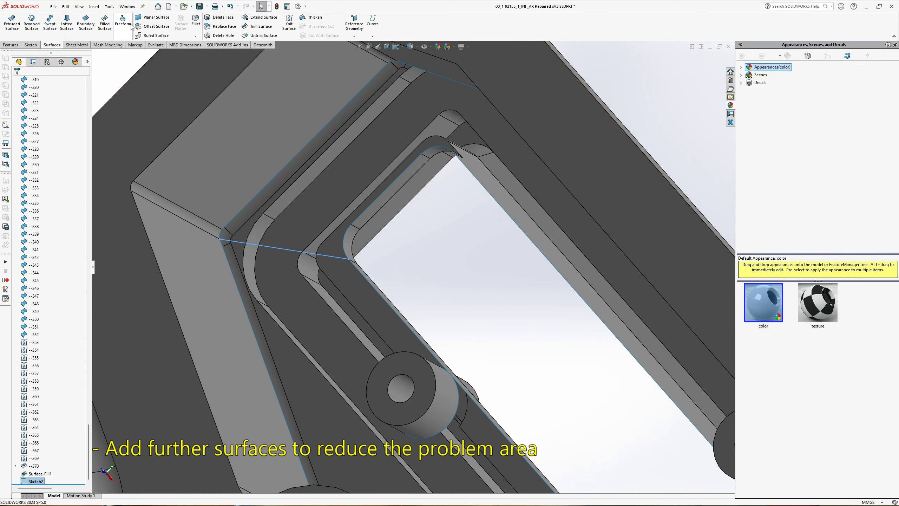
click(105, 26)
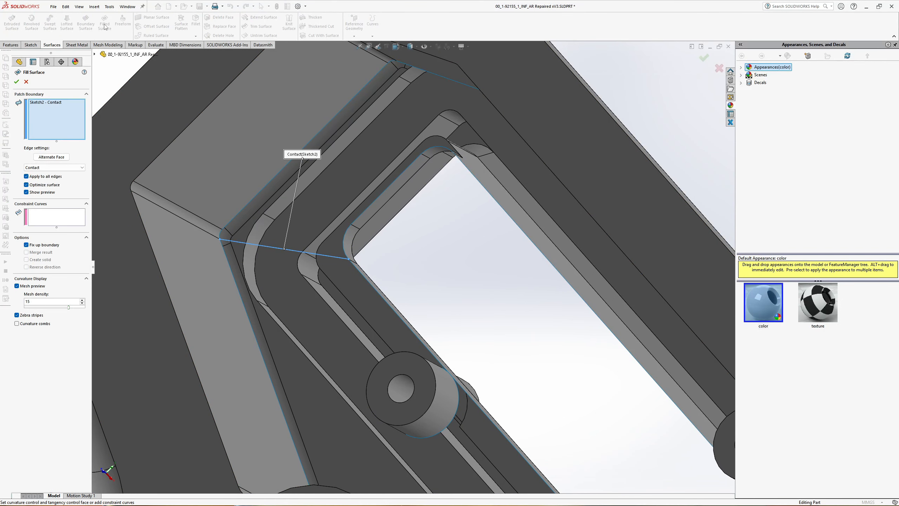
click(219, 233)
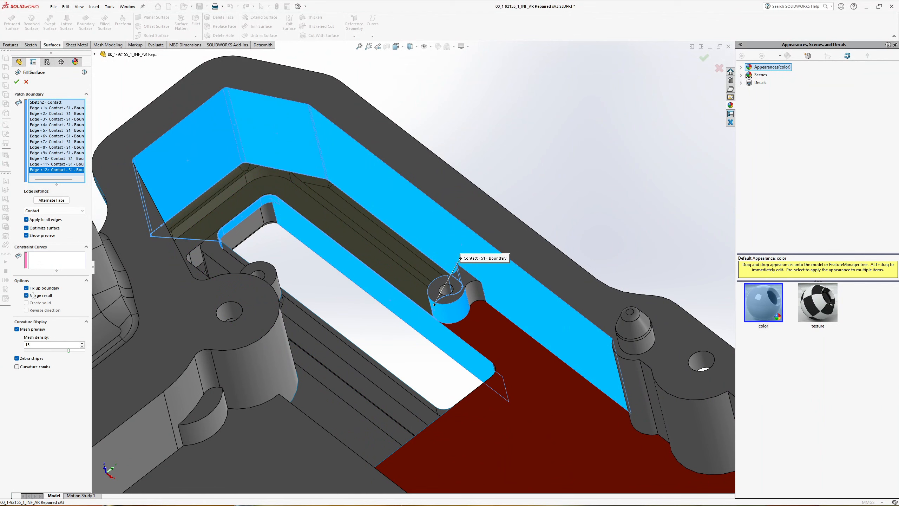
click(16, 83)
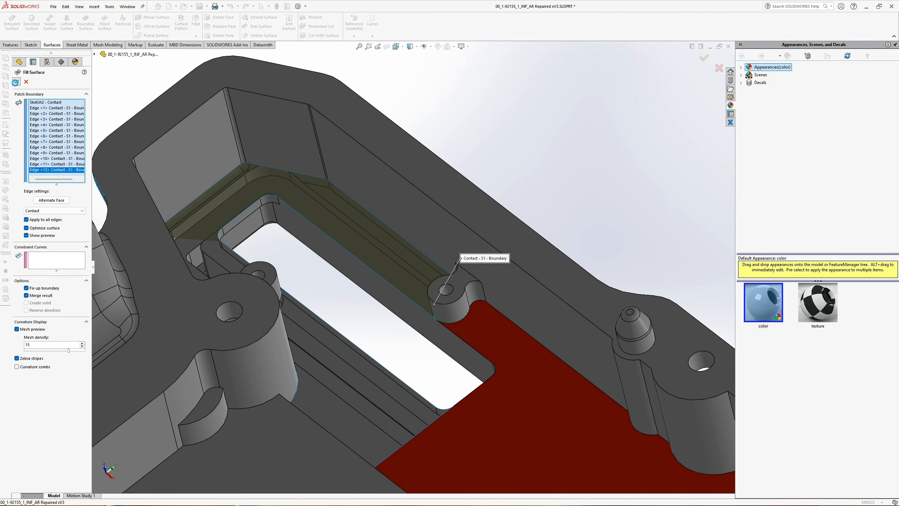
Delete the outer cylindrical face of the boss beside the slot, using the plain Delete option.
mouse_move(221, 330)
middle_down()
mouse_move(166, 319)
mouse_move(219, 323)
mouse_move(221, 330)
middle_up()
scroll(323, 270, down, 8)
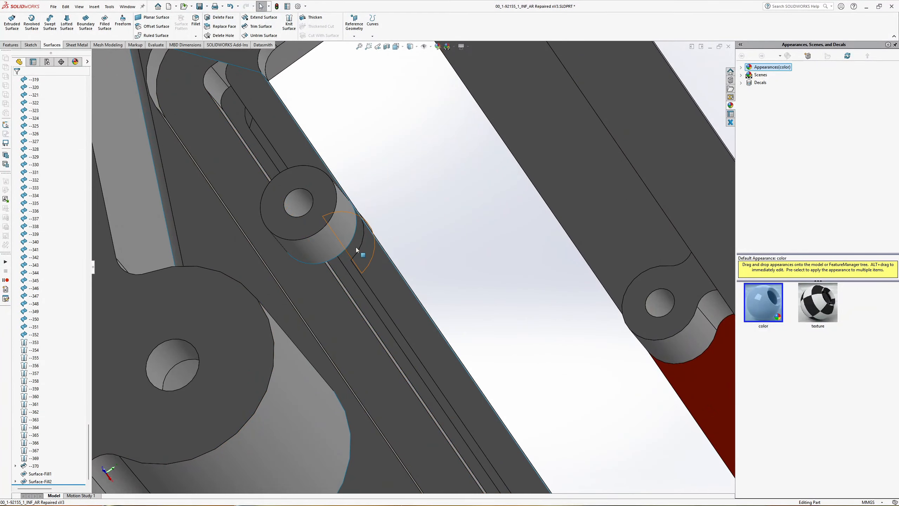
mouse_move(356, 248)
middle_down()
mouse_move(355, 261)
mouse_move(357, 240)
middle_up()
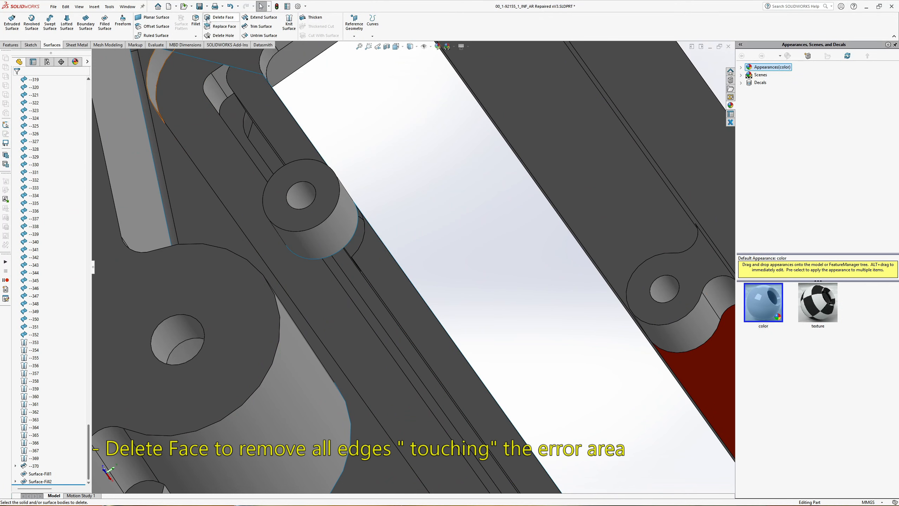
click(216, 19)
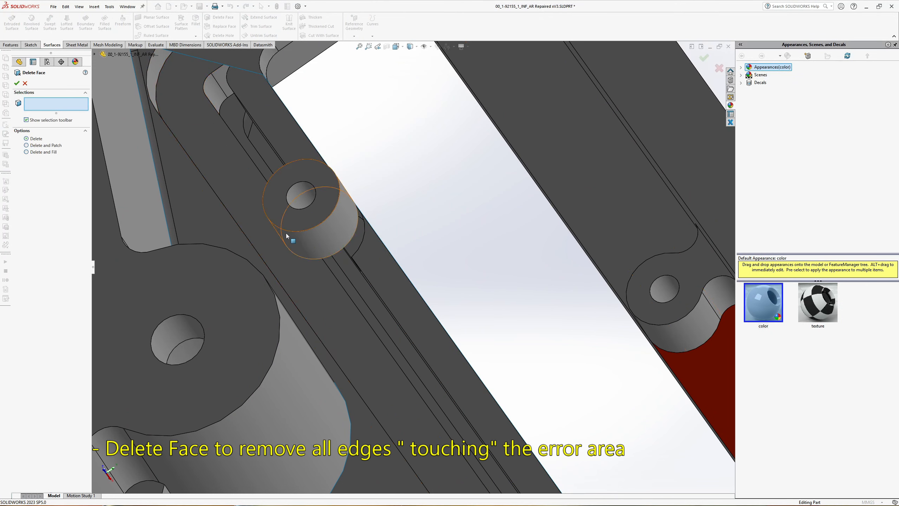
click(302, 244)
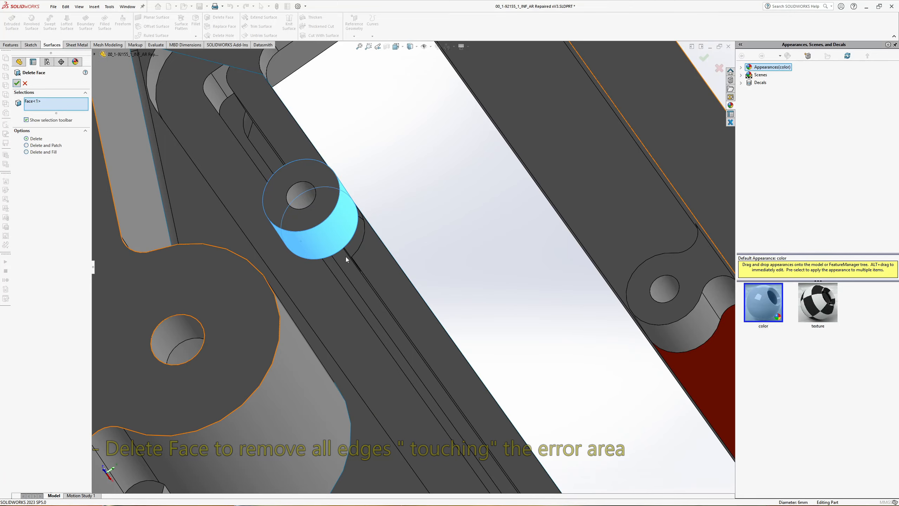
Start a sketch on the red pocket floor and draw a centerpoint arc of about 3.27 mm radius around the deleted boss face.
scroll(364, 264, up, 5)
middle_drag(364, 264, 358, 318)
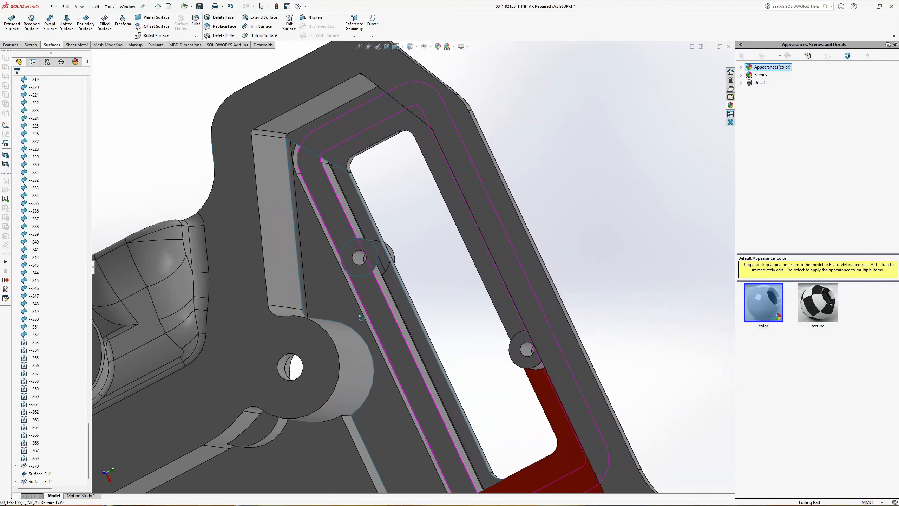
click(31, 45)
click(8, 22)
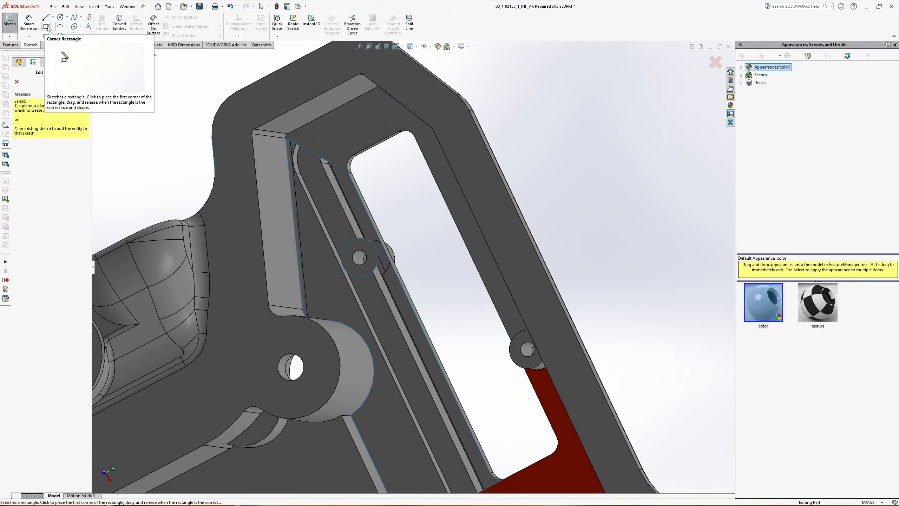
click(577, 481)
click(29, 113)
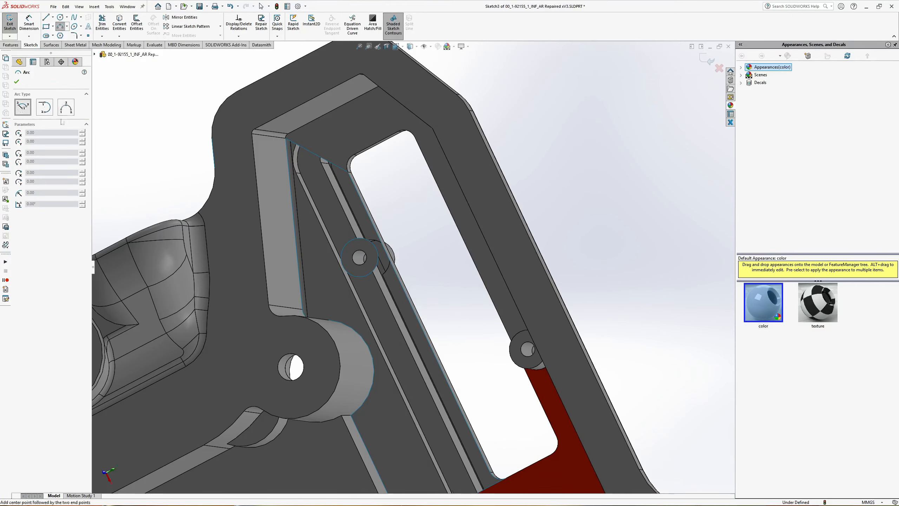
click(370, 261)
scroll(390, 261, down, 5)
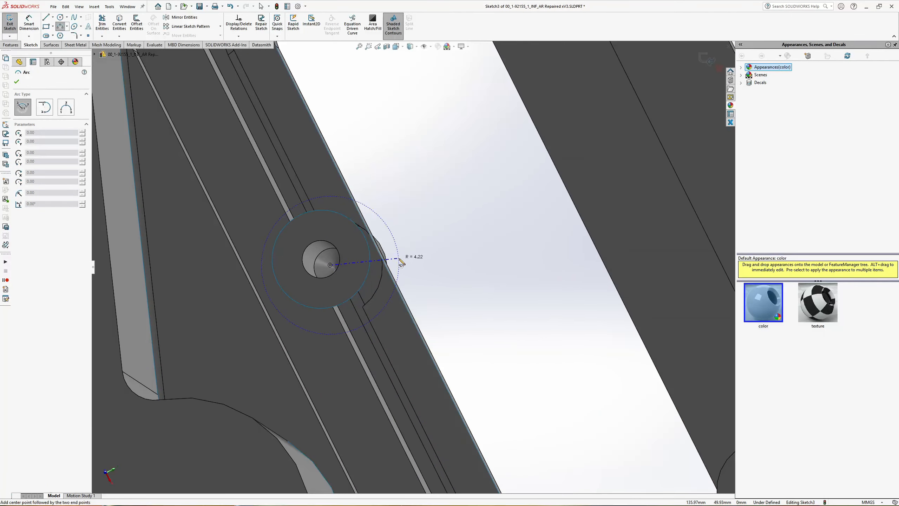
middle_drag(399, 258, 380, 262)
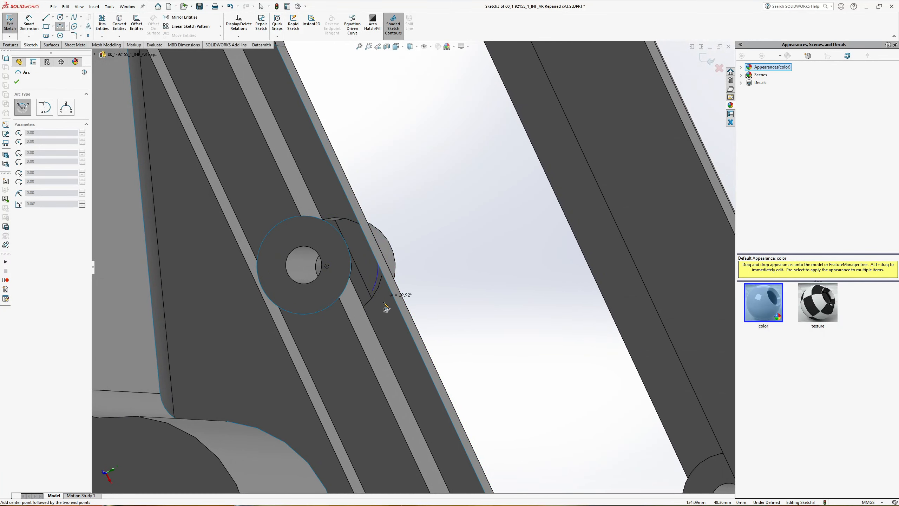
click(246, 329)
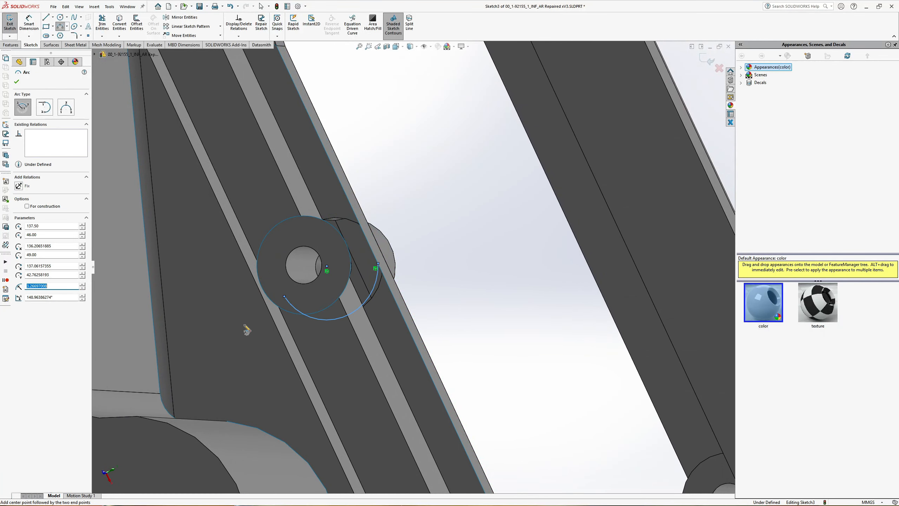
key(Escape)
Make the sketched arc coradial with the circular edge of the boss.
scroll(376, 294, up, 4)
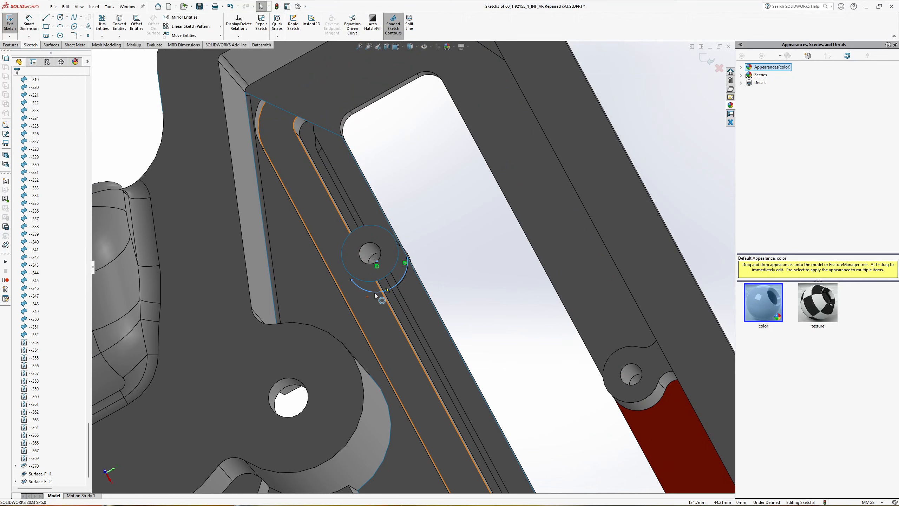
click(374, 292)
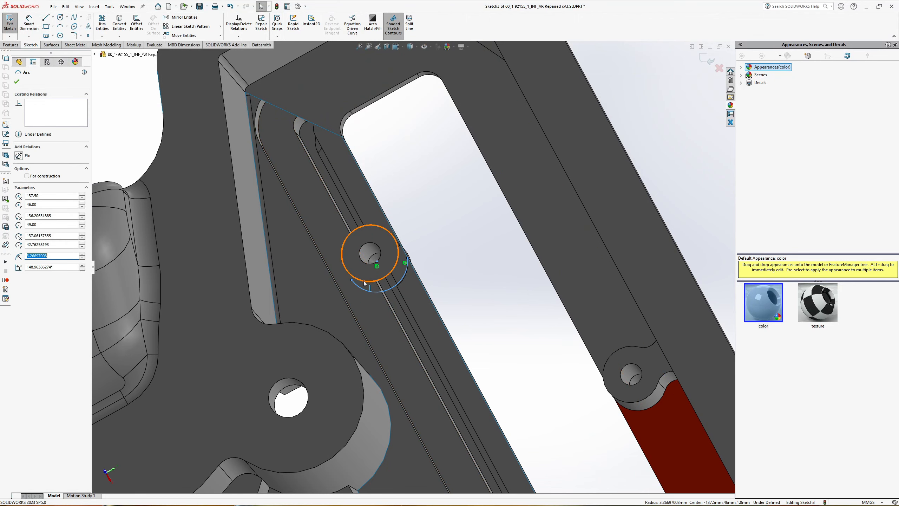
ctrl+click(365, 282)
click(386, 247)
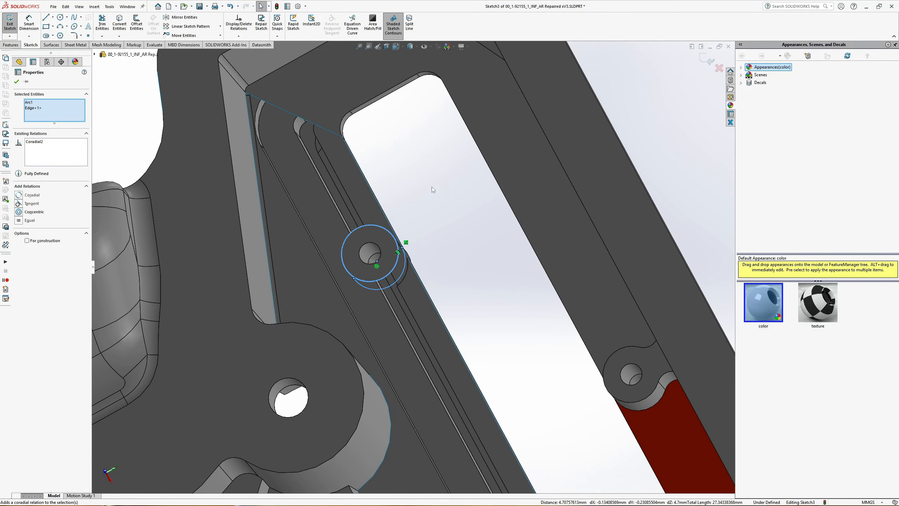
click(446, 224)
mouse_move(447, 224)
middle_down()
mouse_move(453, 213)
mouse_move(444, 224)
middle_up()
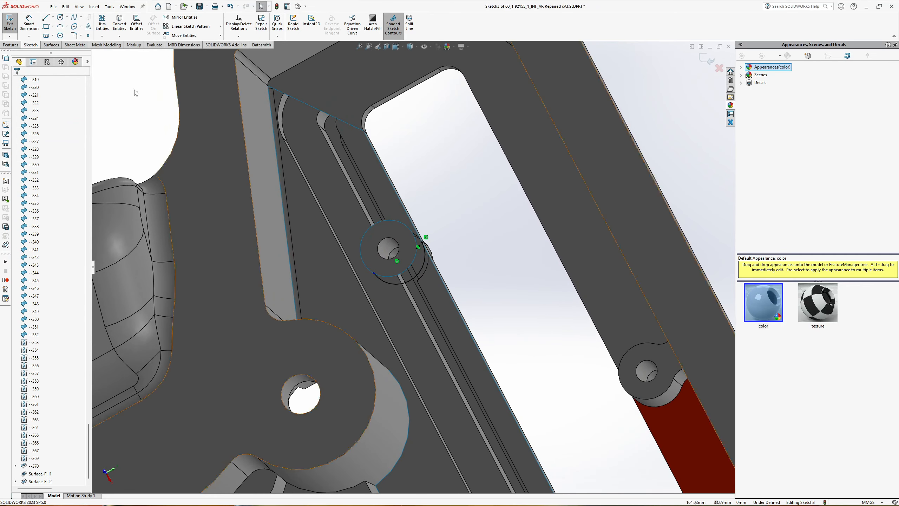
Draw a construction centerline connecting the two endpoints of the arc around the boss.
click(53, 18)
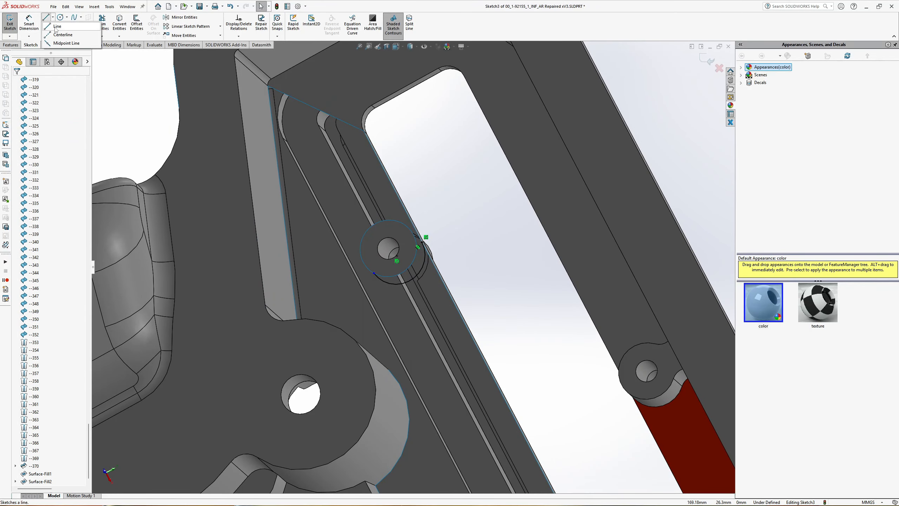
click(64, 34)
scroll(358, 238, down, 2)
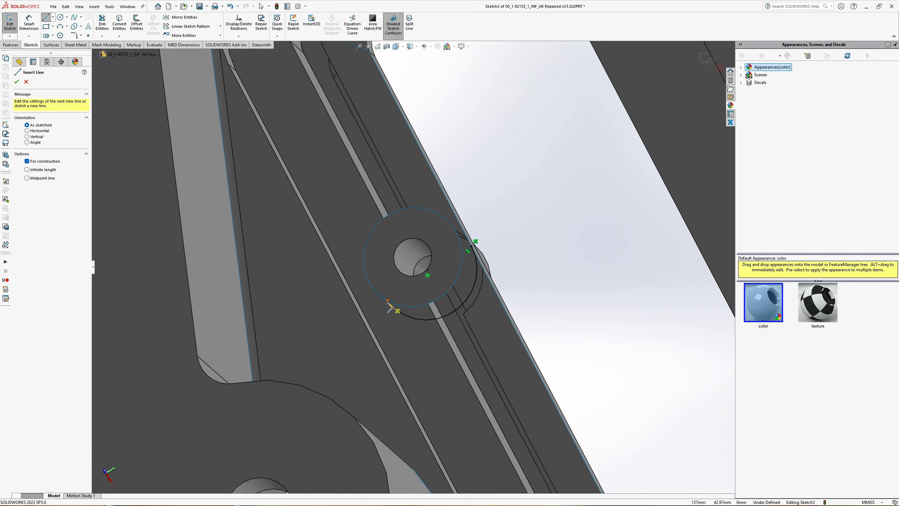
click(388, 301)
click(471, 247)
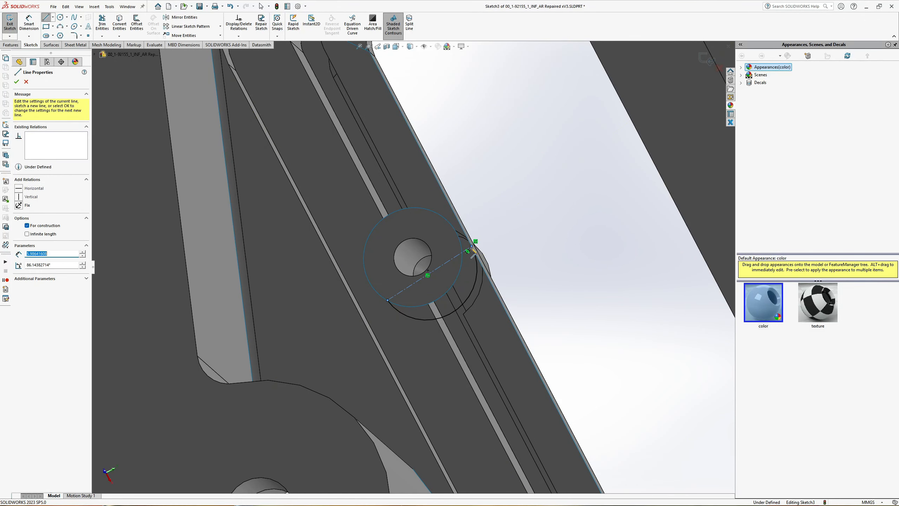
key(Escape)
Add a Midpoint relation between the arc's center point and the construction centerline.
middle_drag(431, 273, 456, 296)
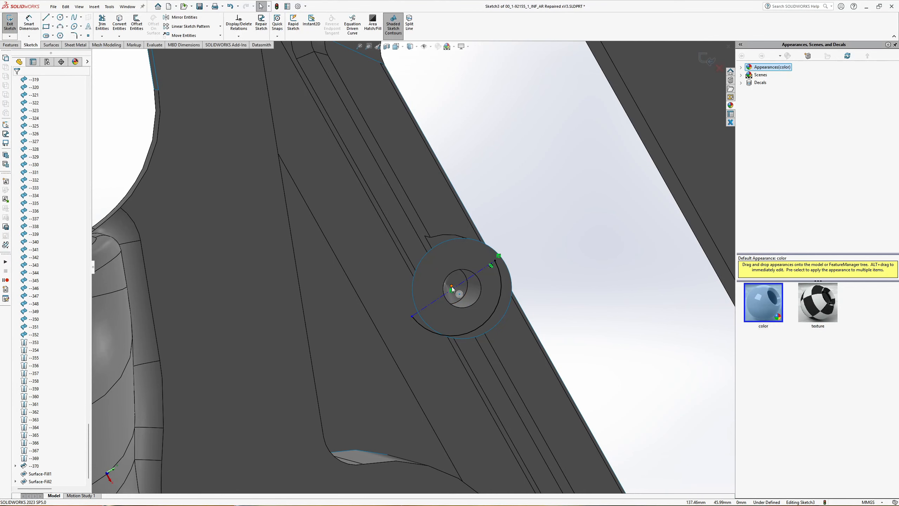
click(453, 287)
ctrl+click(460, 282)
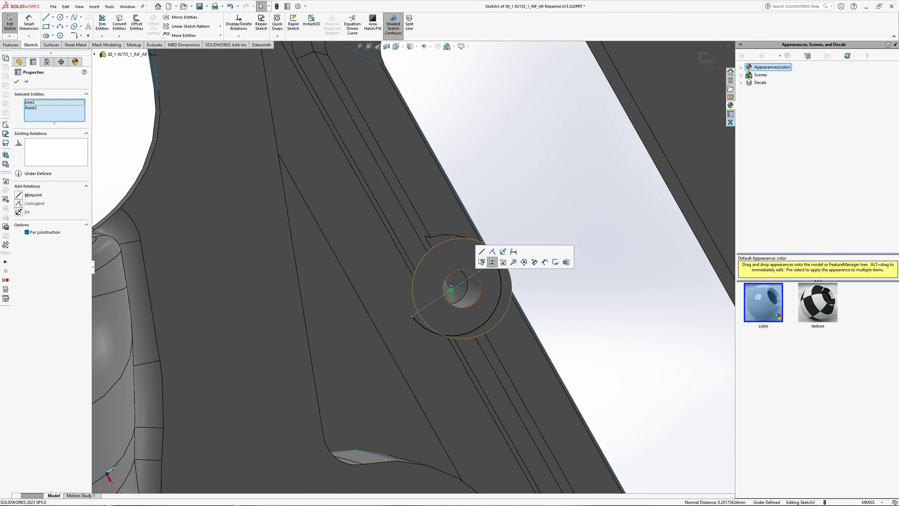
click(485, 253)
click(544, 174)
scroll(538, 277, up, 1)
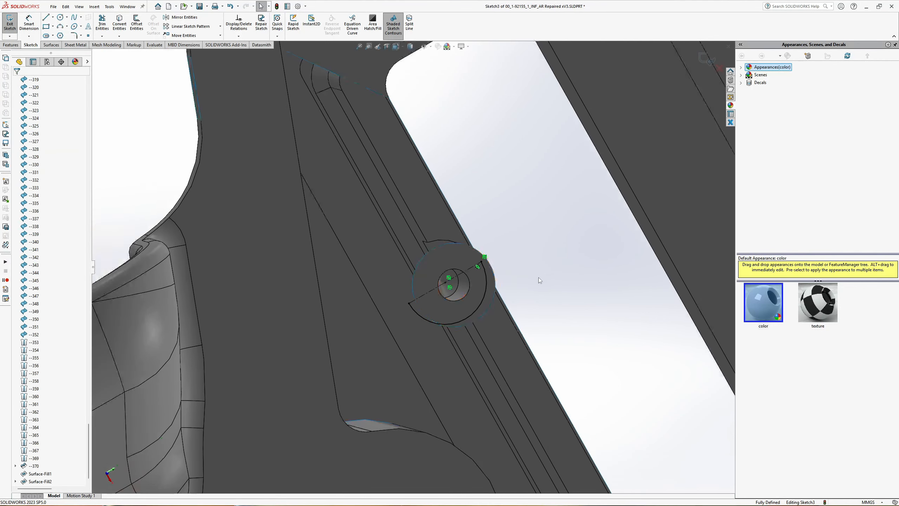
middle_drag(538, 277, 502, 265)
Sketch a line from the lower corner of the pocket wall to the near endpoint of the arc, and close the sketch.
click(45, 18)
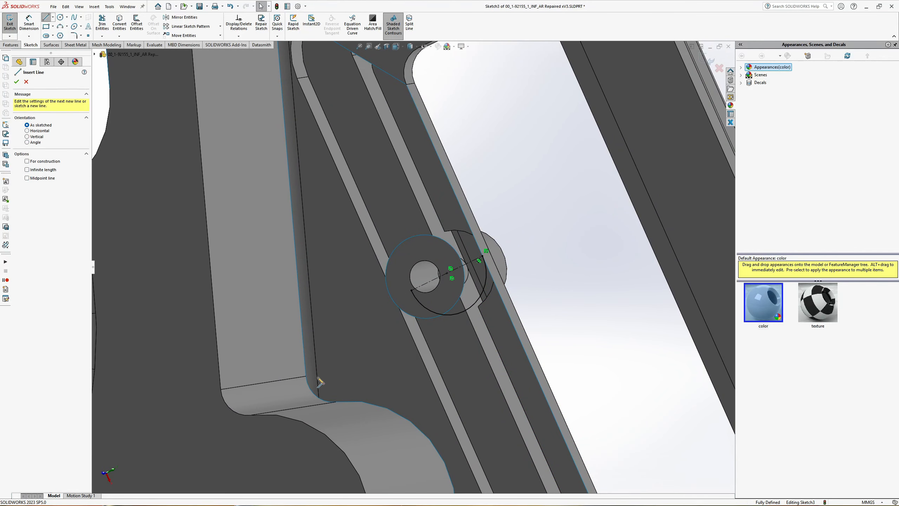
click(305, 376)
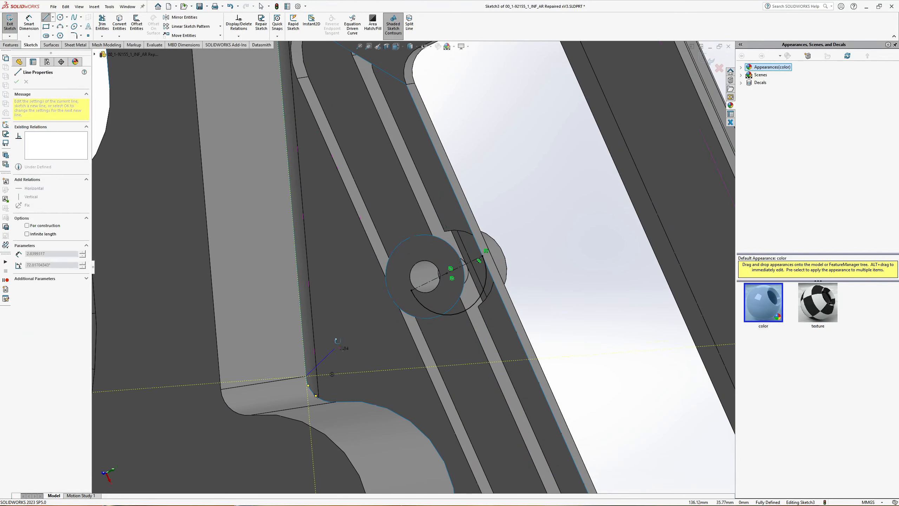
middle_drag(327, 358, 340, 340)
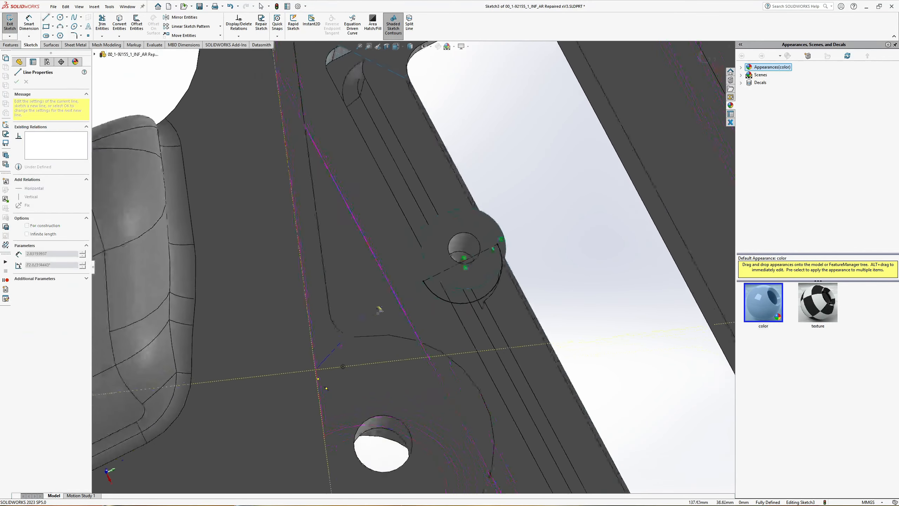
click(424, 282)
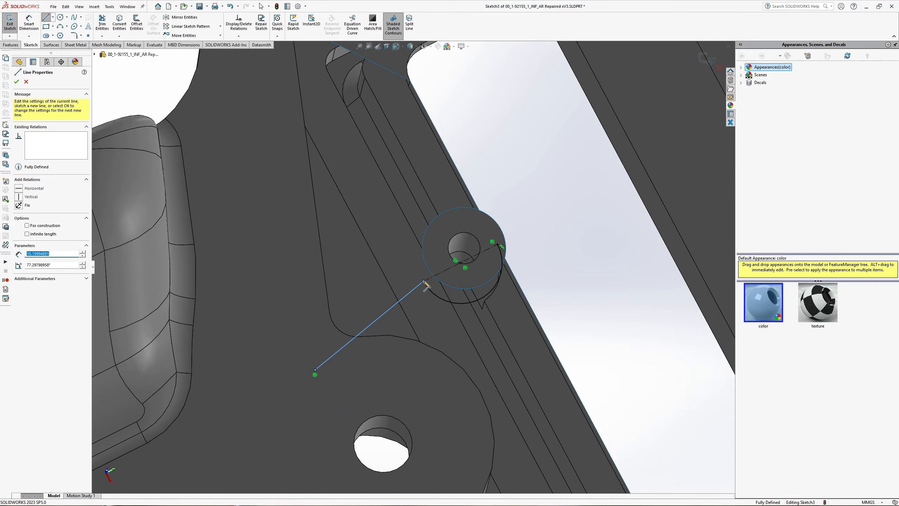
click(8, 26)
Fill the pocket floor below the boss using the arc-and-line sketch and six surrounding edges, with Merge result enabled.
scroll(451, 312, up, 5)
middle_drag(449, 312, 410, 321)
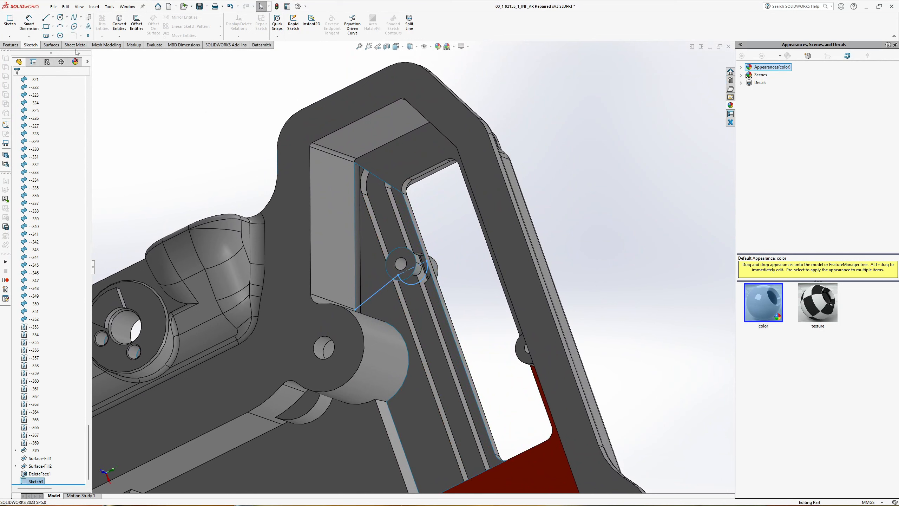
click(49, 45)
click(105, 23)
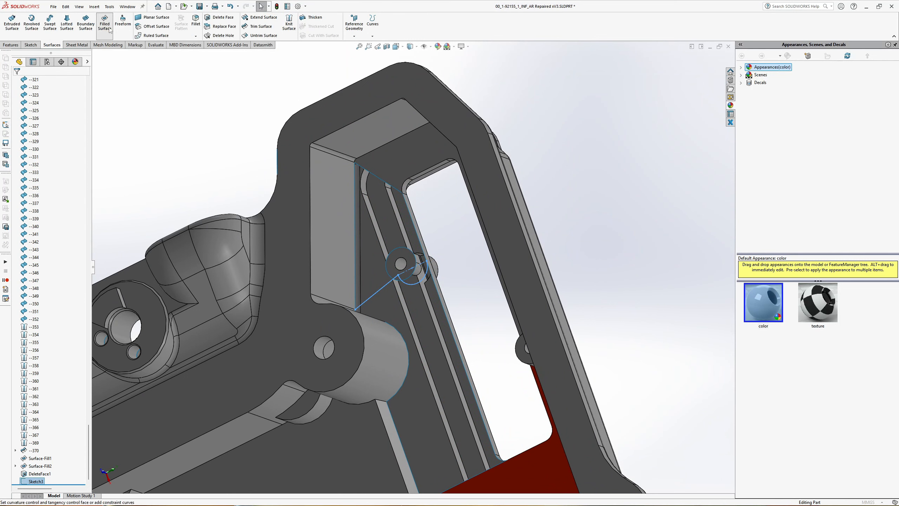
click(440, 297)
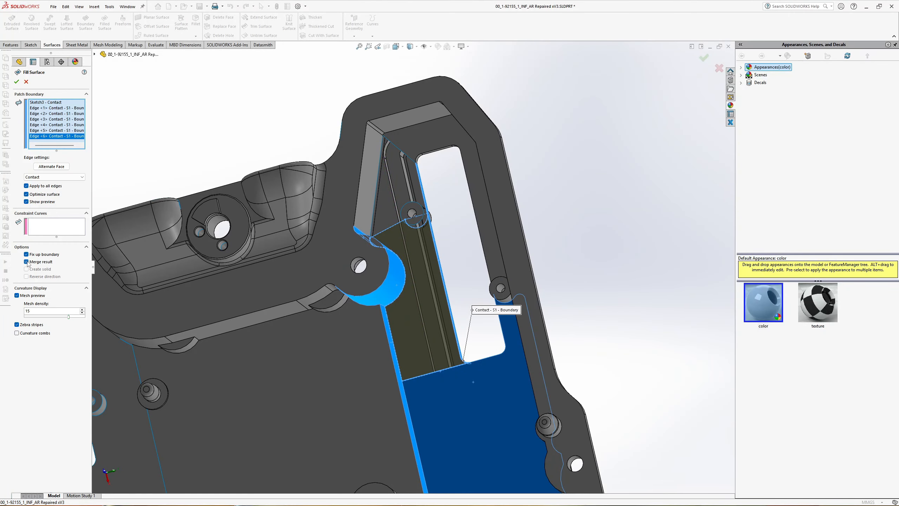
click(16, 82)
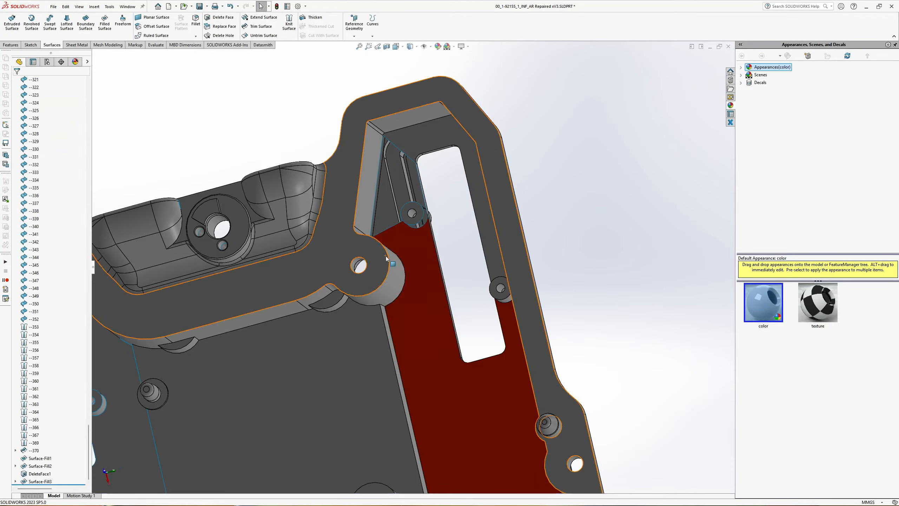
Start a sketch on the red floor beside the boss, draw a 180° centerpoint arc of 3 mm radius around the boss's unfilled side, and close the sketch.
scroll(399, 262, down, 5)
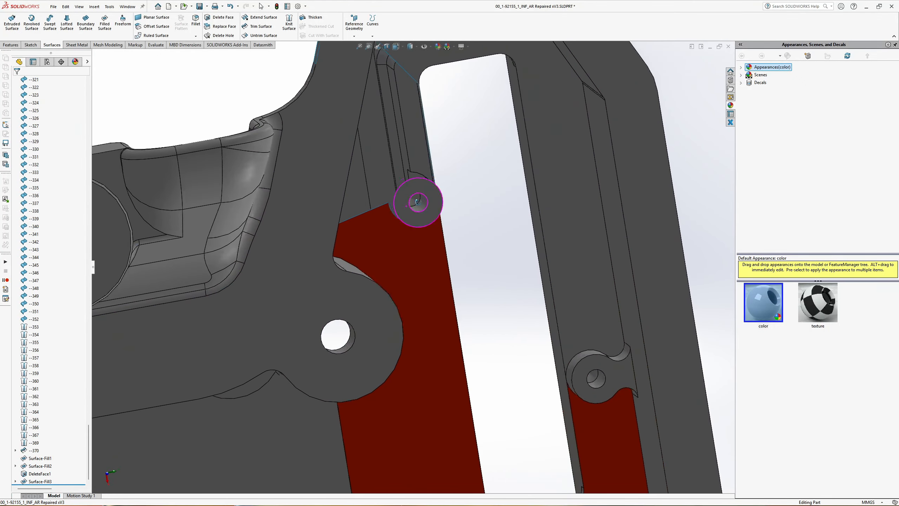
middle_drag(418, 202, 411, 233)
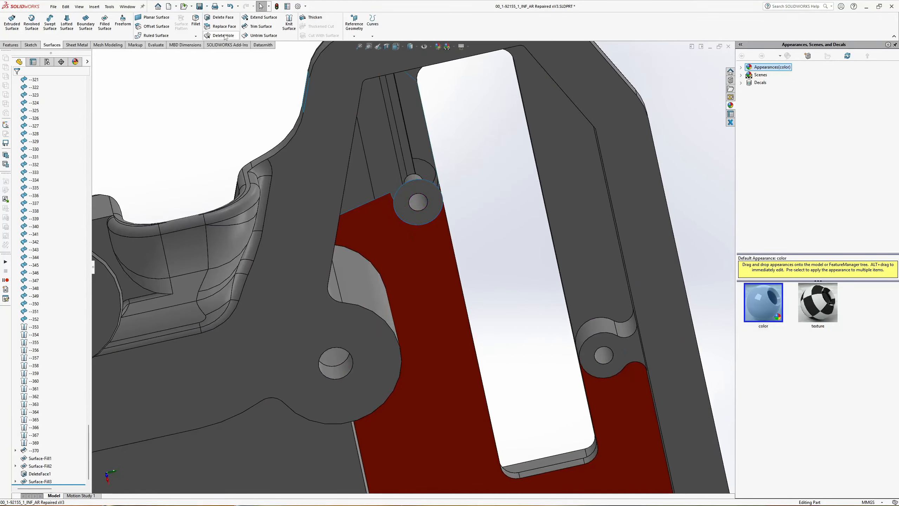
click(31, 44)
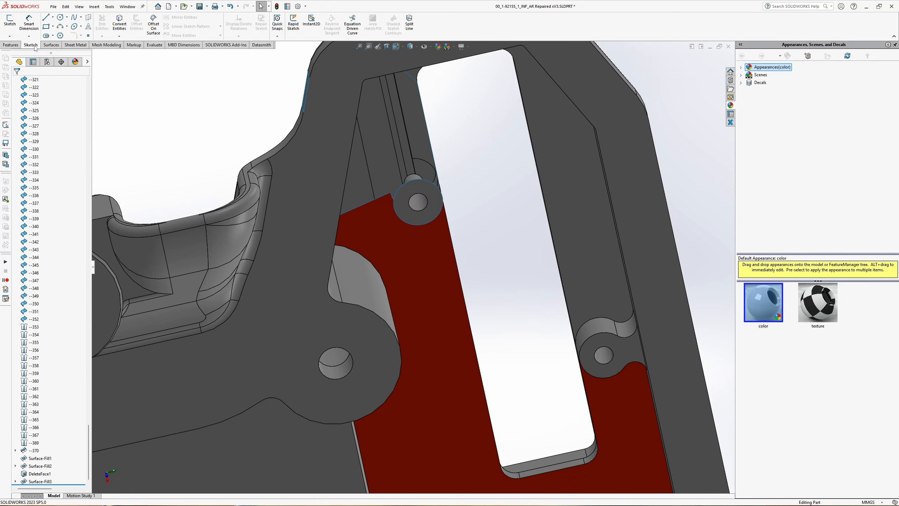
click(10, 20)
click(421, 238)
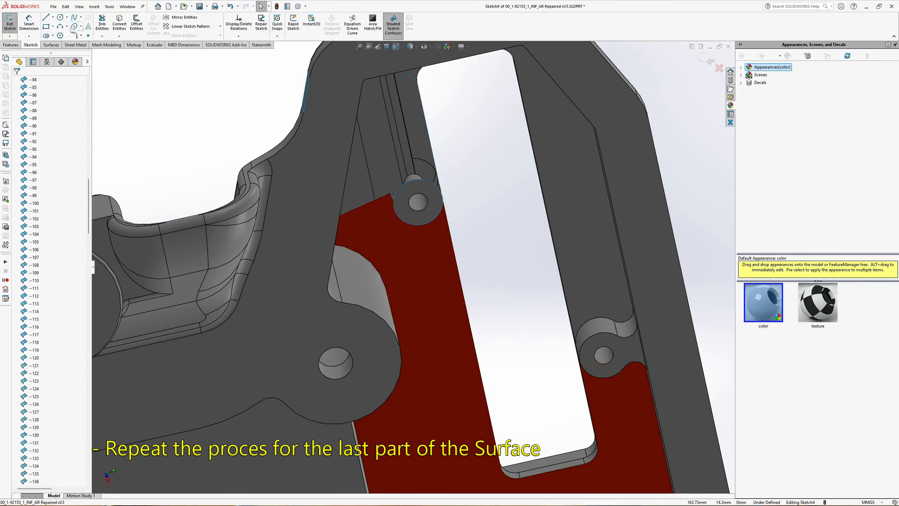
click(60, 27)
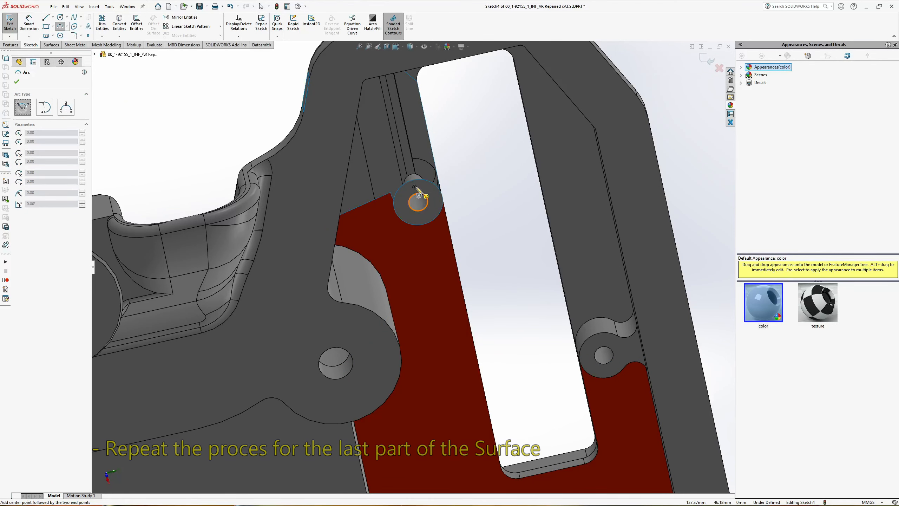
scroll(423, 202, down, 5)
click(422, 210)
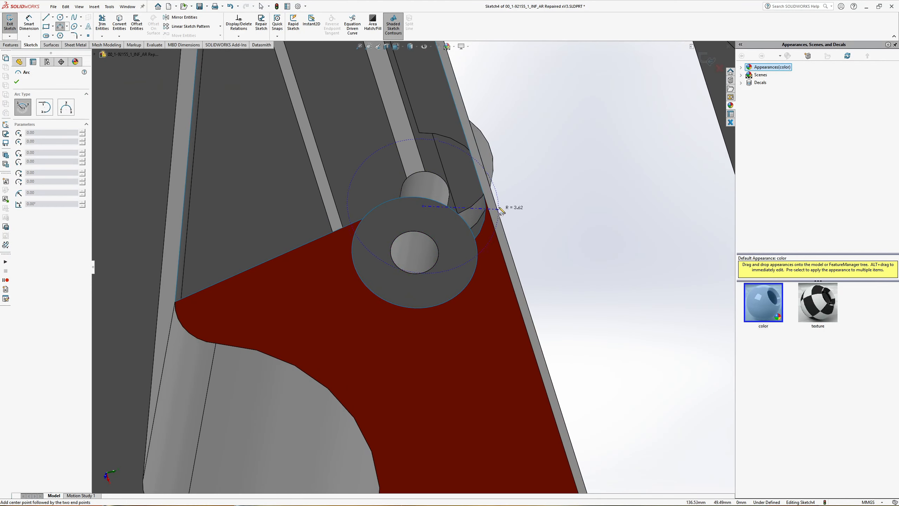
click(484, 194)
middle_drag(360, 219, 370, 241)
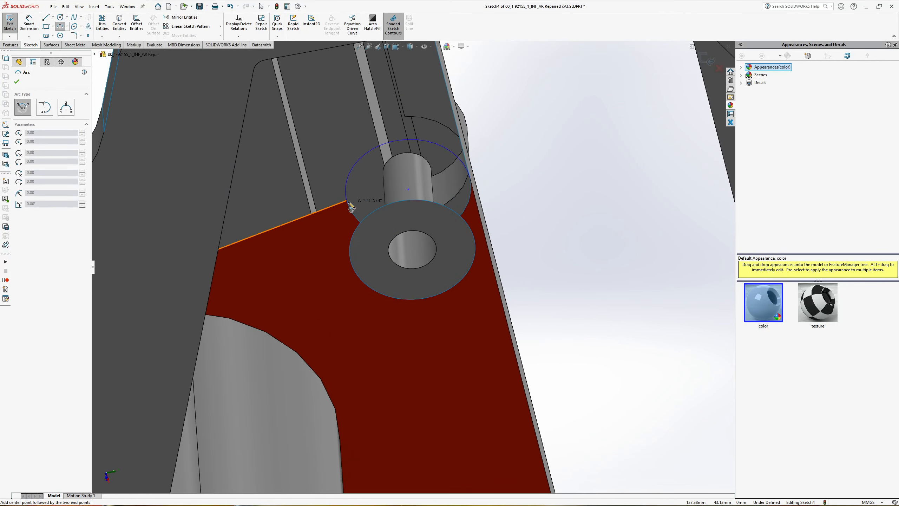
click(347, 202)
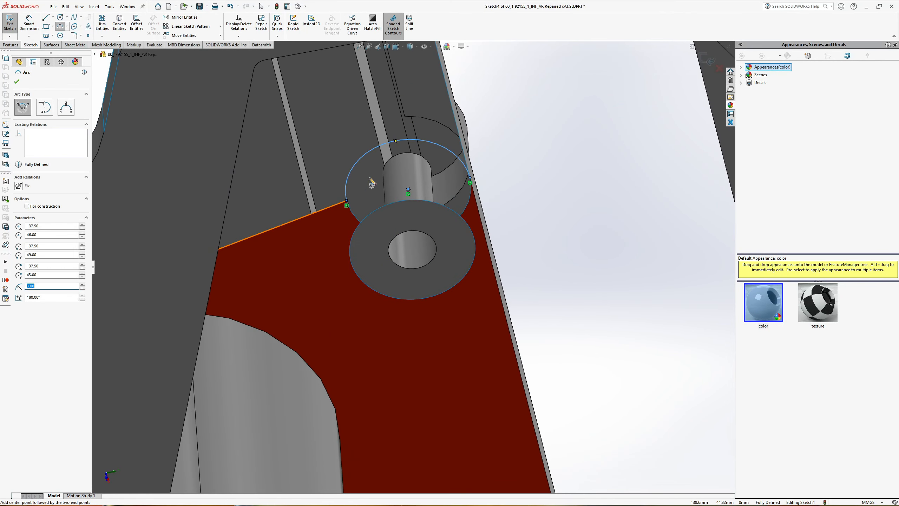
key(Escape)
key(Escape)
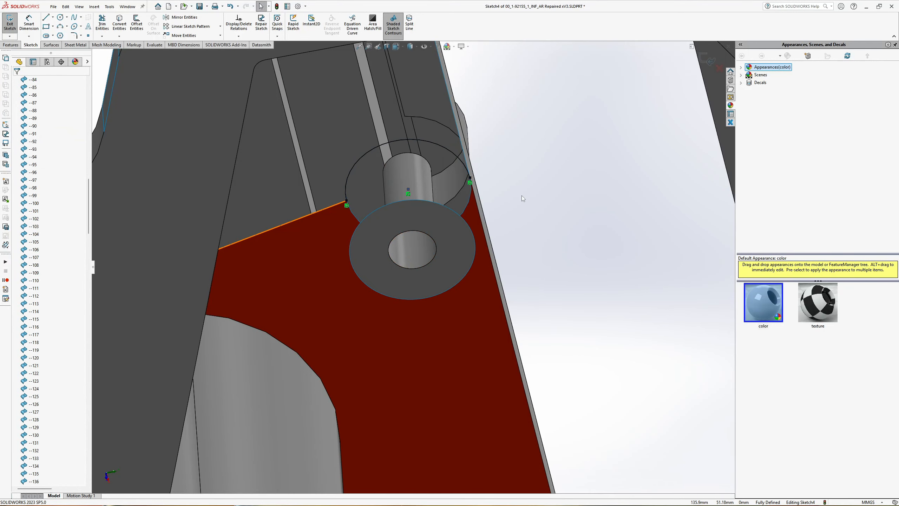
mouse_move(523, 208)
middle_down()
mouse_move(518, 175)
mouse_move(670, 72)
mouse_move(707, 58)
middle_up()
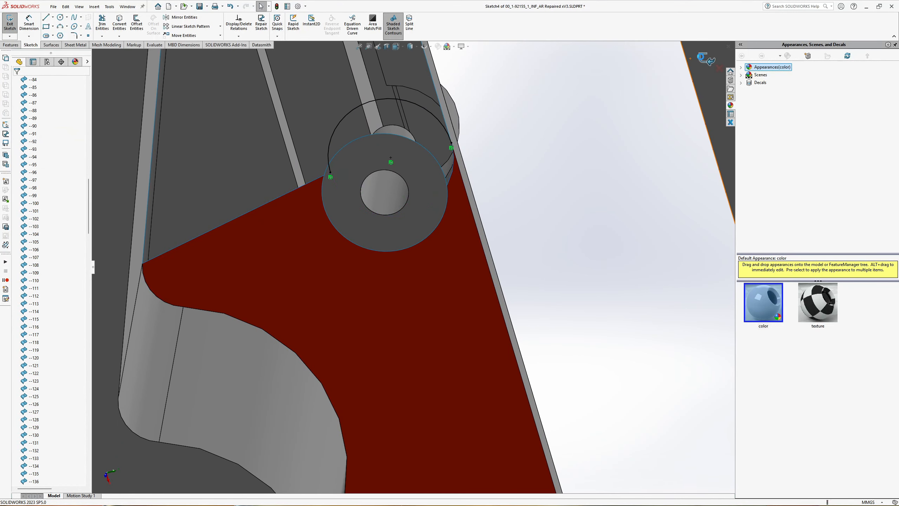
key(ctrl+b)
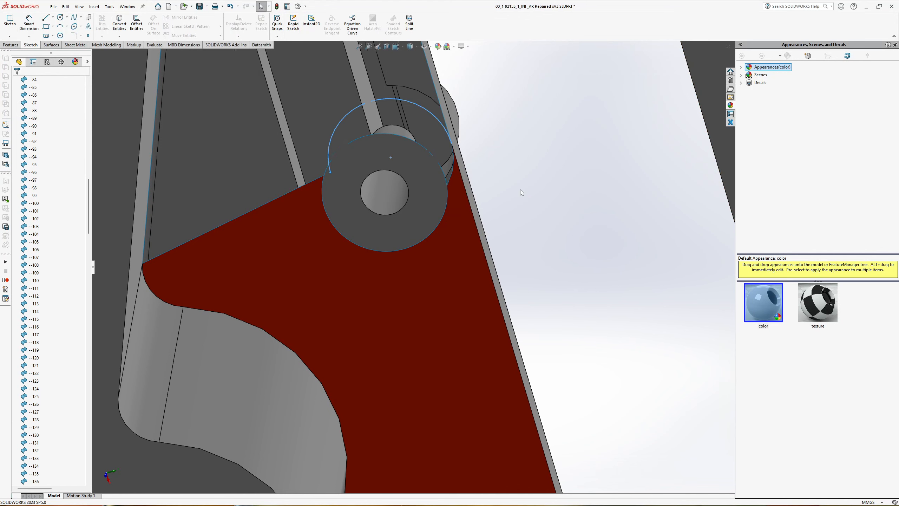
Fill the last open part of the pocket floor above the boss using the new arc sketch and four surrounding edges.
scroll(519, 191, up, 5)
click(55, 46)
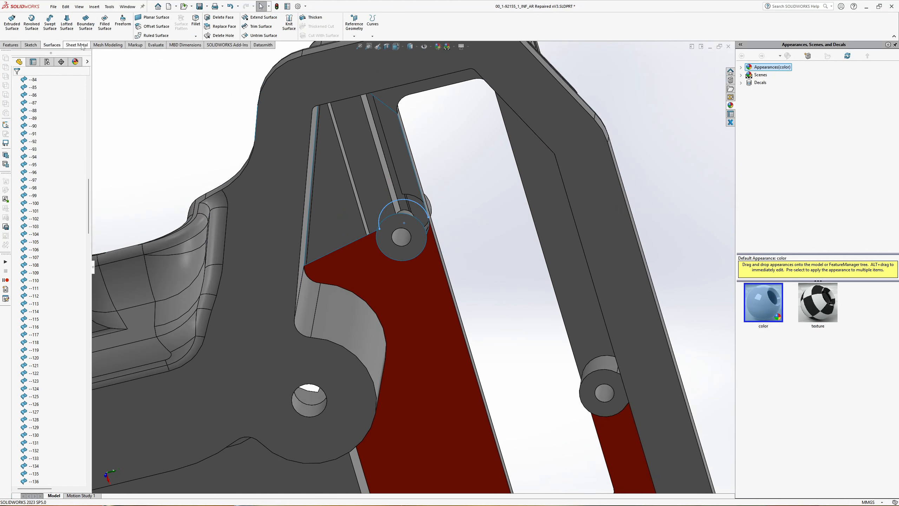
click(104, 22)
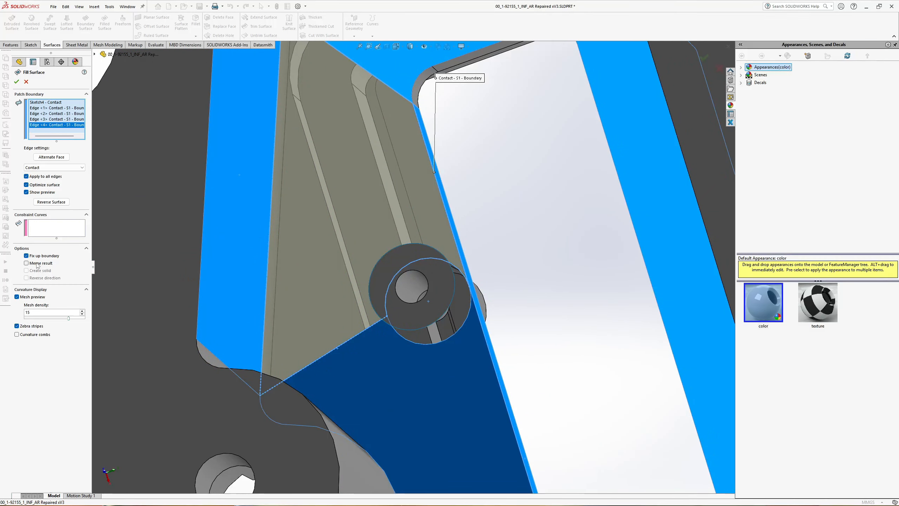
scroll(329, 208, up, 5)
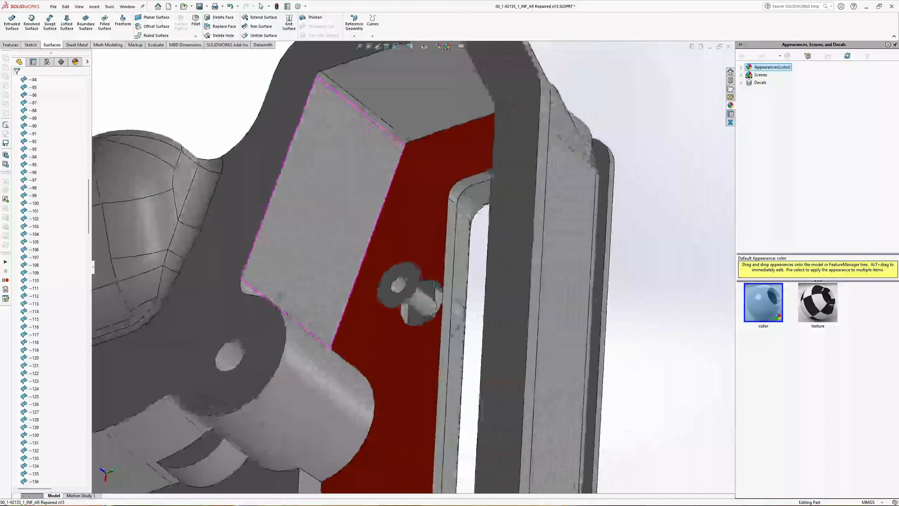
Start a 3D sketch and draw a line about 4.7 mm long from the circular floor opening to the boss's top face edge.
mouse_move(113, 75)
middle_down()
mouse_move(167, 76)
mouse_move(131, 76)
middle_up()
click(30, 45)
click(10, 36)
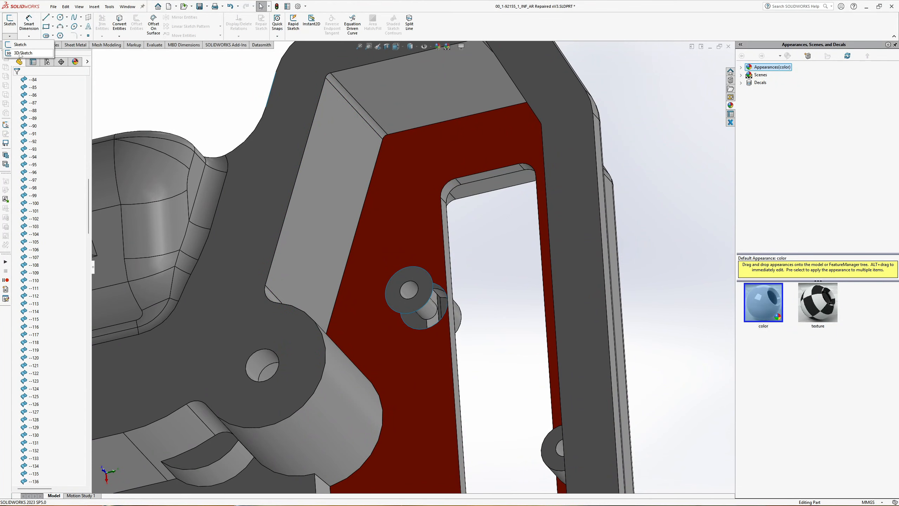
click(22, 53)
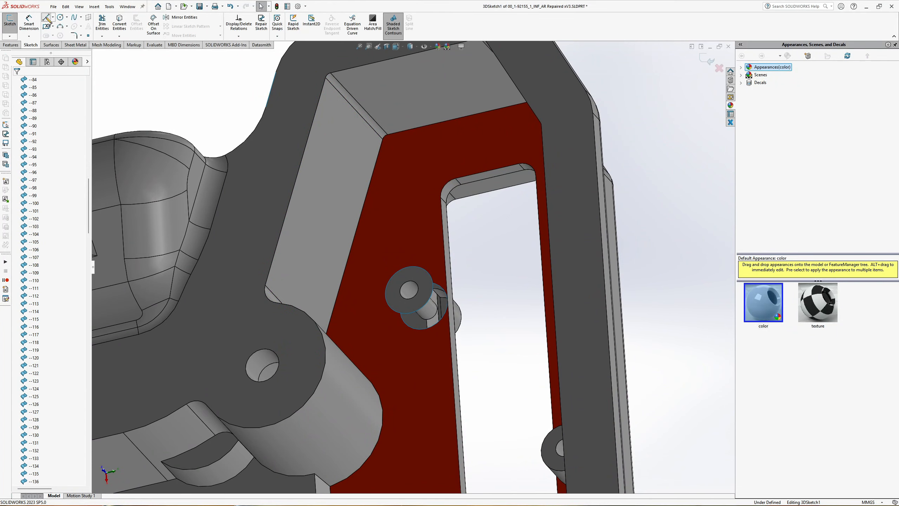
click(46, 18)
scroll(446, 342, down, 4)
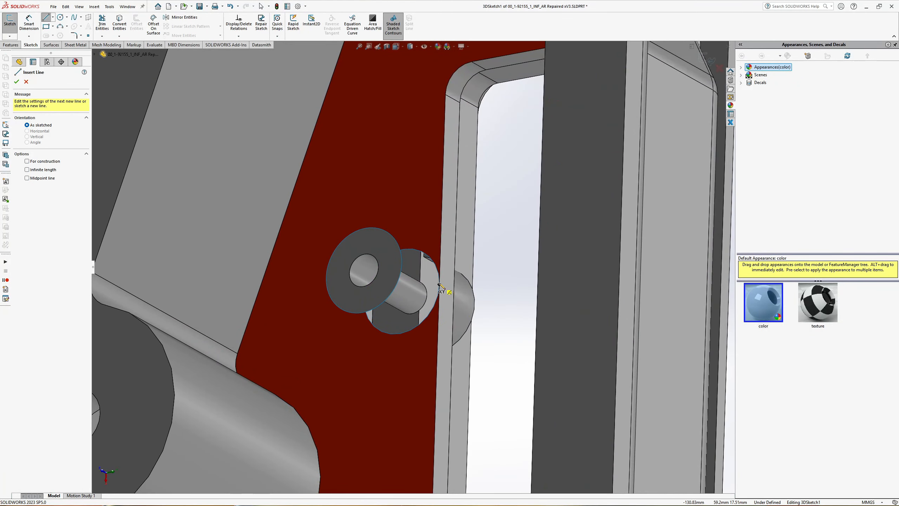
click(440, 285)
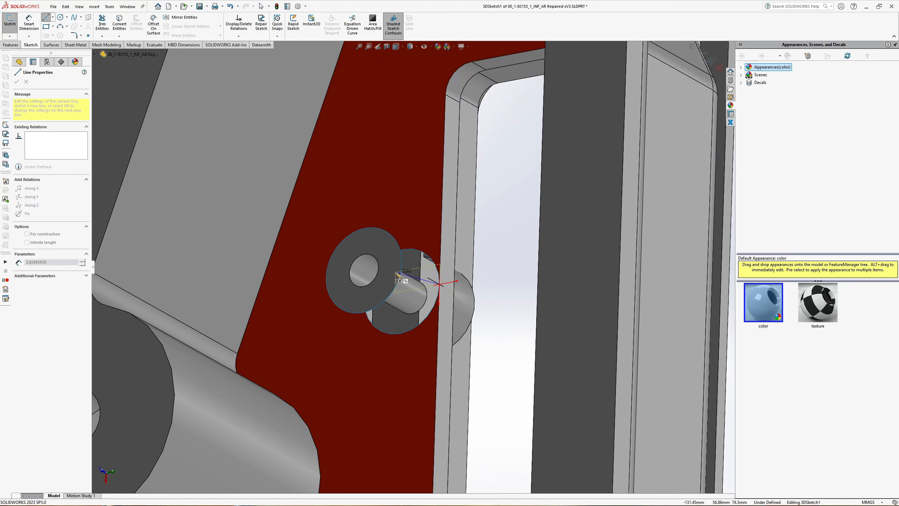
double_click(402, 270)
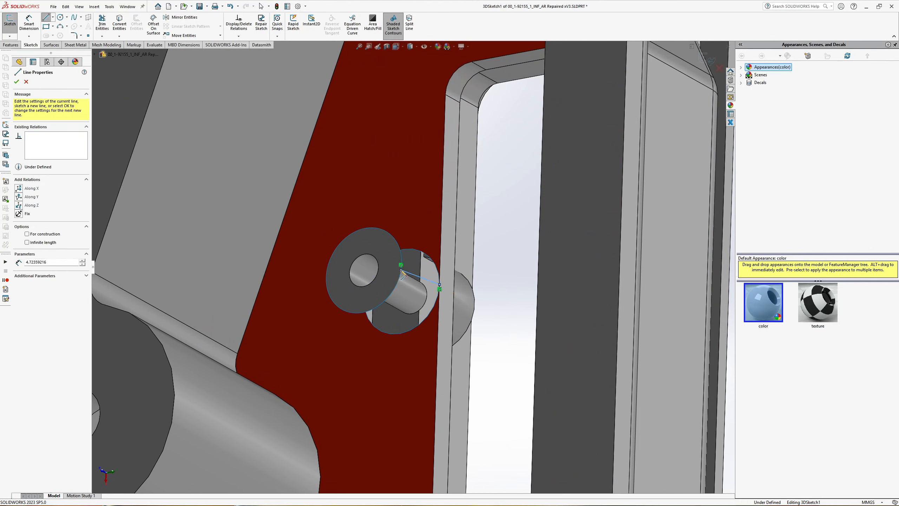
key(Escape)
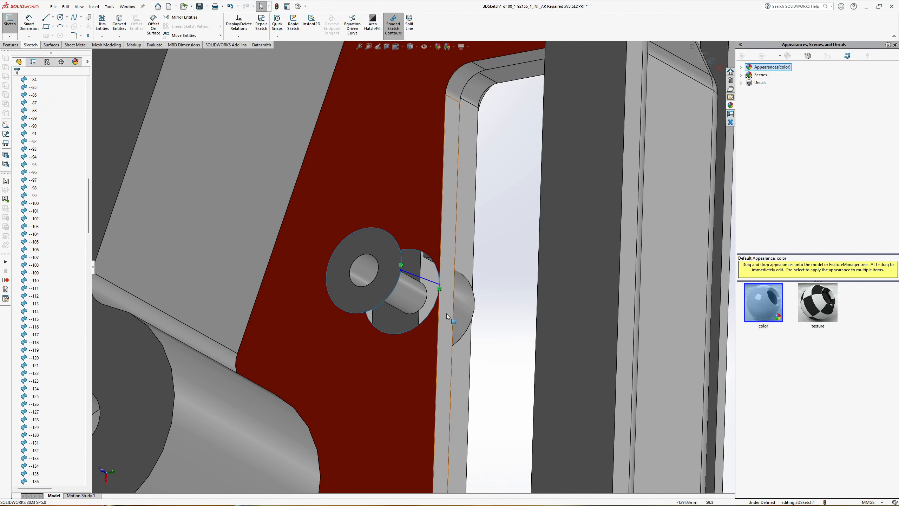
Add a relation between the sketched line and the red pocket floor face, and close the 3D sketch.
click(427, 331)
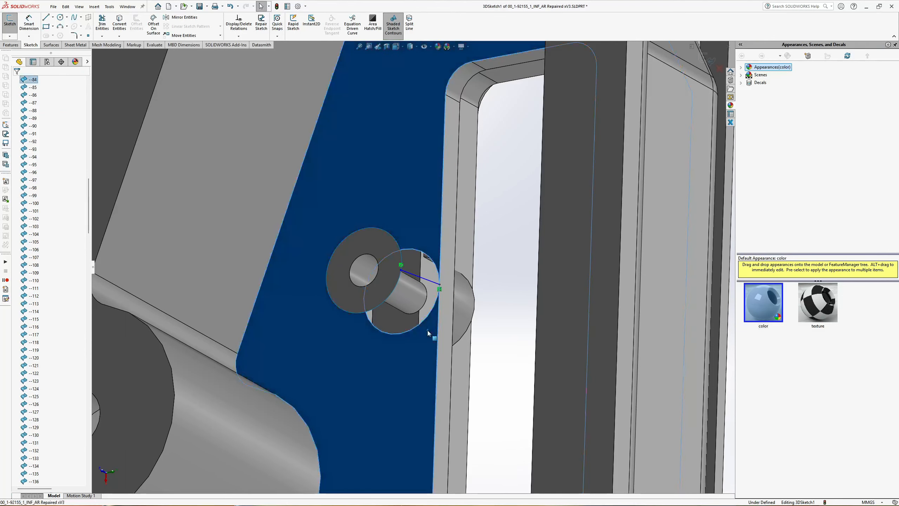
click(428, 279)
ctrl+click(427, 279)
click(479, 248)
click(524, 180)
scroll(430, 283, up, 2)
middle_drag(463, 268, 502, 225)
click(705, 61)
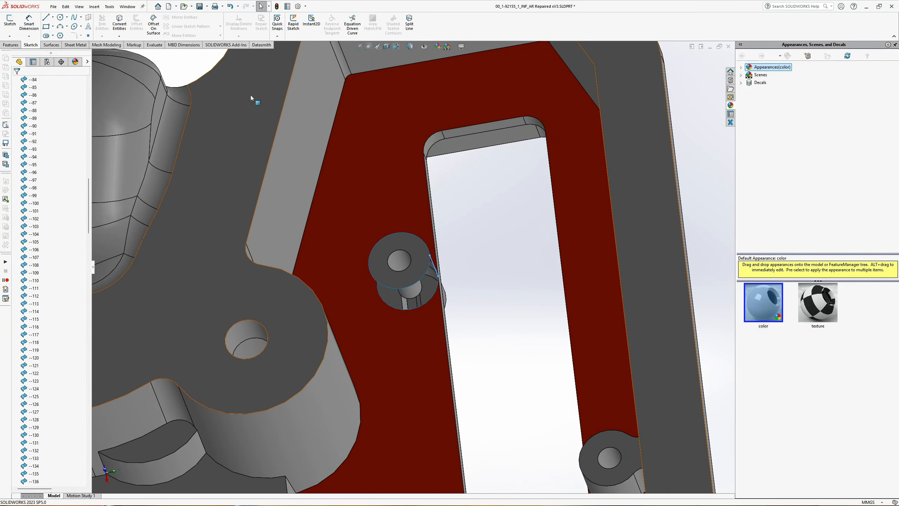
Rebuild the boss's cylindrical wall with a Surface Sweep, using the circular floor edge as profile and the 3D sketch line as path.
click(50, 46)
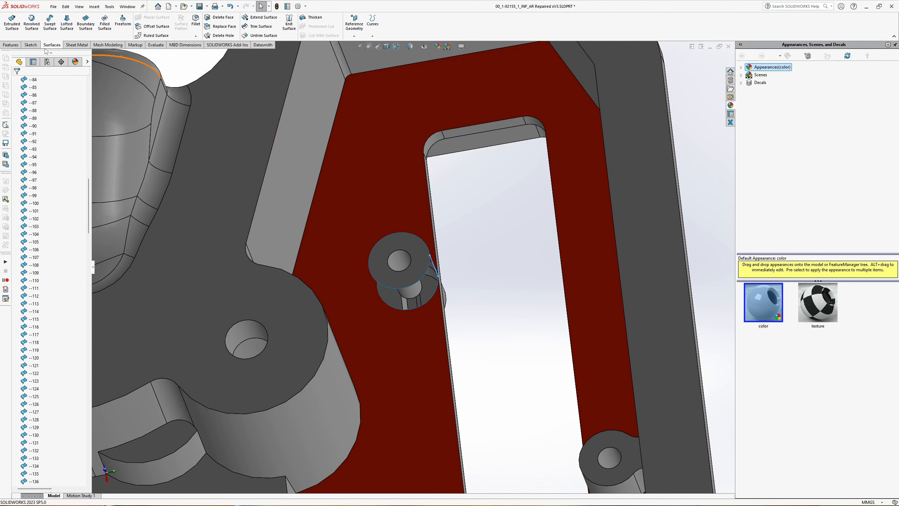
click(50, 22)
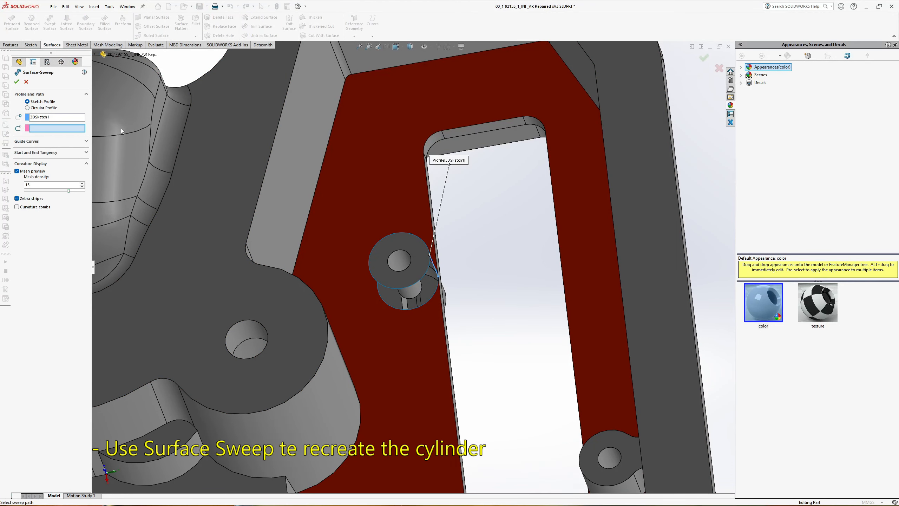
click(34, 119)
key(Delete)
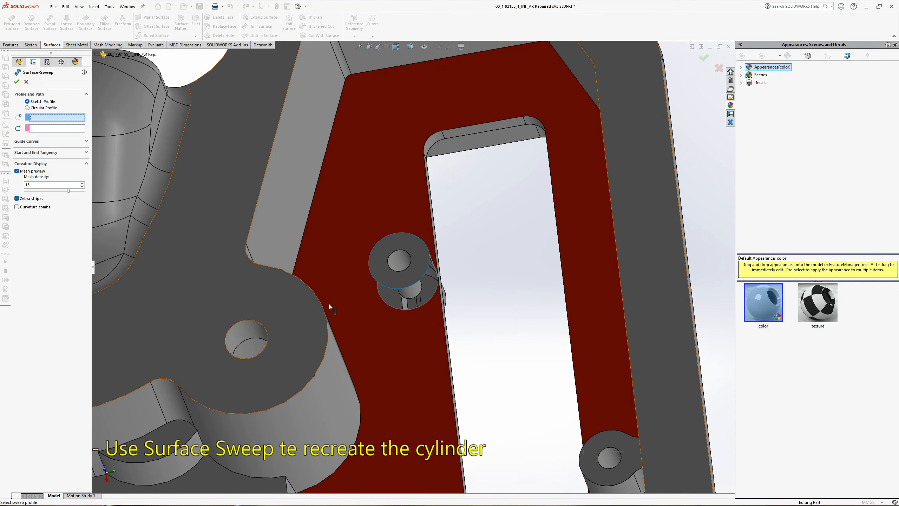
click(387, 305)
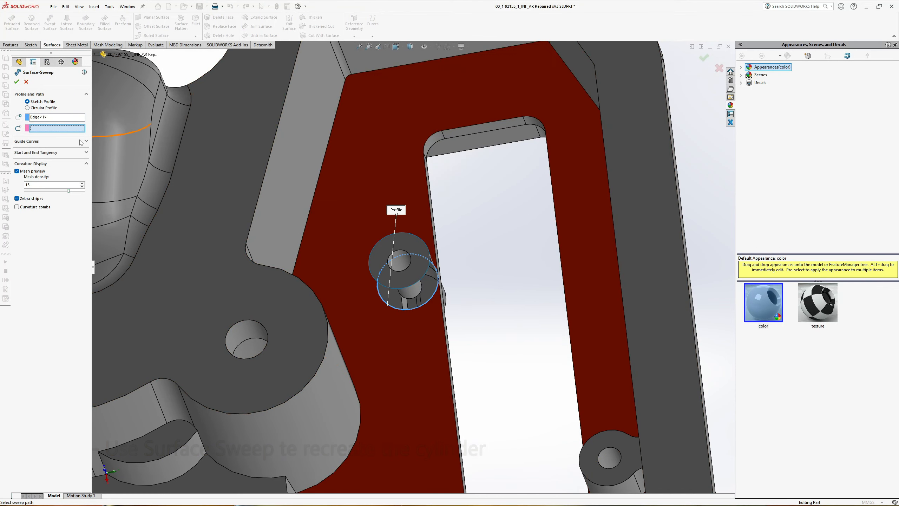
middle_drag(425, 276, 414, 280)
click(413, 276)
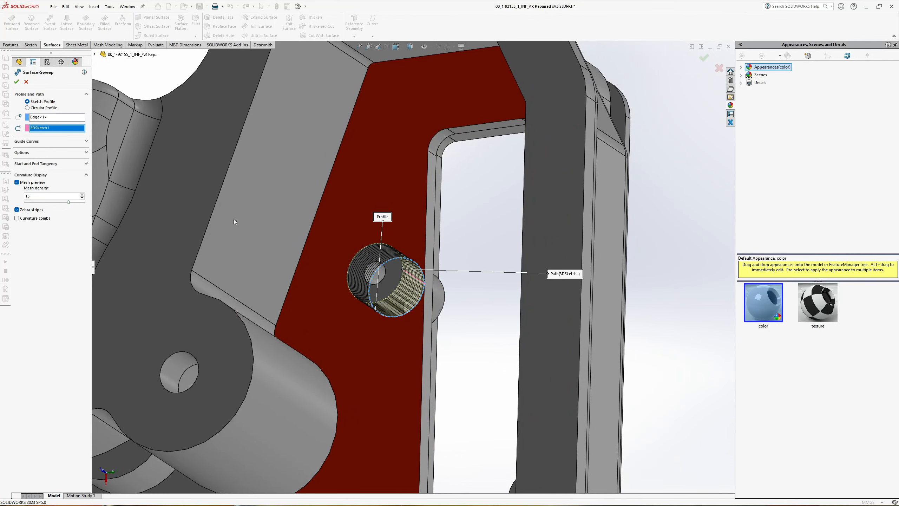
middle_drag(232, 213, 205, 237)
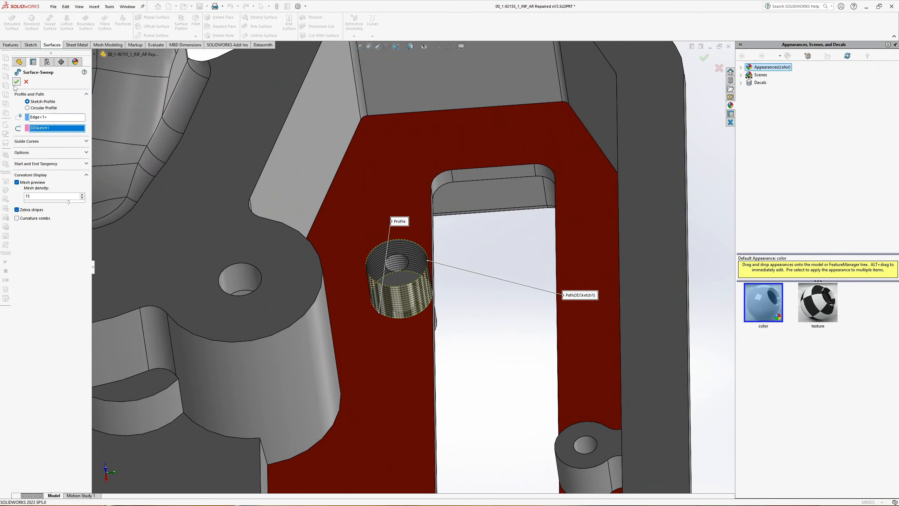
mouse_move(450, 342)
middle_down()
mouse_move(468, 324)
mouse_move(446, 335)
middle_up()
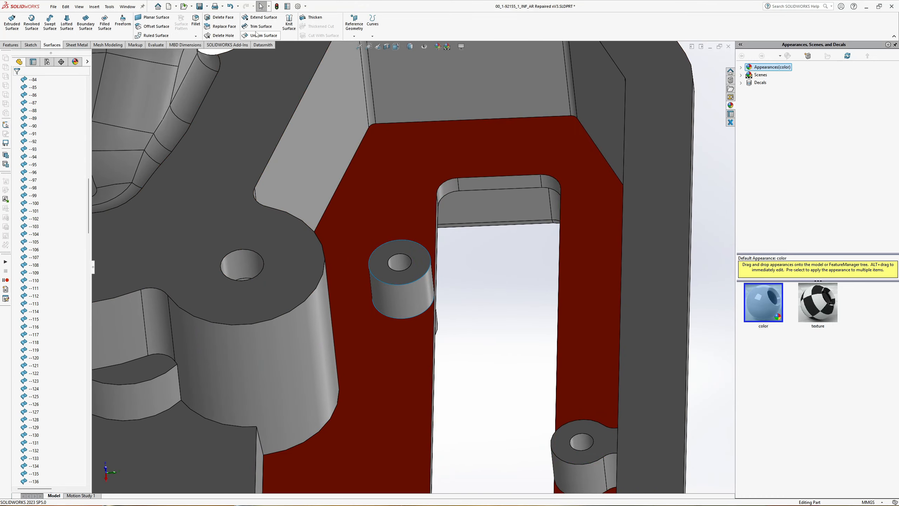
Knit the boss wall, the filled frame surface and the boss's top face together with Merge entities enabled.
click(286, 24)
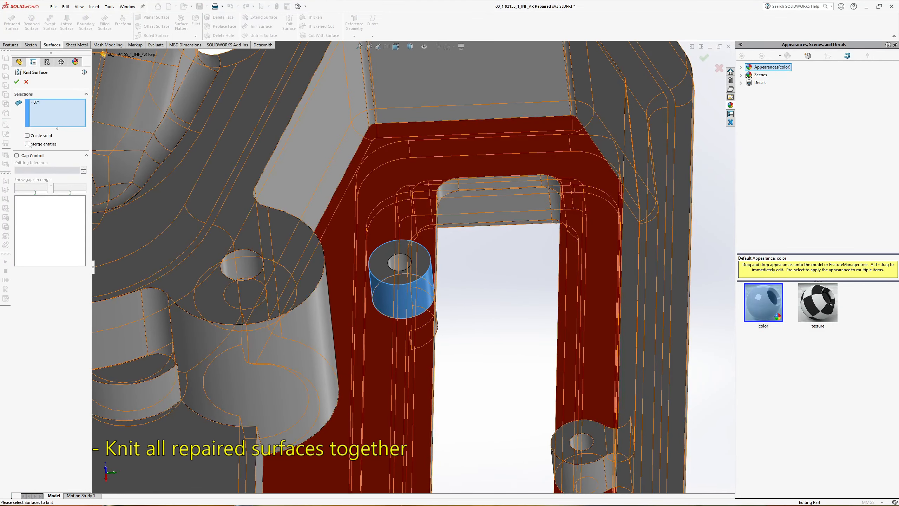
click(374, 351)
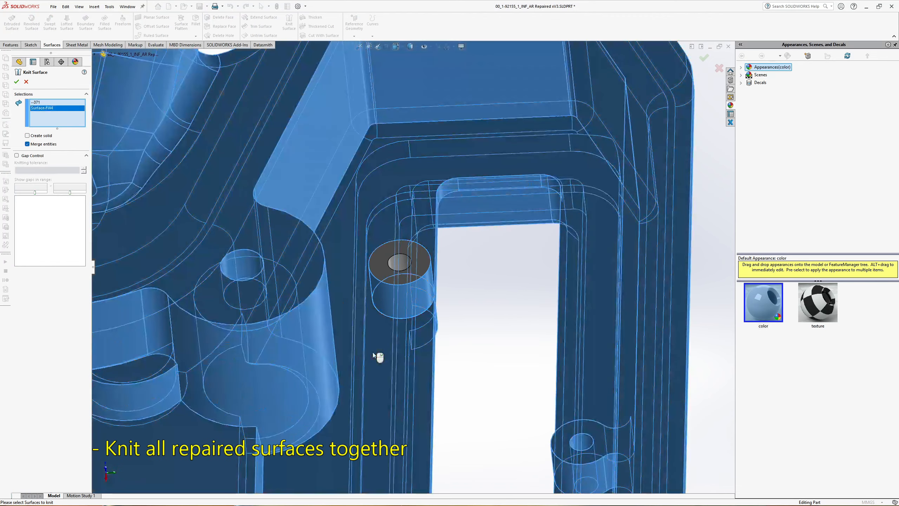
click(384, 271)
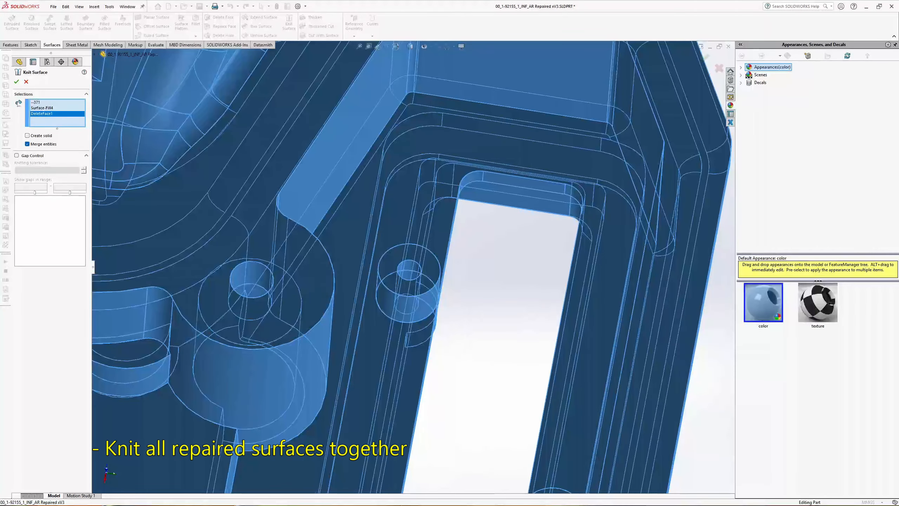
key(Return)
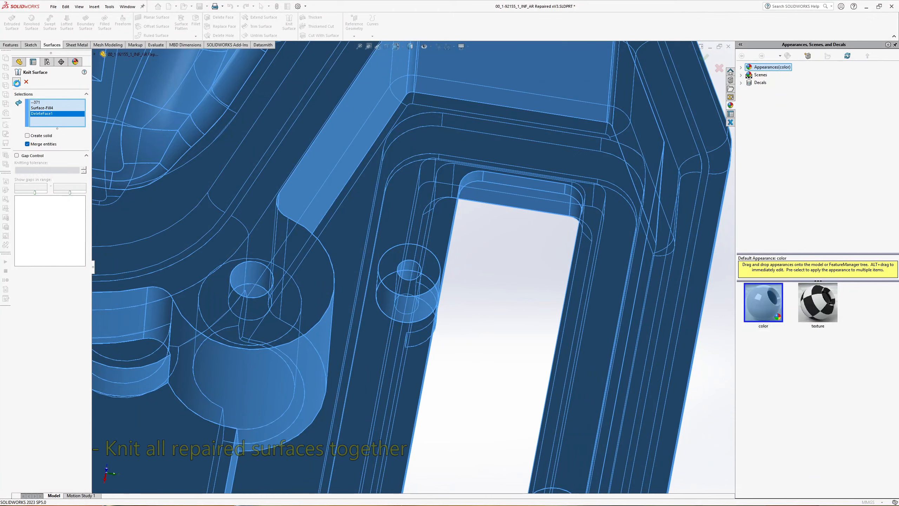
click(16, 83)
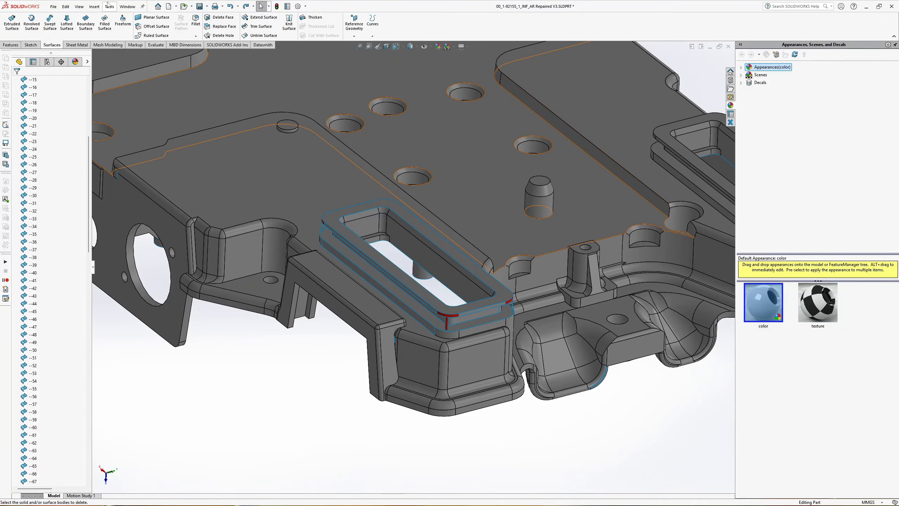
Start Delete Body and add the duplicate surface body beneath the red vertical strip at the slot rim's corner.
click(95, 7)
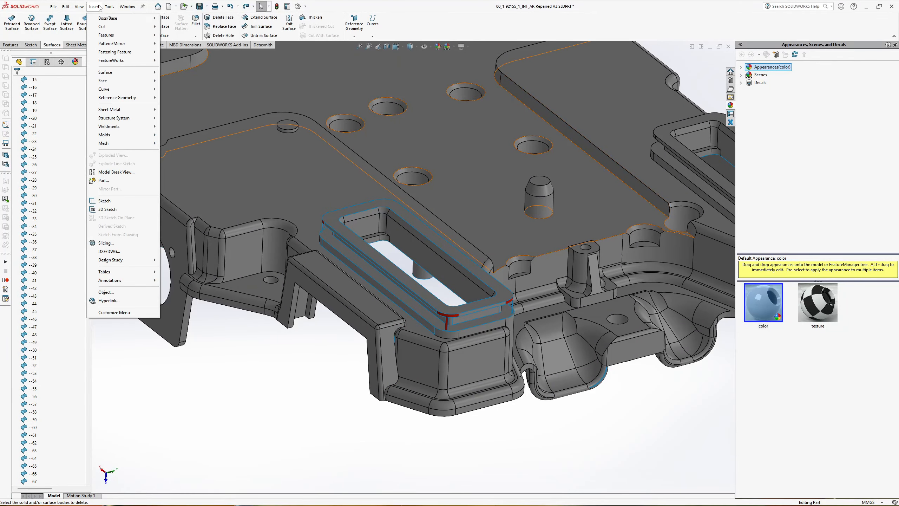
mouse_move(114, 34)
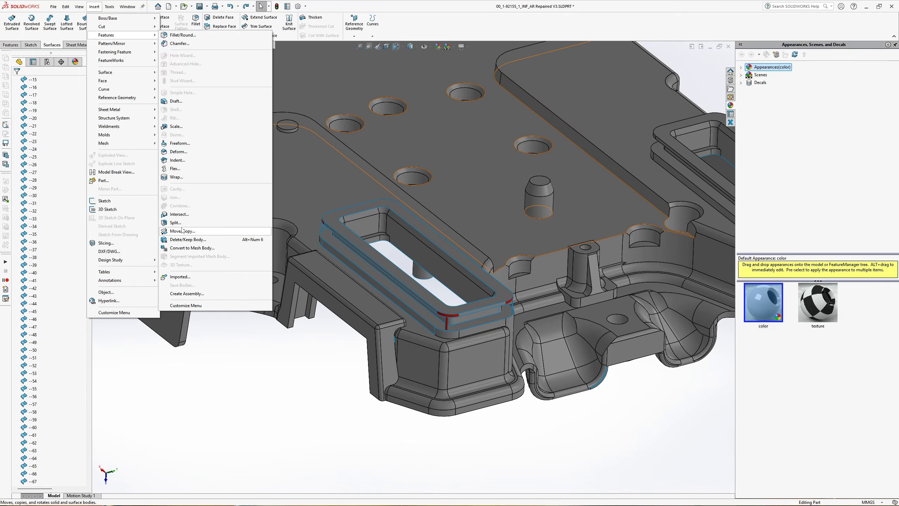
click(178, 240)
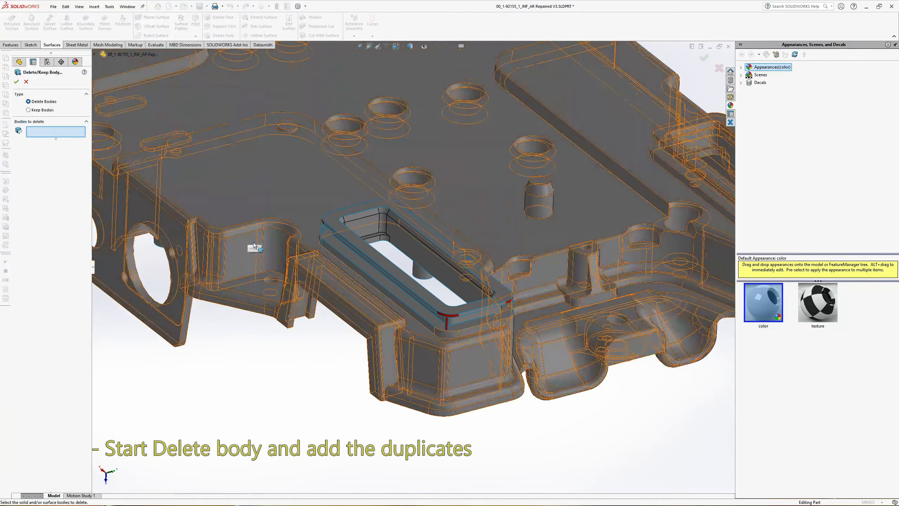
scroll(433, 315, down, 5)
mouse_move(446, 299)
middle_down()
mouse_move(489, 280)
mouse_move(442, 299)
middle_up()
scroll(442, 300, down, 5)
right_click(410, 261)
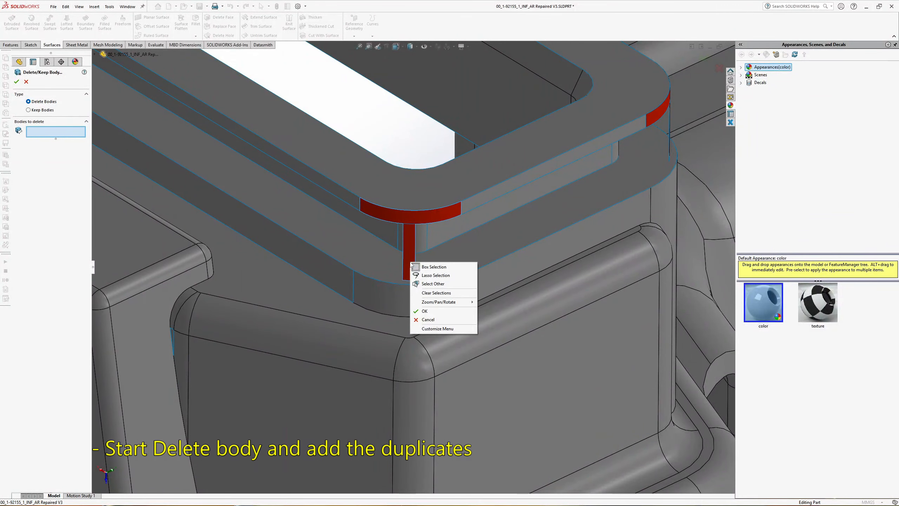
click(430, 286)
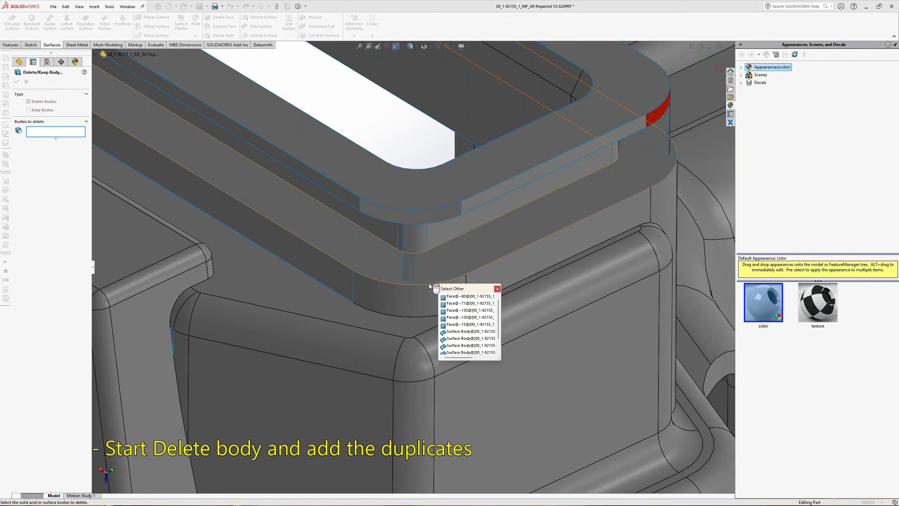
click(454, 338)
Add the duplicate strip bodies at the rim's other corners to the selection and delete all four bodies.
scroll(421, 319, up, 4)
scroll(419, 313, up, 3)
middle_drag(419, 313, 368, 281)
scroll(510, 227, down, 7)
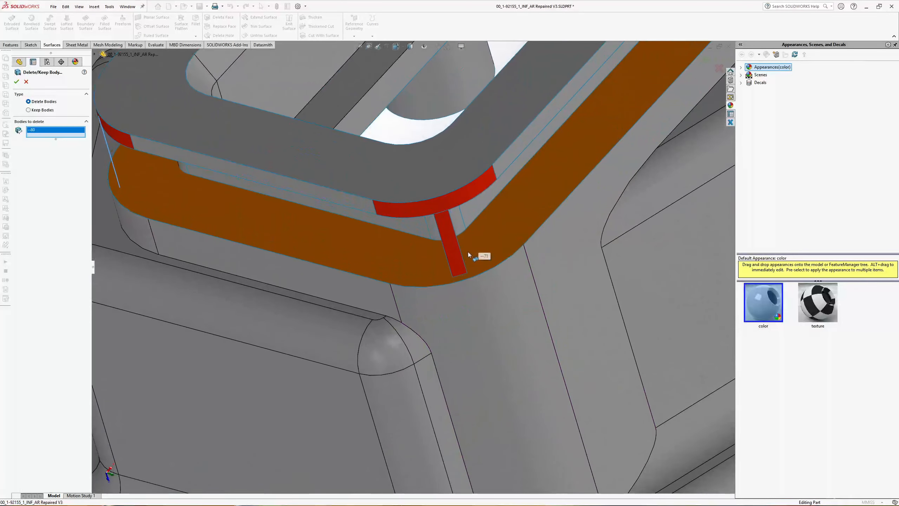
right_click(454, 262)
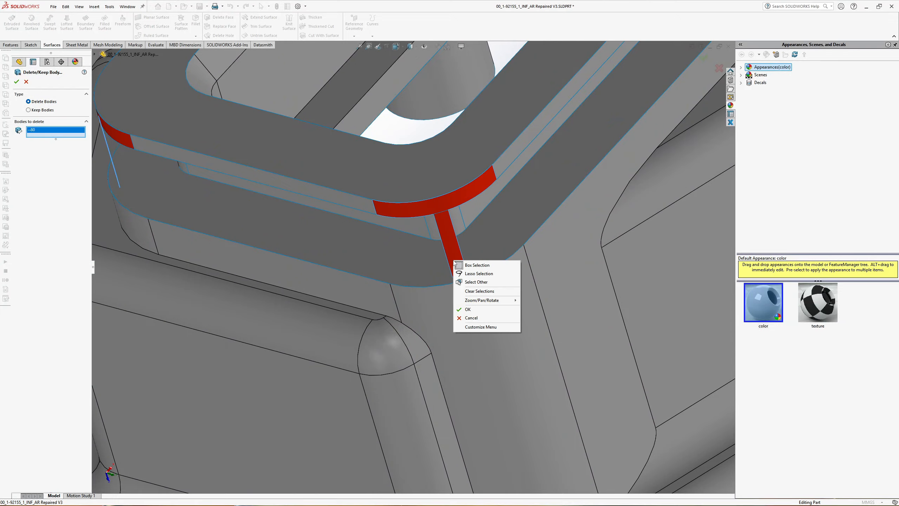
click(478, 284)
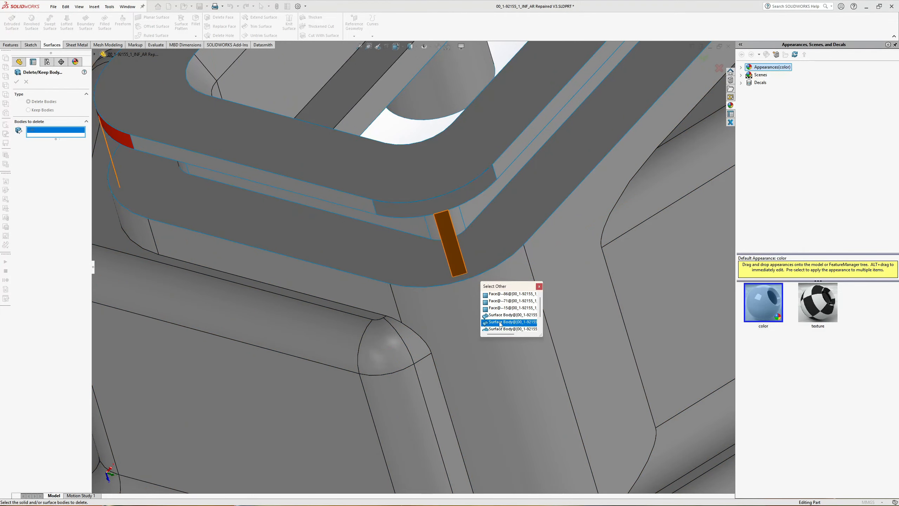
click(500, 322)
scroll(446, 299, up, 5)
middle_drag(431, 293, 556, 264)
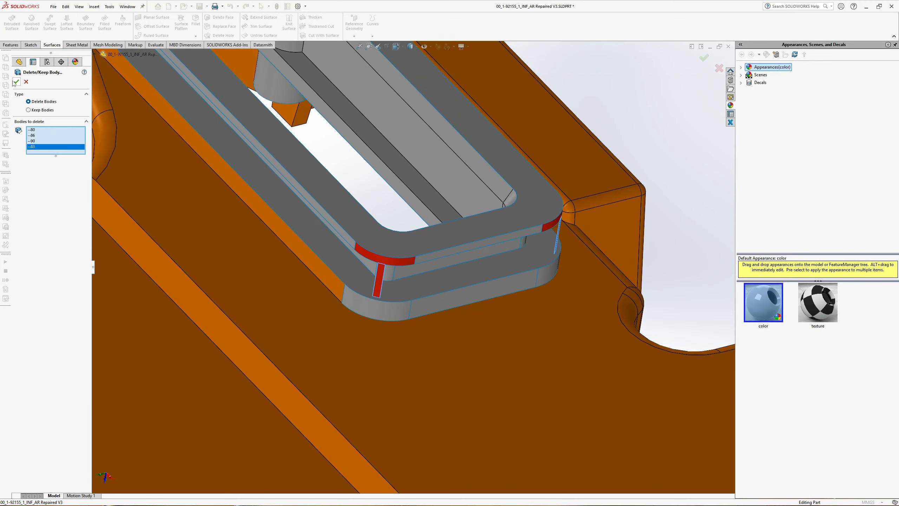
Examine the remaining red strips around the corners of the slot rim.
scroll(351, 279, up, 4)
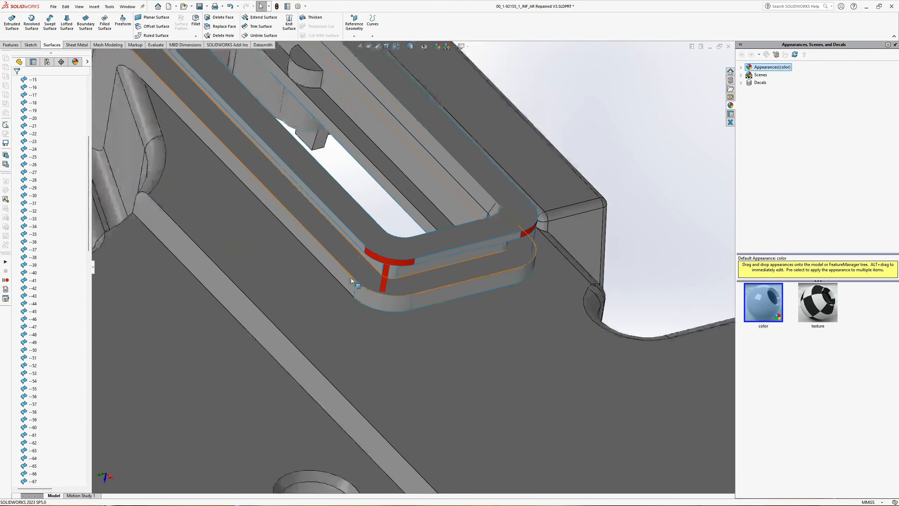
mouse_move(351, 278)
middle_down()
mouse_move(331, 274)
mouse_move(357, 267)
middle_up()
scroll(361, 266, down, 8)
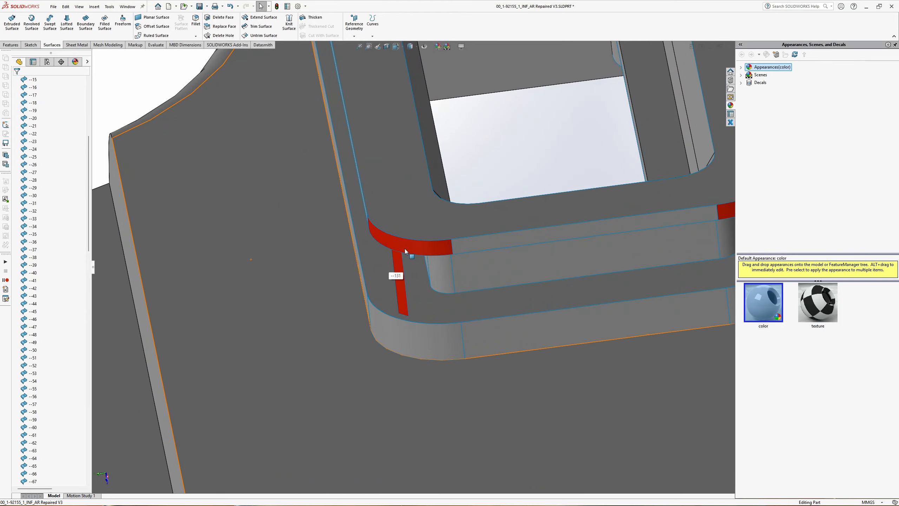
click(398, 273)
scroll(495, 262, up, 5)
mouse_move(576, 252)
middle_down()
mouse_move(553, 184)
mouse_move(578, 246)
middle_up()
key(Escape)
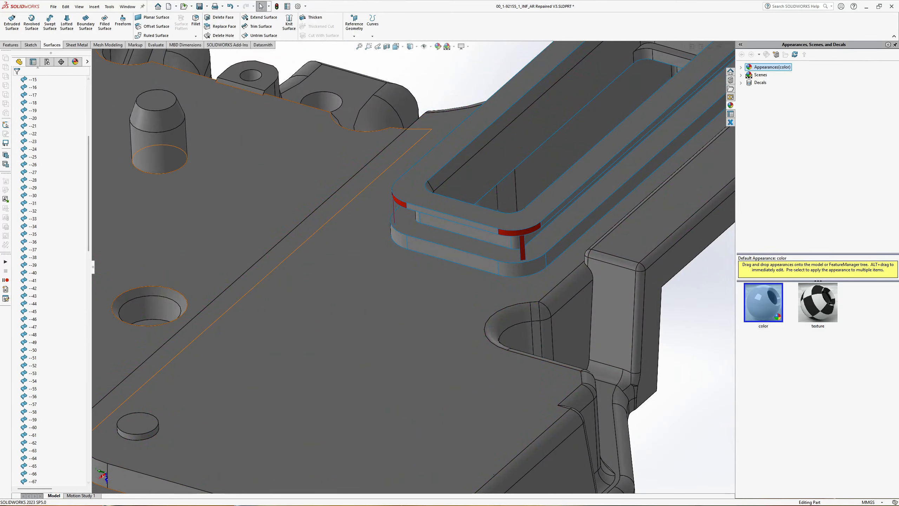
Start a 3D sketch and draw a three-point arc between the upper corners of the vertical red strip, where it meets the curved band.
click(30, 45)
click(10, 36)
click(29, 53)
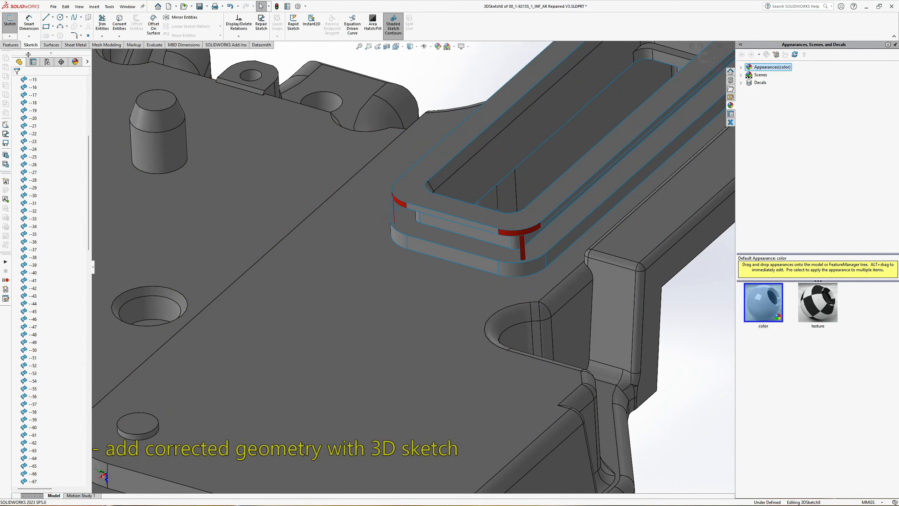
click(60, 27)
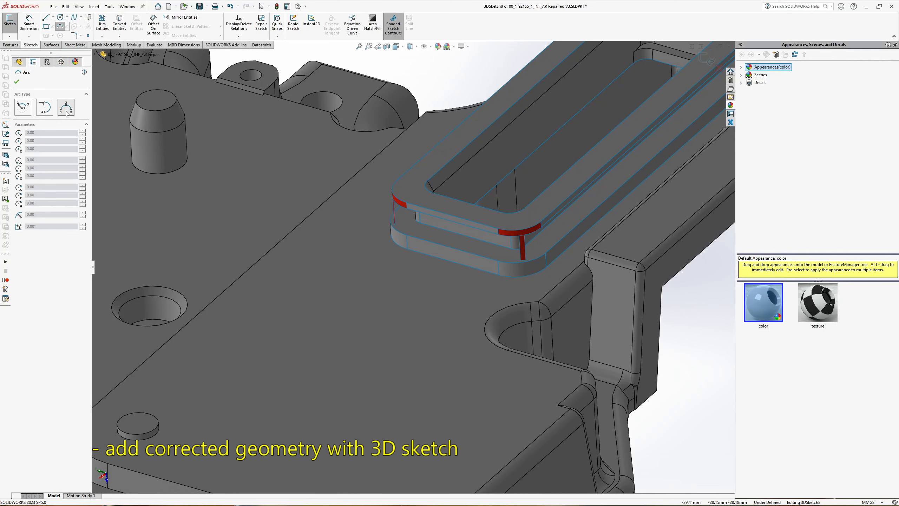
key(Escape)
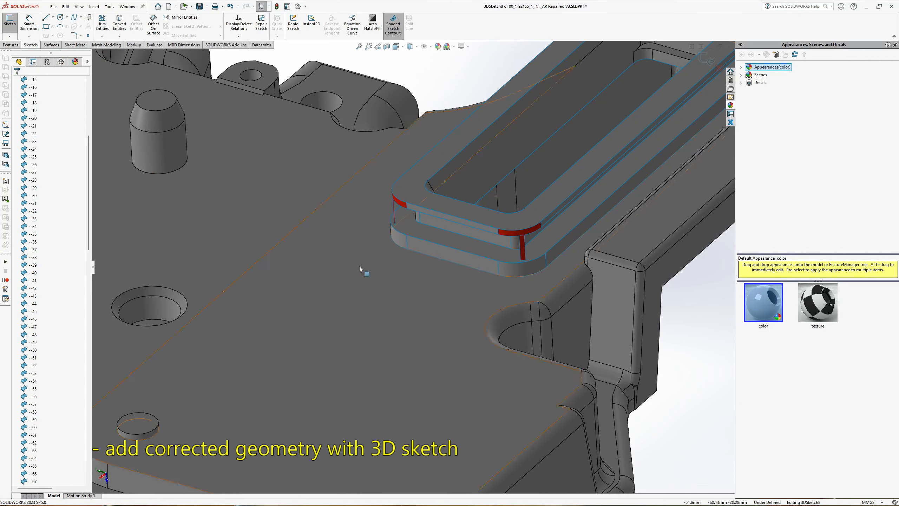
scroll(528, 245, down, 10)
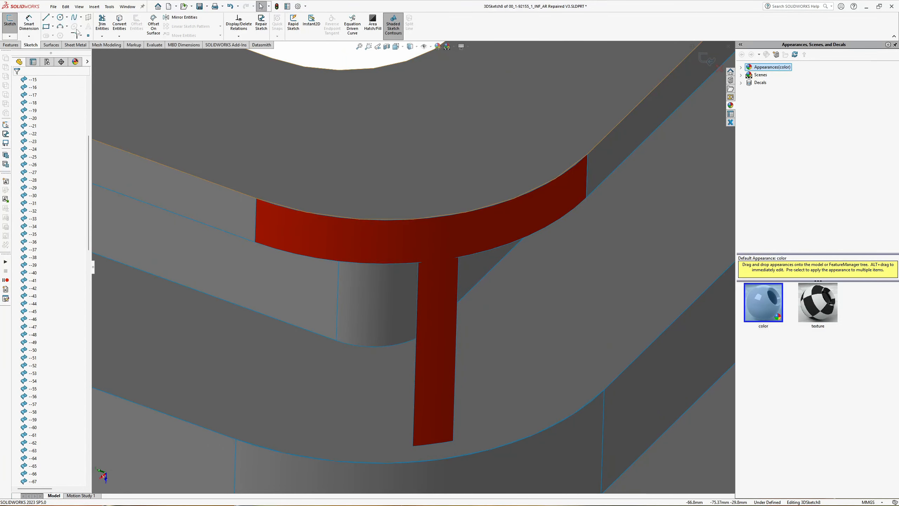
click(60, 27)
scroll(399, 245, down, 3)
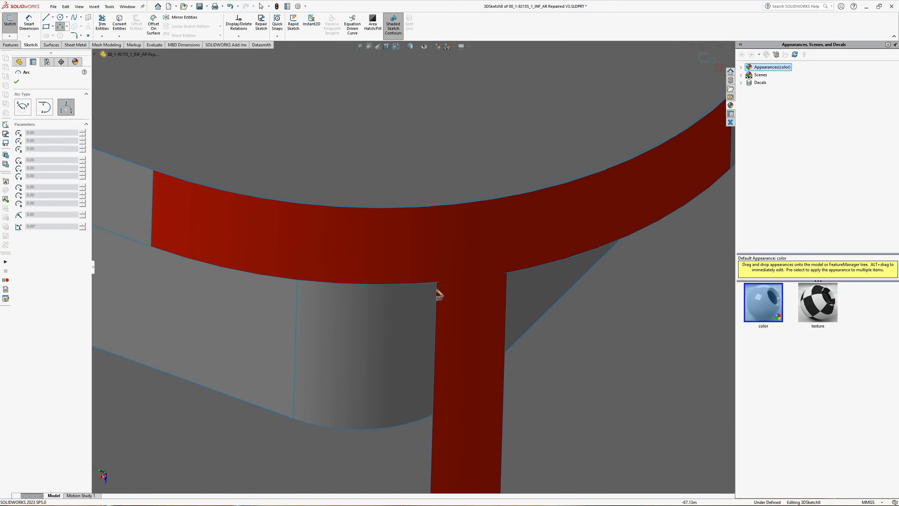
scroll(439, 296, down, 3)
click(449, 293)
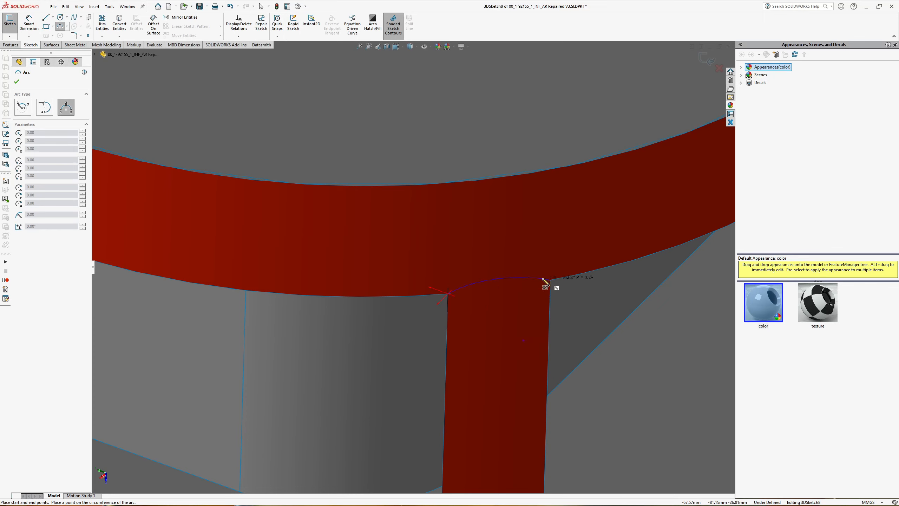
click(537, 292)
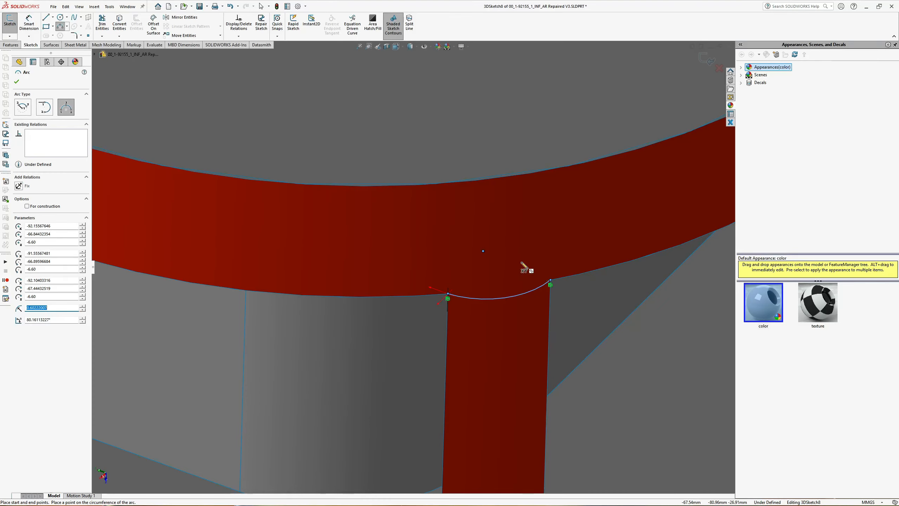
key(Escape)
Make the arc coradial with the lower edge of the curved red band and exit the 3D sketch.
middle_drag(511, 262, 395, 389)
click(392, 383)
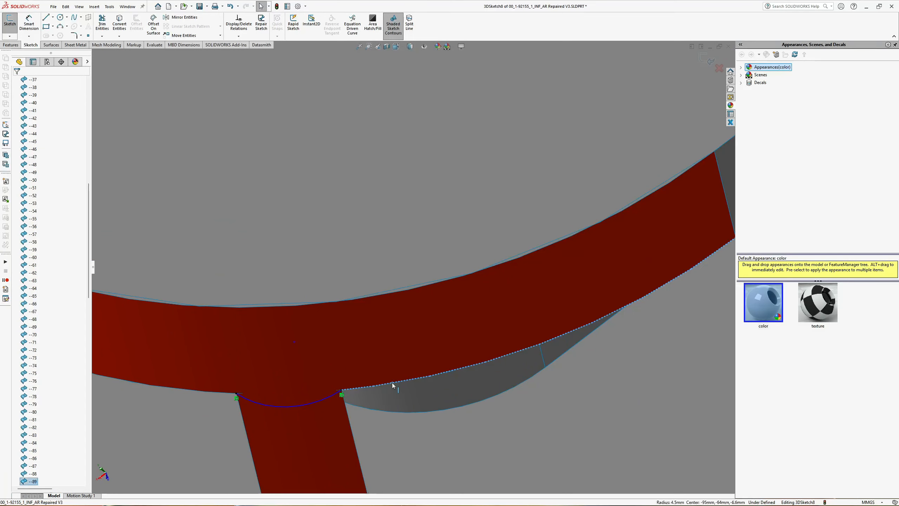
ctrl+click(302, 404)
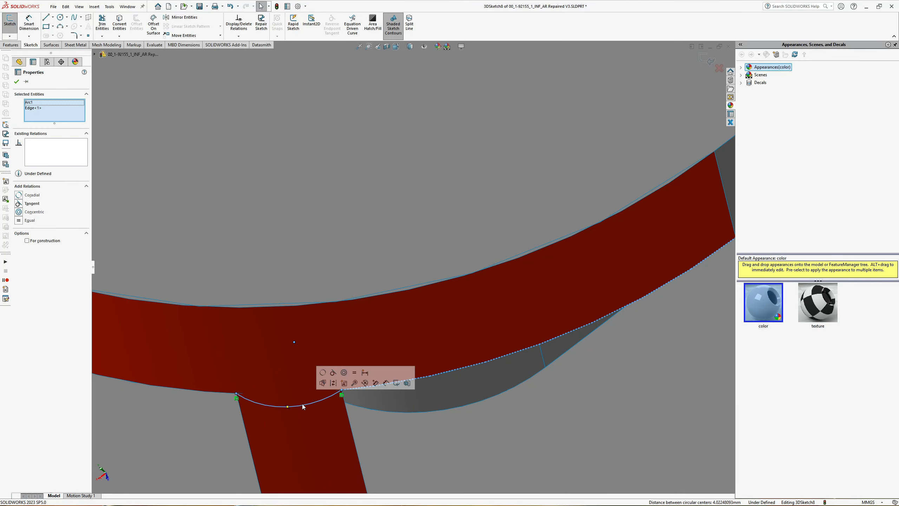
click(320, 382)
scroll(281, 353, up, 8)
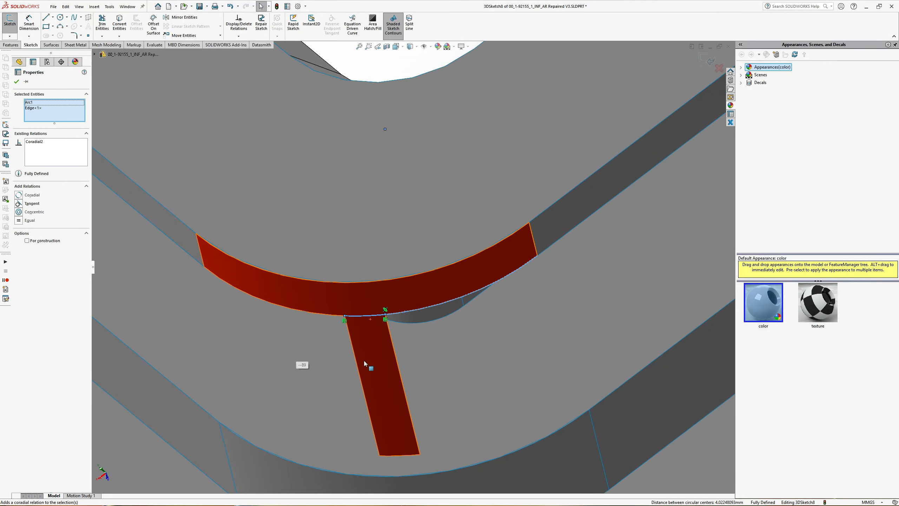
click(418, 132)
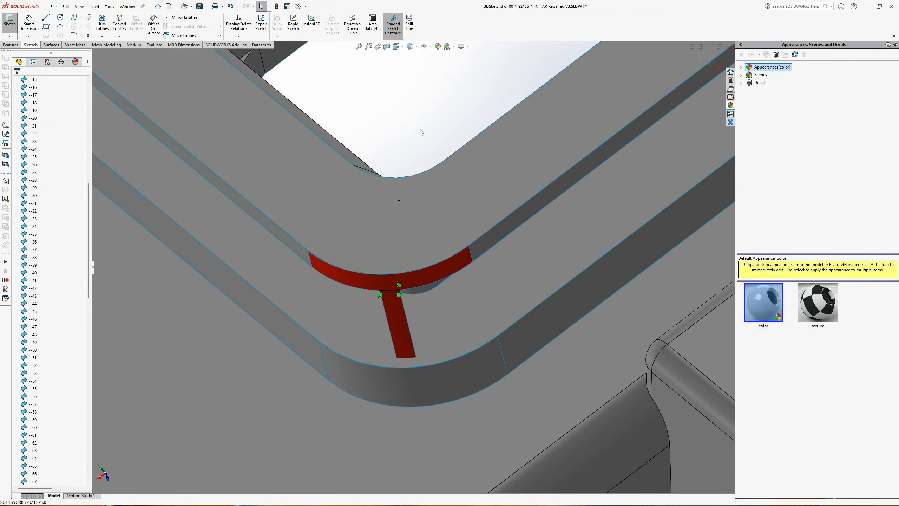
click(706, 58)
Trim the red T-shaped surface with the 3D sketch, keeping only the curved band along the rim corner.
click(51, 45)
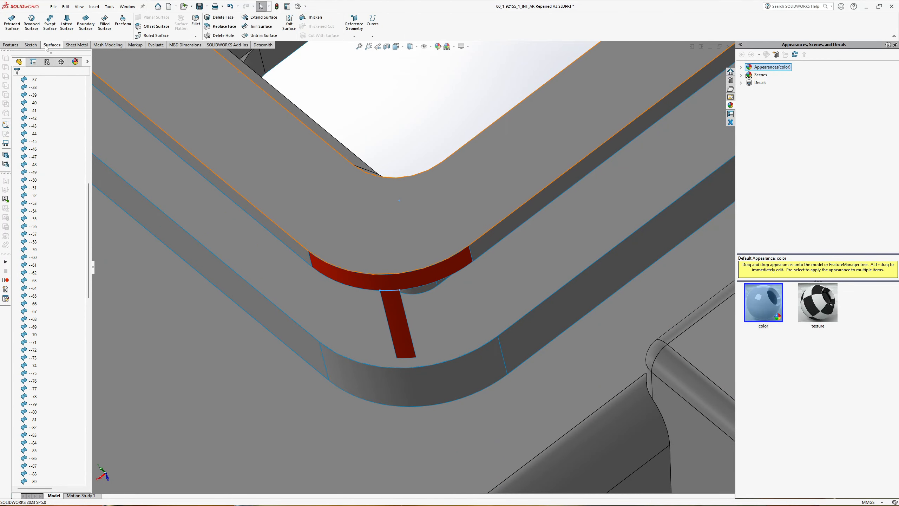
click(259, 27)
middle_drag(381, 244, 379, 263)
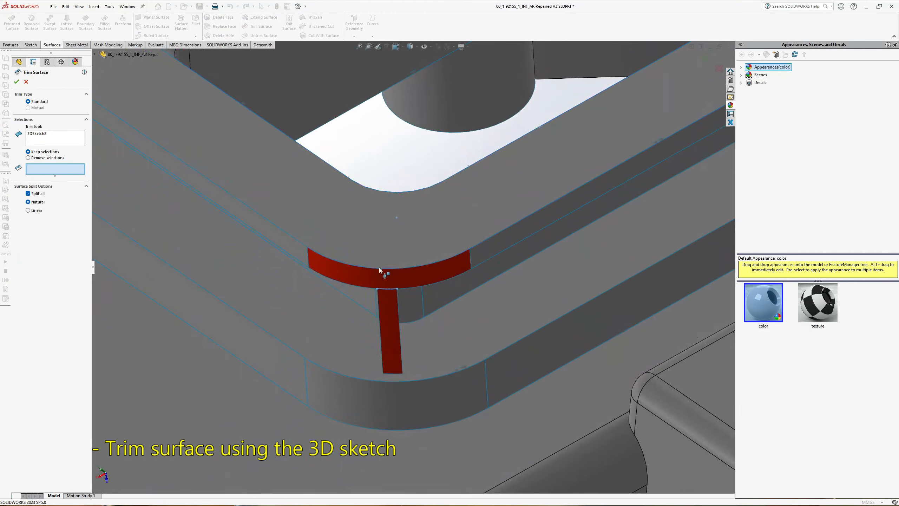
scroll(380, 289, down, 3)
click(395, 271)
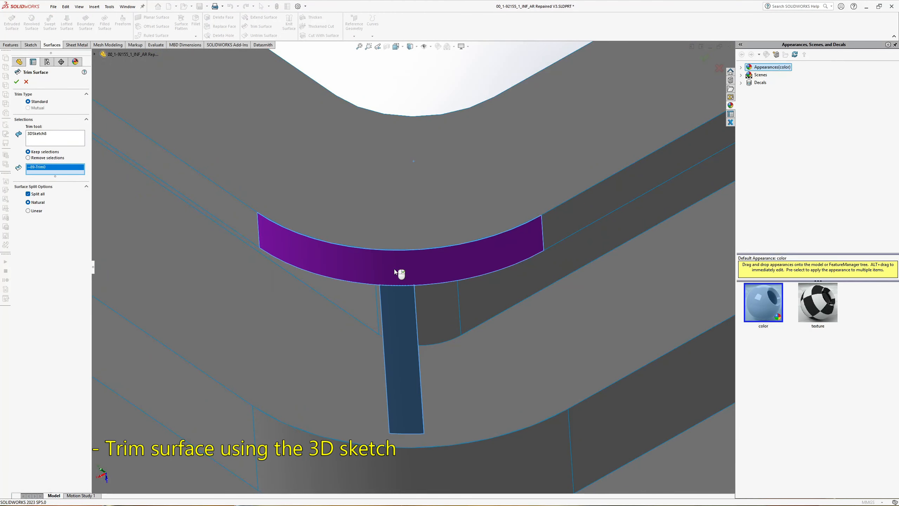
click(16, 82)
middle_drag(365, 249, 204, 232)
scroll(359, 234, up, 6)
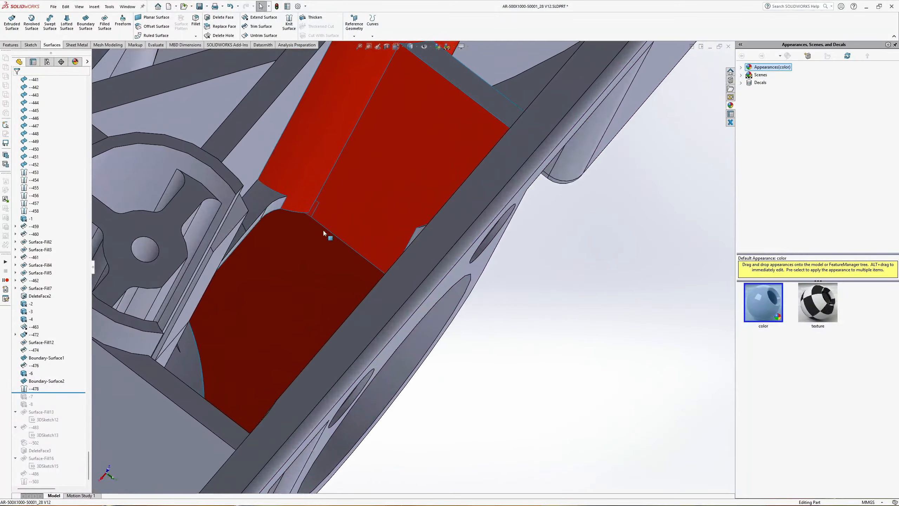
Examine the red surfaces where the boss, rib and floor face meet in the pocket.
middle_drag(323, 231, 298, 233)
click(297, 234)
scroll(300, 216, down, 3)
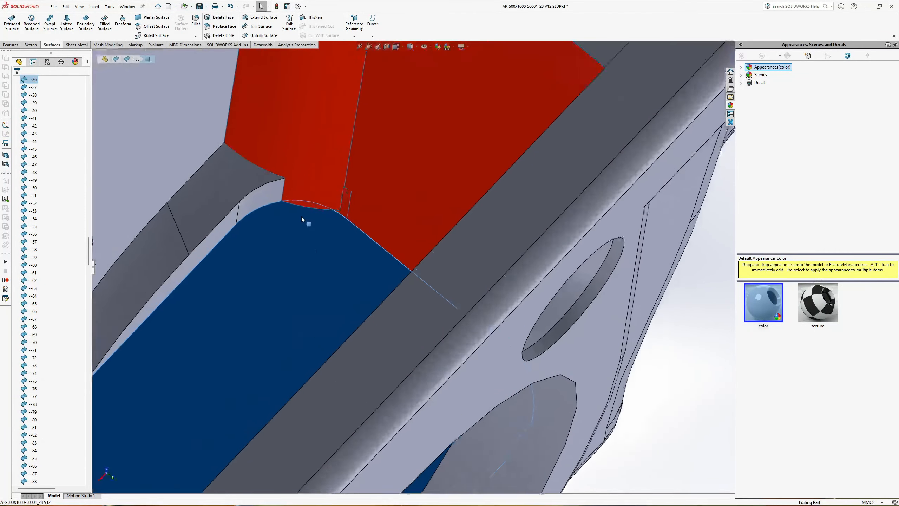
scroll(301, 219, down, 2)
click(377, 199)
scroll(380, 243, up, 4)
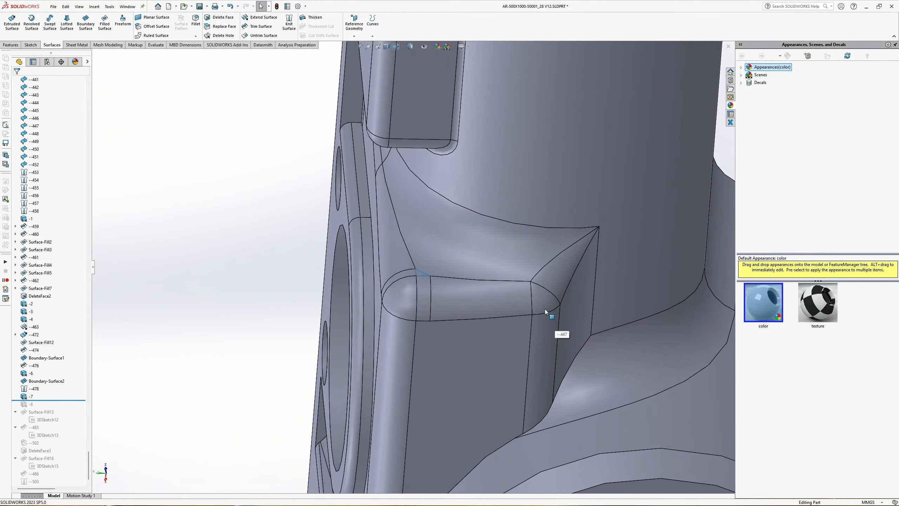
Color the rear surfaces around the pocket corner light green with RGB 128, 255, 128.
click(545, 309)
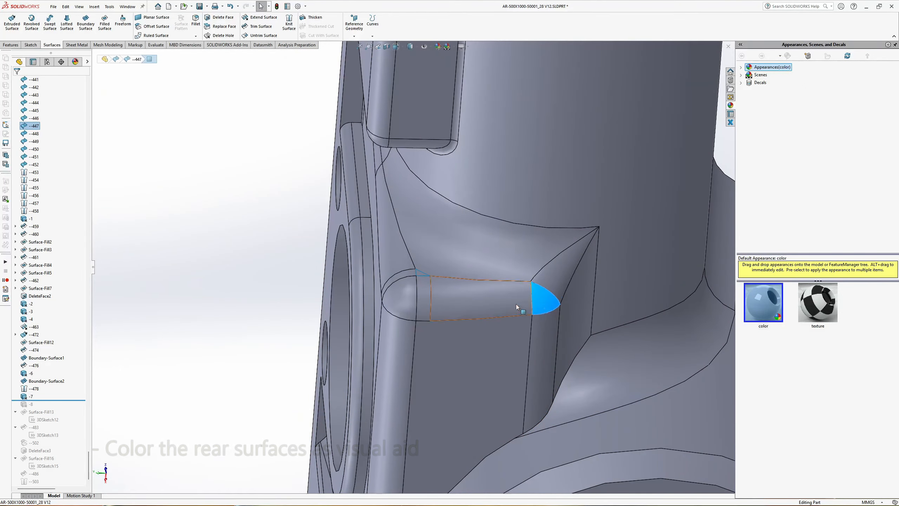
ctrl+click(512, 336)
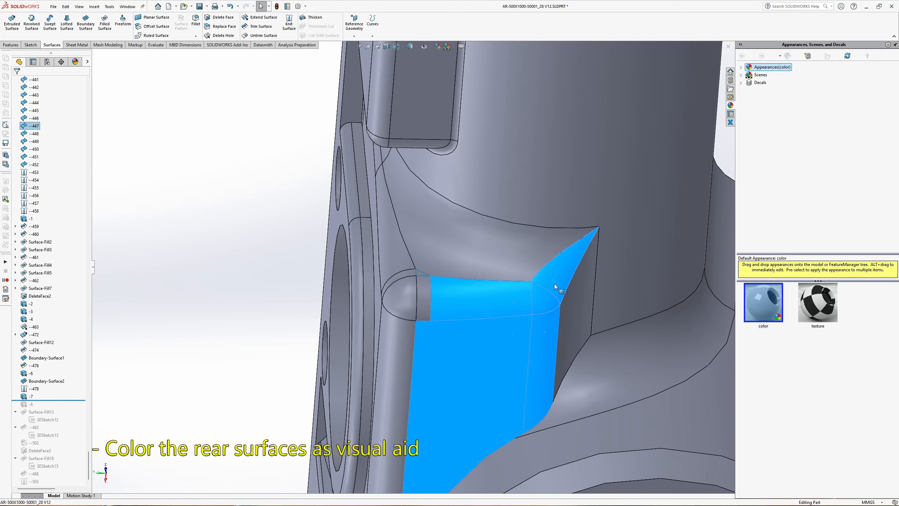
ctrl+click(572, 316)
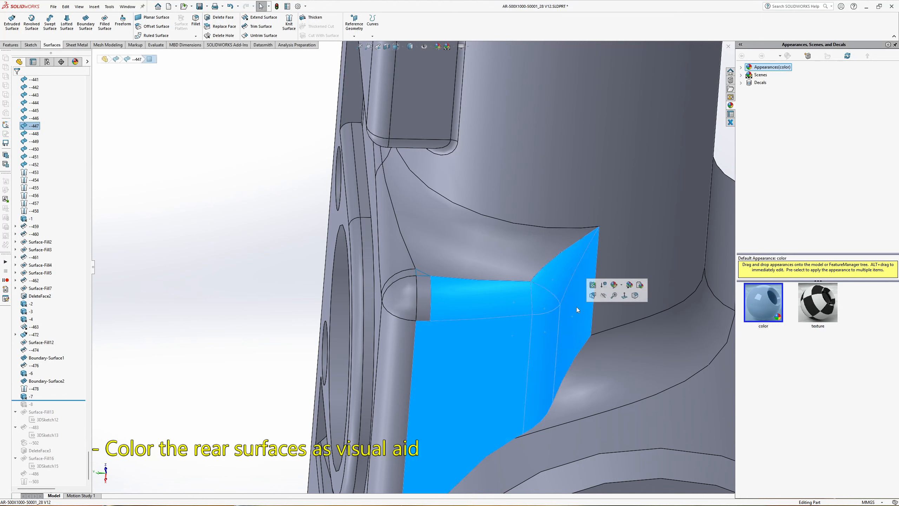
click(623, 287)
click(623, 304)
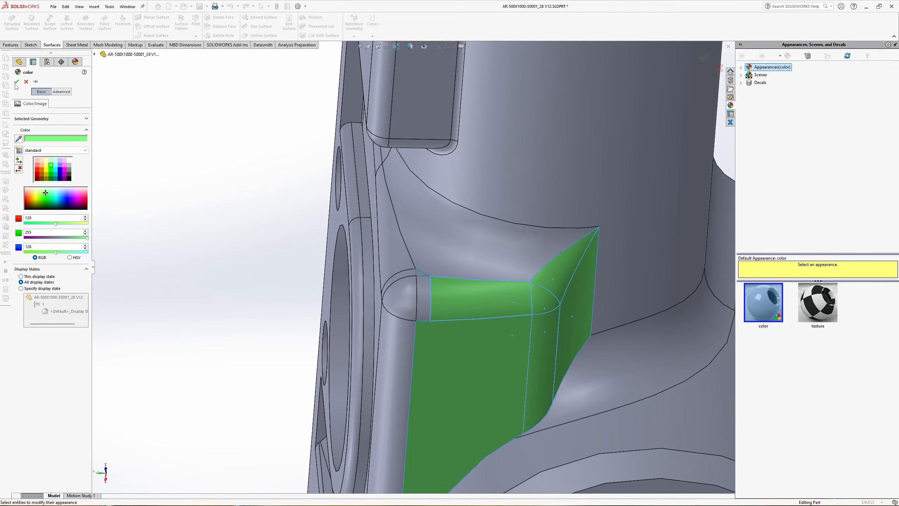
key(Return)
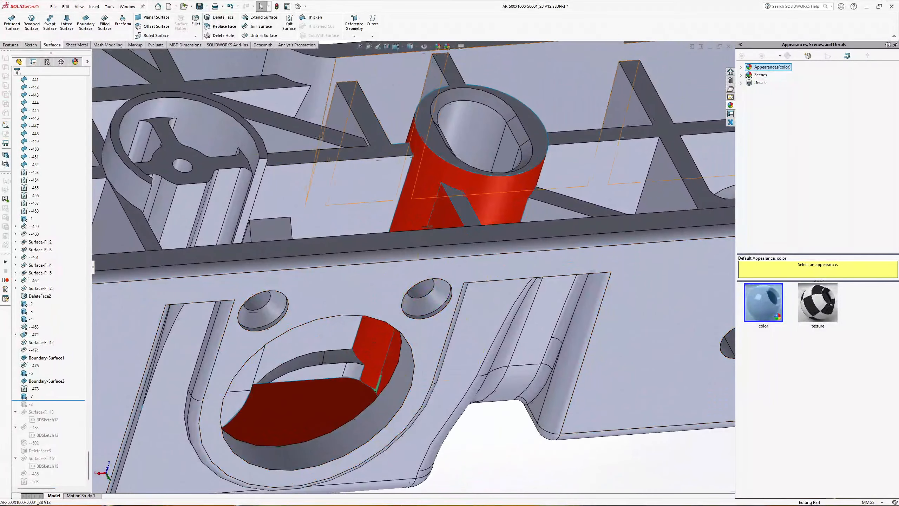
Apply a planar Section View based on the Front Plane, offset about 513 mm, cutting through the red boss and rib.
click(386, 46)
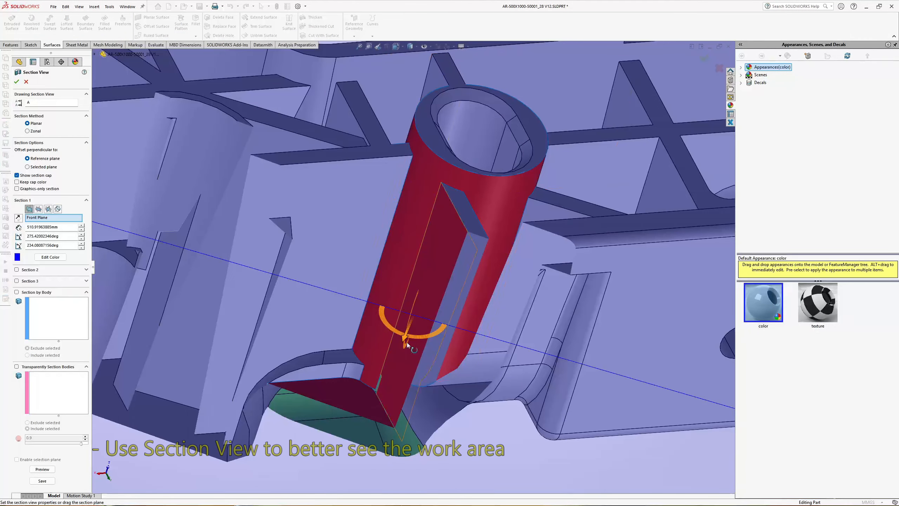
drag(398, 341, 389, 351)
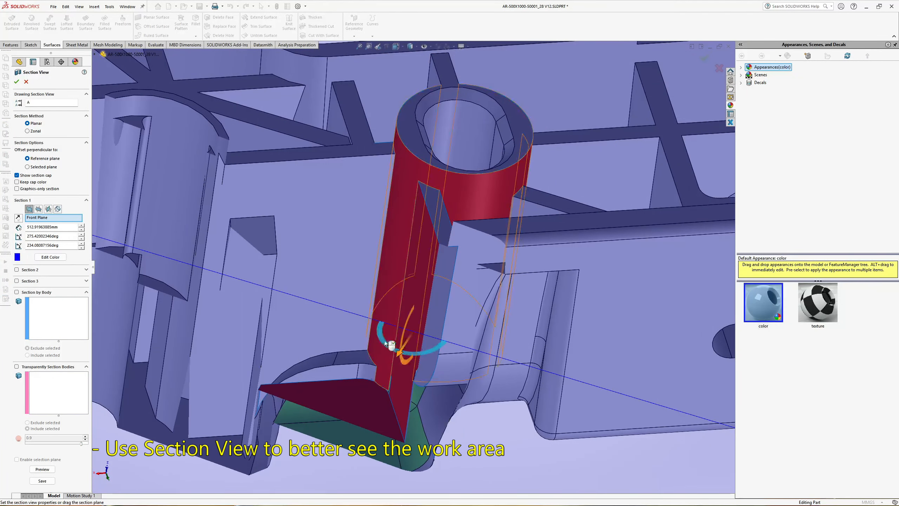
click(16, 82)
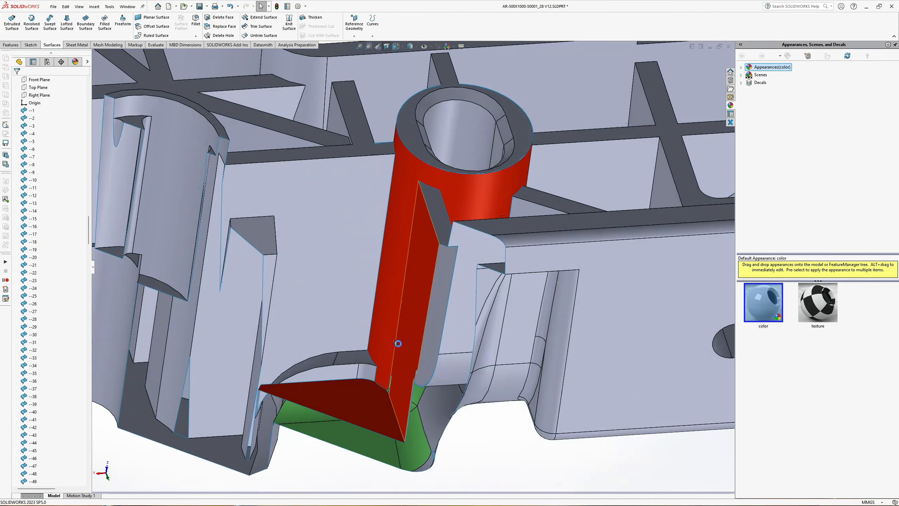
Hide the red floor surface and the red cylindrical boss surface that cover the repair area.
middle_drag(404, 341, 423, 385)
scroll(379, 396, down, 2)
scroll(424, 374, up, 1)
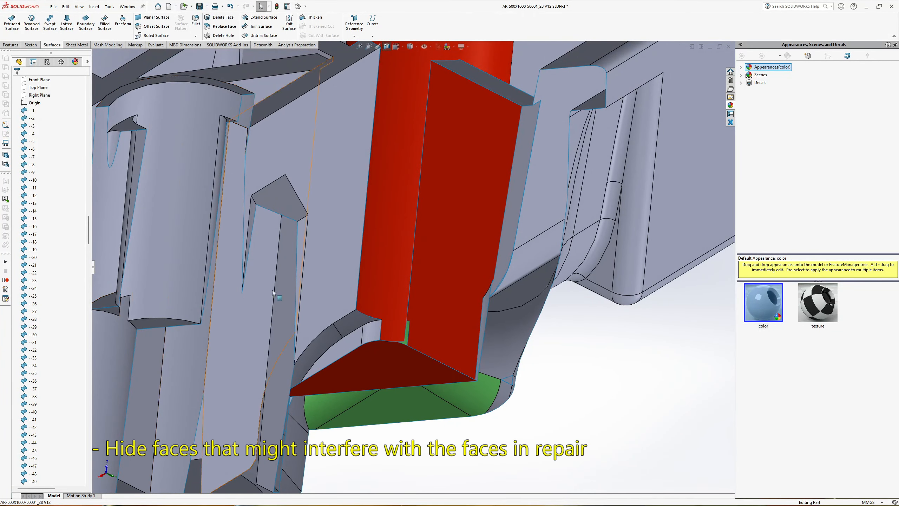
click(385, 364)
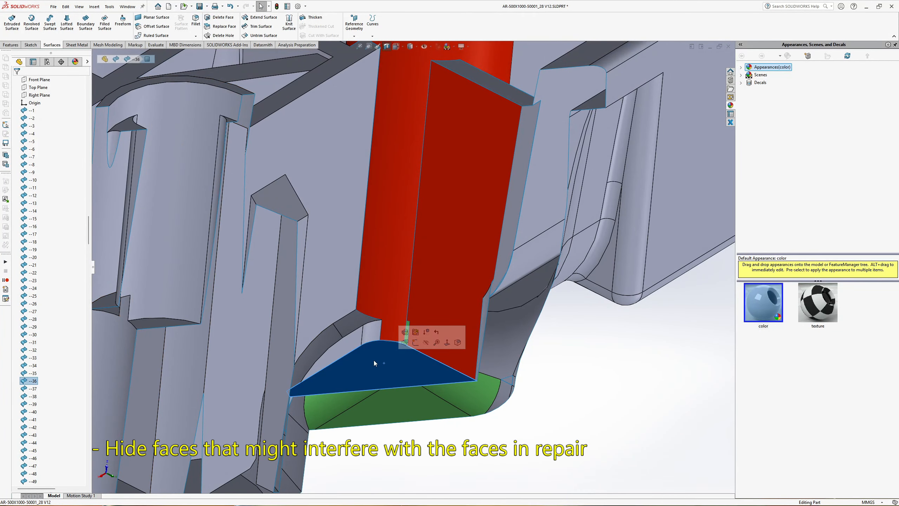
ctrl+click(393, 275)
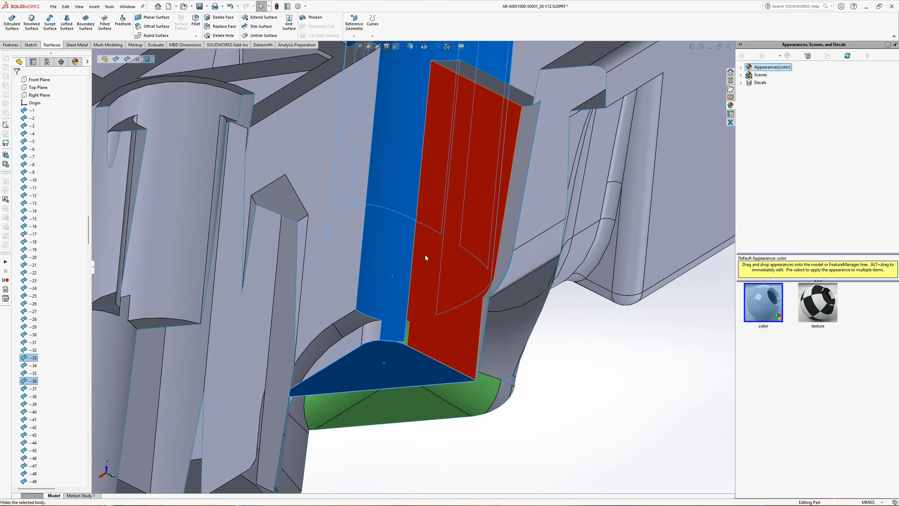
Delete the thin phantom surface body at the corner between the green faces and the red rib face.
scroll(399, 351, down, 3)
middle_drag(399, 339, 383, 337)
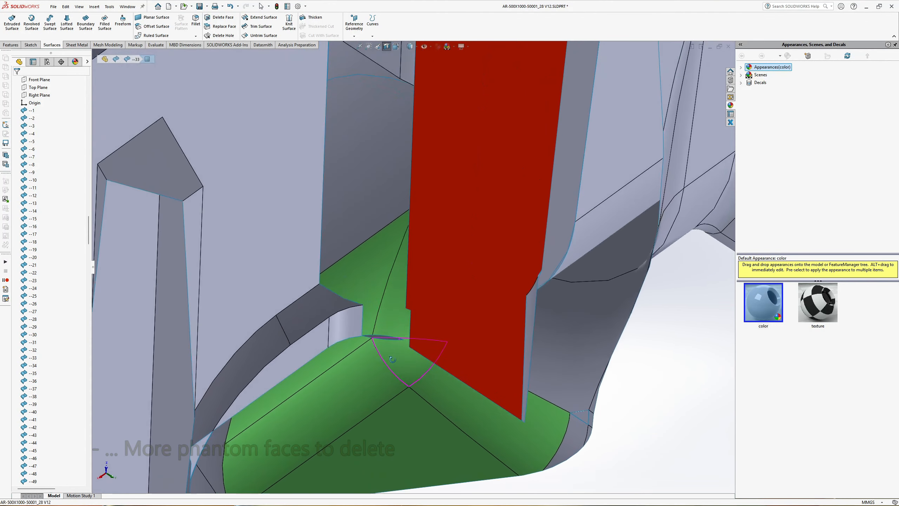
scroll(380, 335, down, 2)
scroll(380, 336, down, 1)
click(384, 328)
key(Delete)
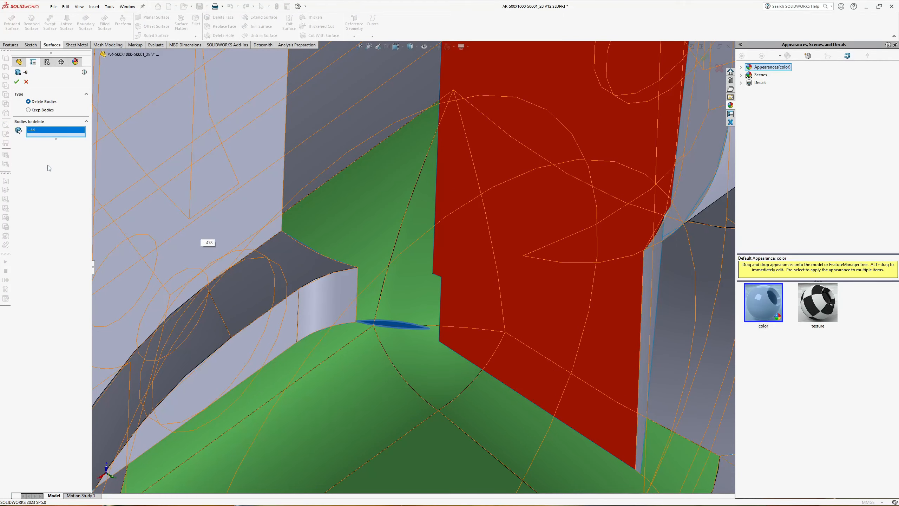
click(16, 81)
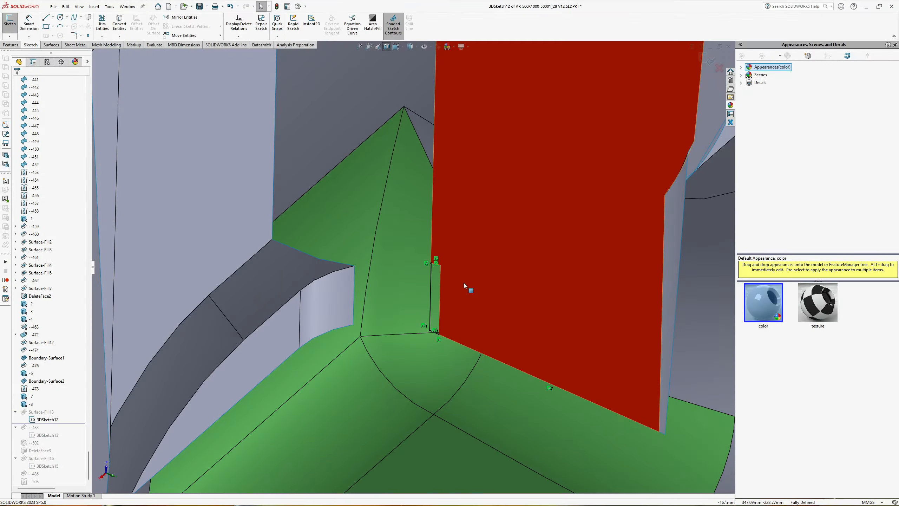
Fill the missing strip at the red rib face's lower corner from its edge and 3DSketch12, with Contact, Fix up boundary and Merge result.
scroll(456, 280, down, 3)
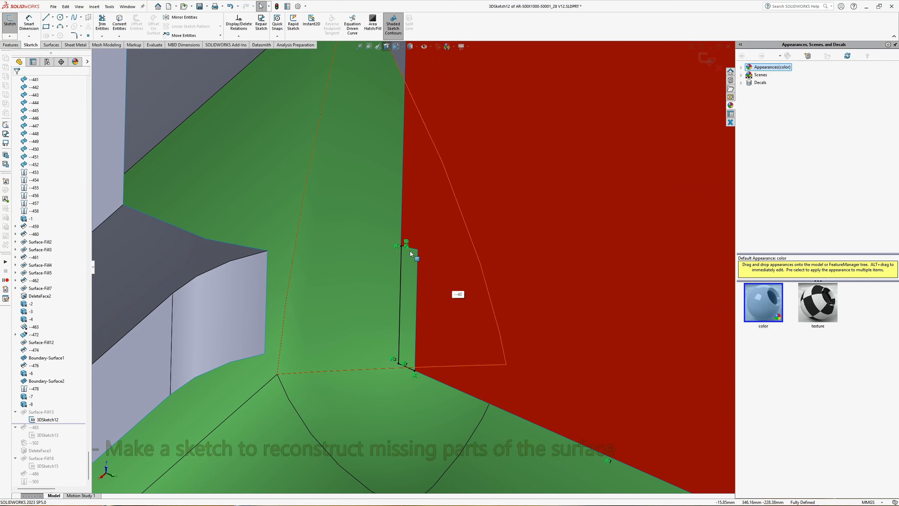
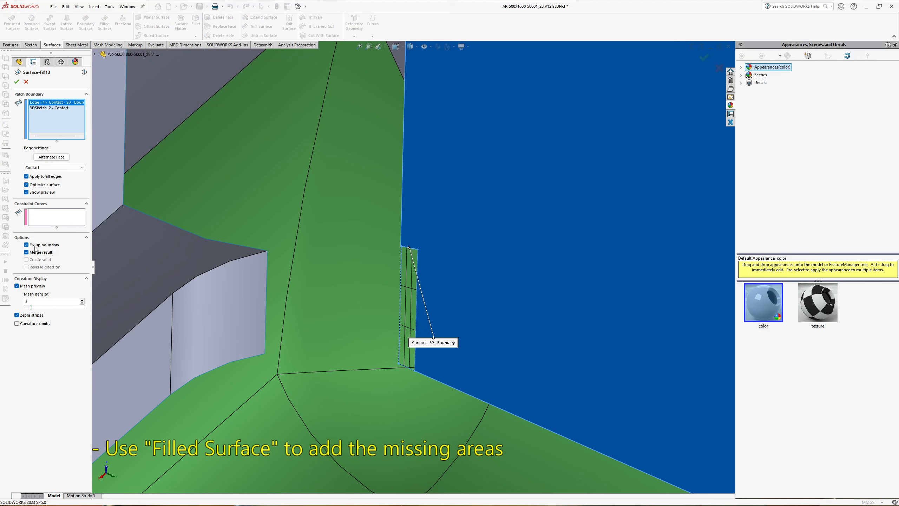
click(17, 82)
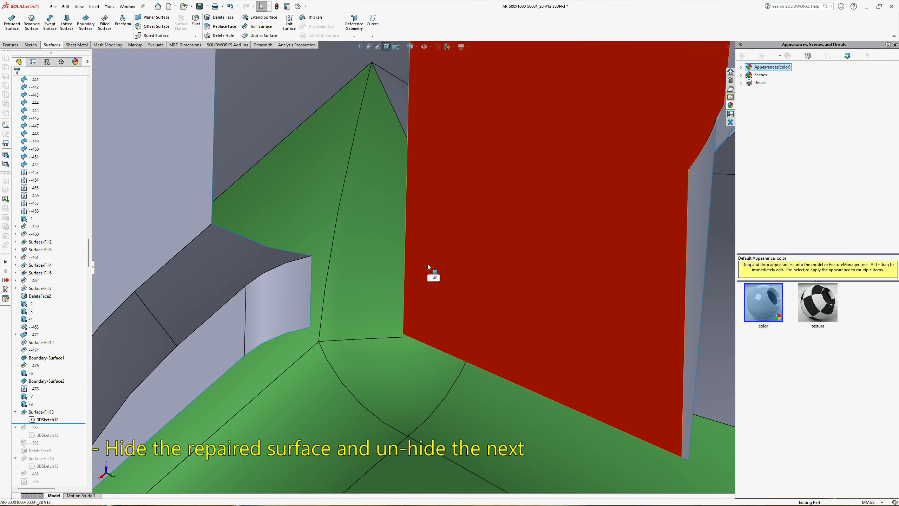
Hide the repaired red rib surface.
click(428, 265)
click(469, 243)
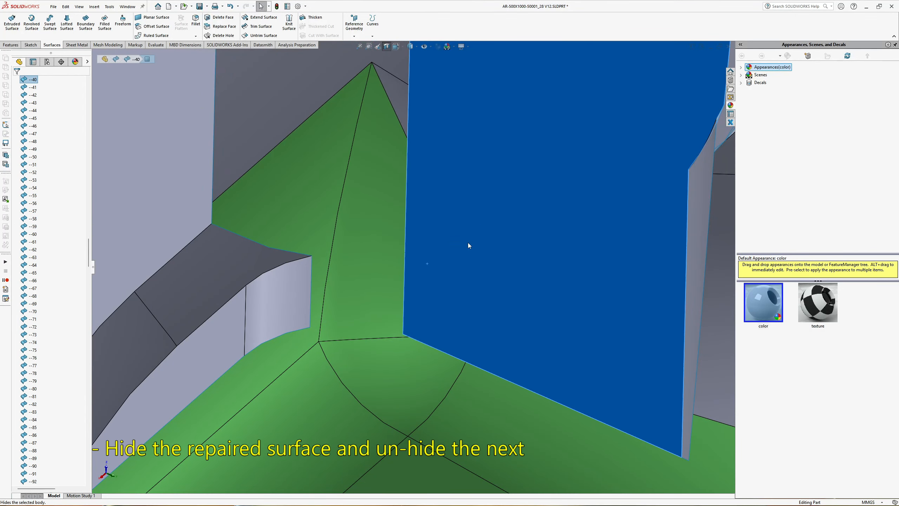
Unhide the cylindrical boss surface beside the green corner faces.
drag(89, 248, 91, 207)
scroll(67, 238, up, 20)
click(39, 250)
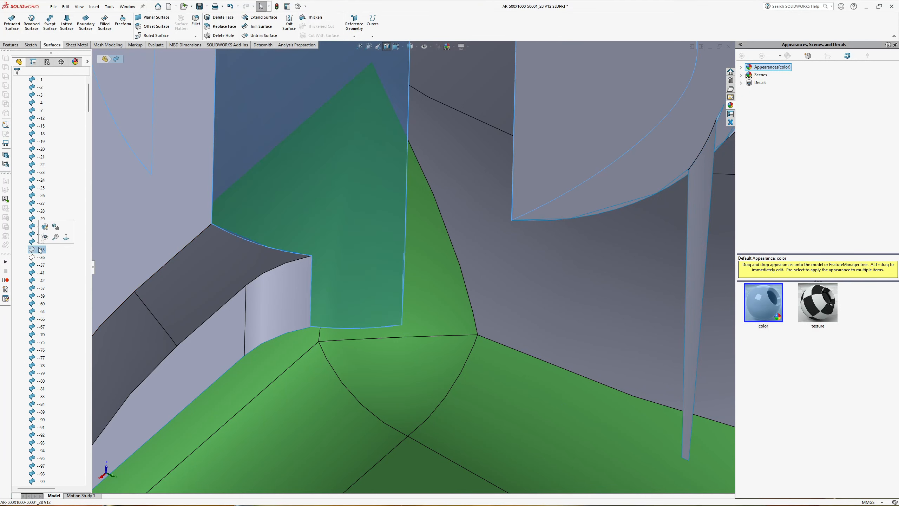
click(48, 238)
middle_drag(365, 282, 401, 258)
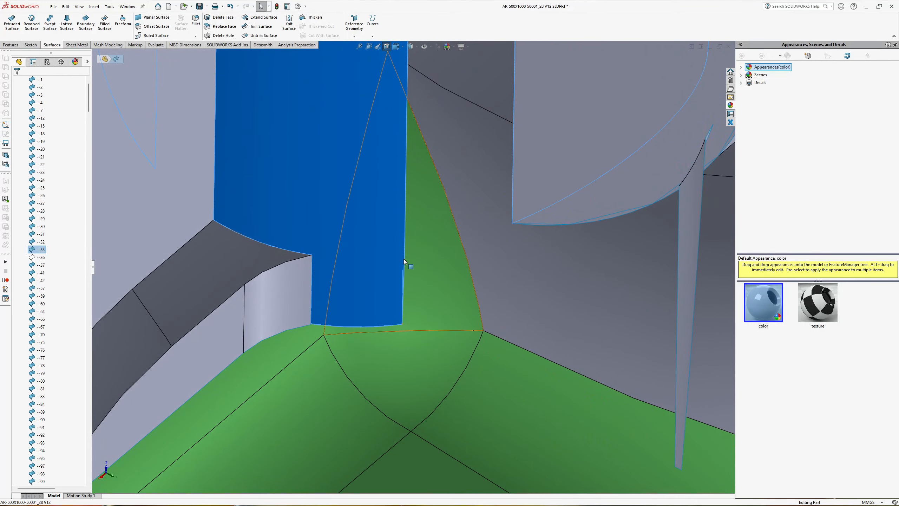
scroll(403, 259, down, 8)
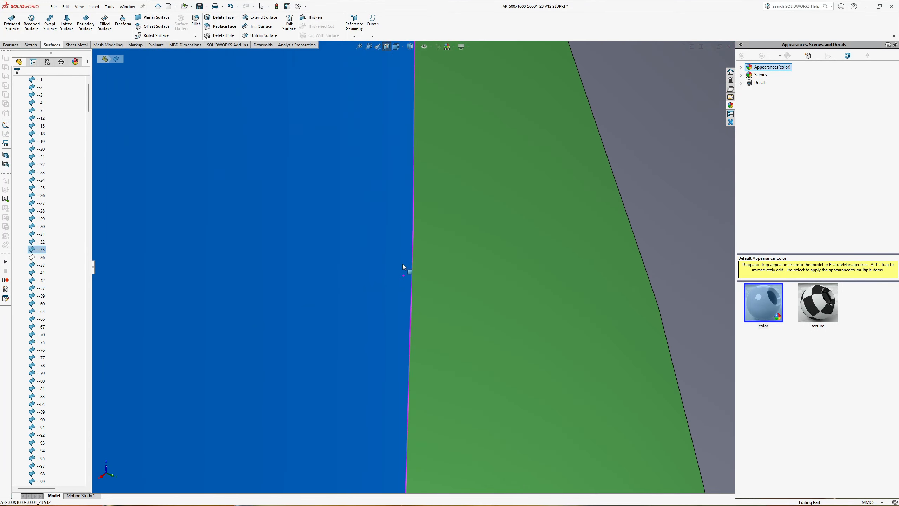
Create a 3D sketch with a curve across the red boss surface above its damaged lower area, for cutting that area off.
click(413, 242)
scroll(413, 247, up, 7)
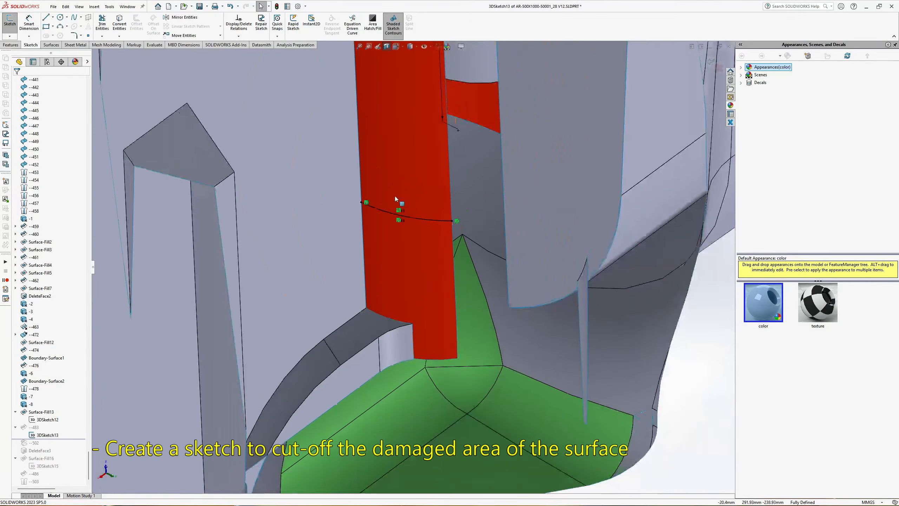
scroll(396, 198, up, 8)
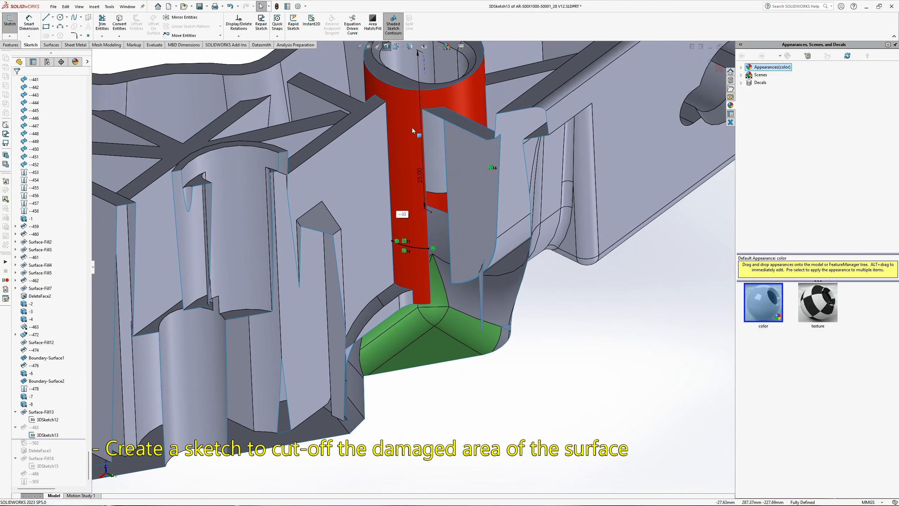
scroll(413, 131, down, 3)
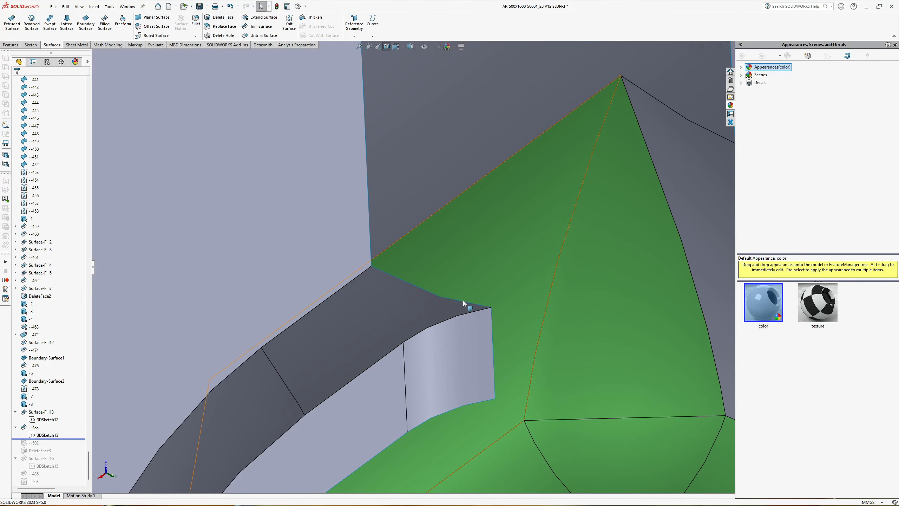
Fill the boss's missing lower area from 3DSketch15 and four edges, using Contact and Fix up boundary, with Tangent on the upper boss edge.
mouse_move(443, 317)
middle_down()
mouse_move(406, 344)
mouse_move(436, 307)
middle_up()
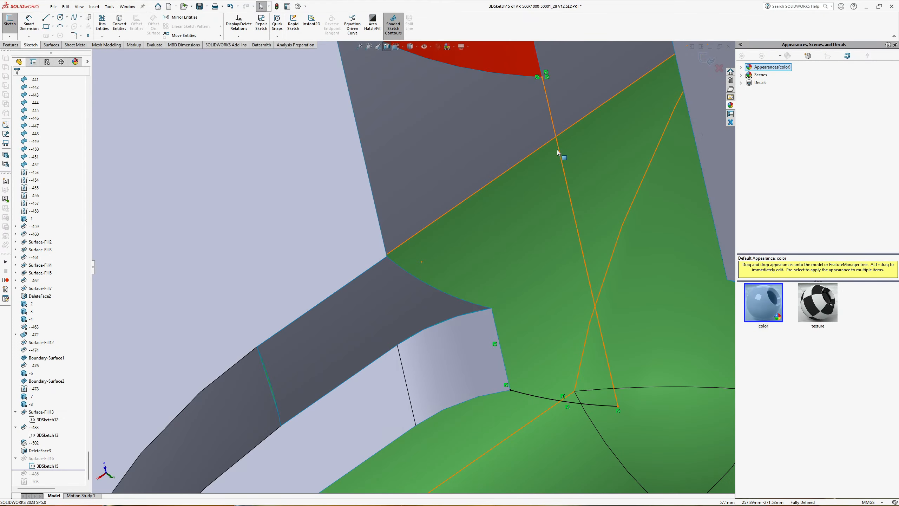
scroll(557, 150, up, 2)
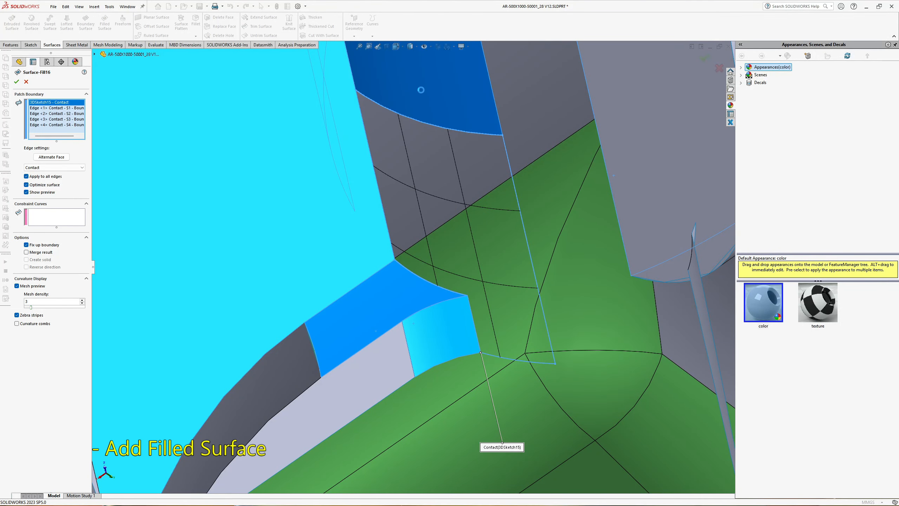
click(55, 126)
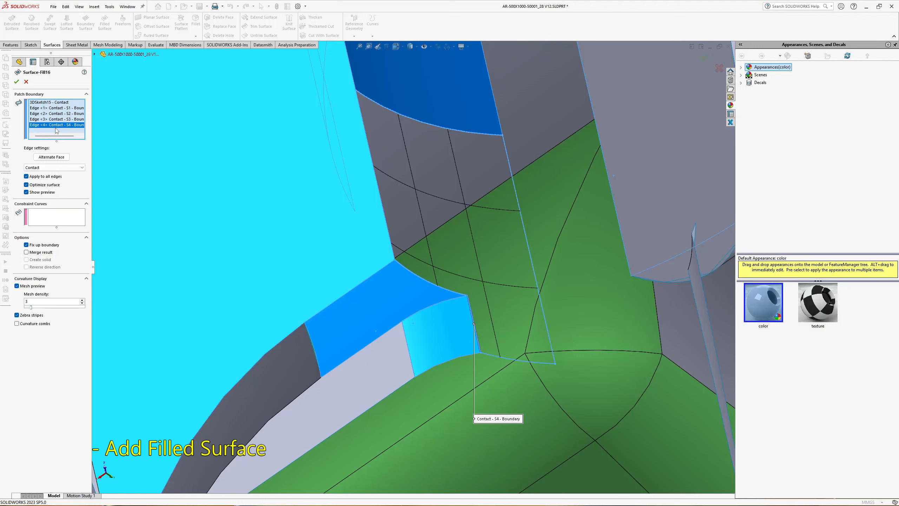
click(26, 176)
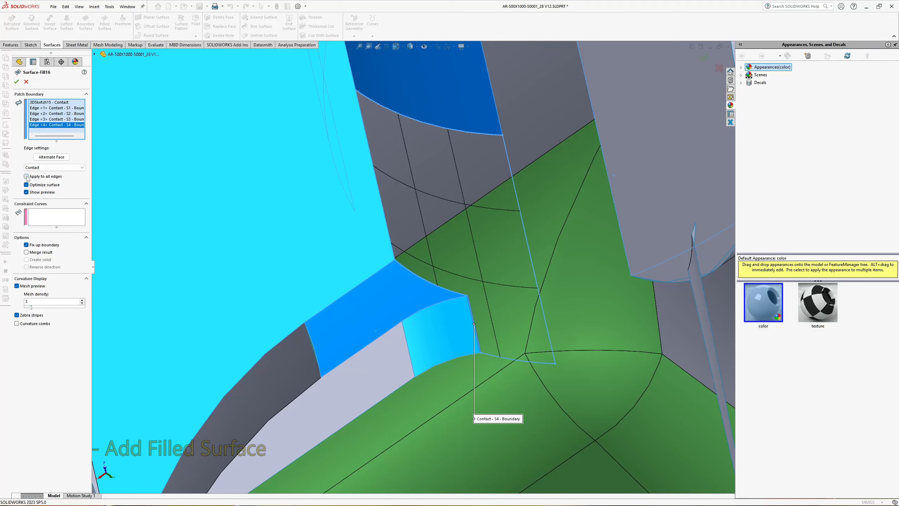
click(59, 108)
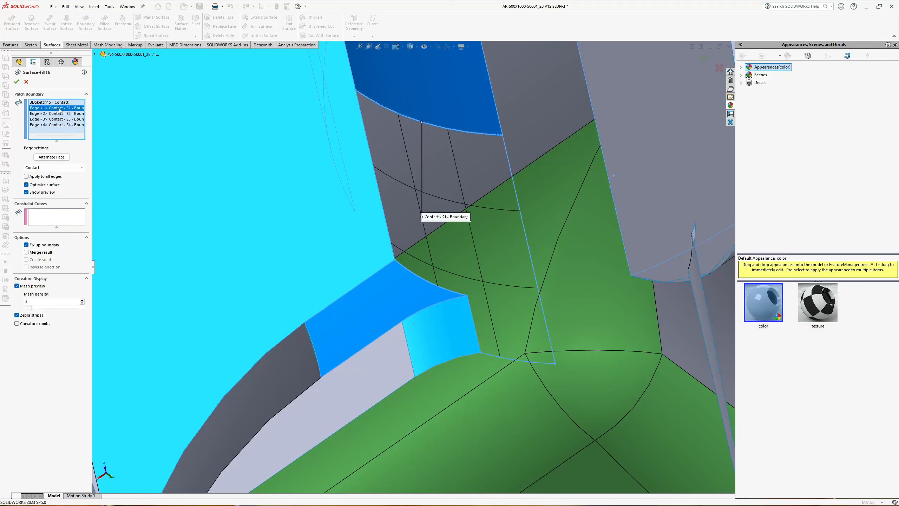
click(54, 167)
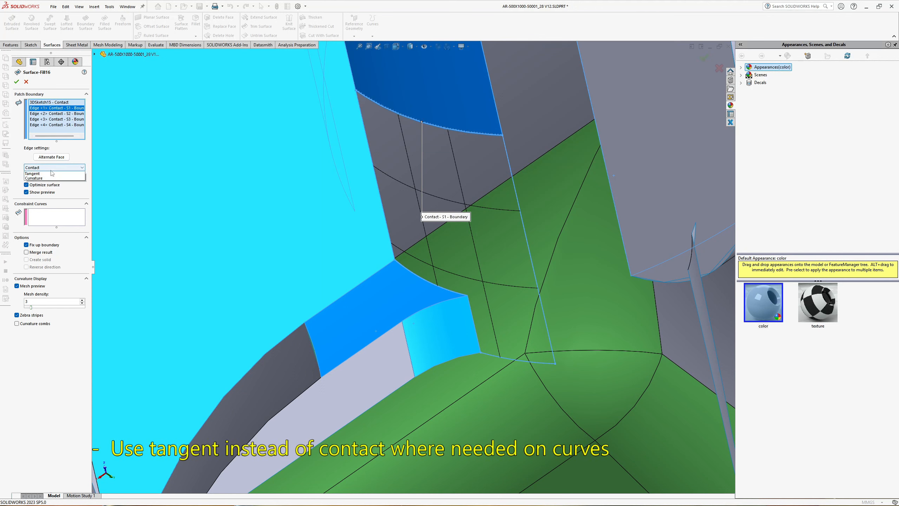
click(49, 176)
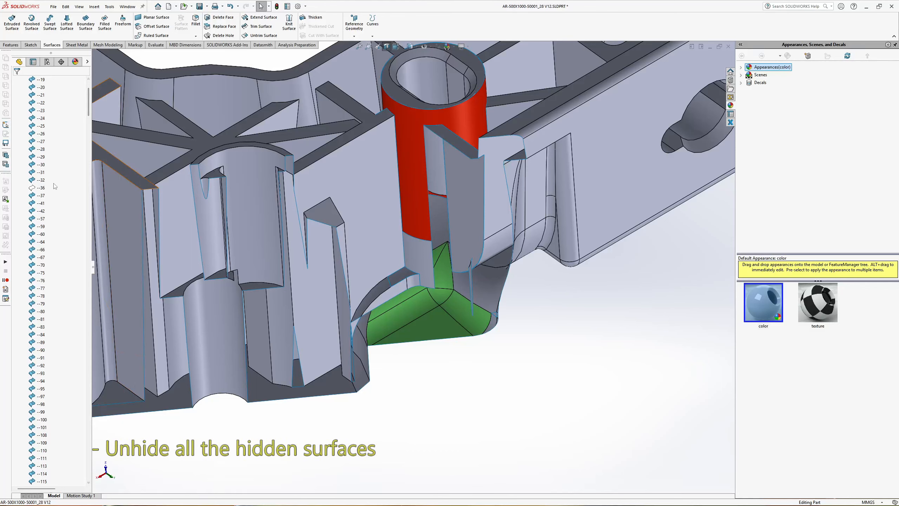
Unhide the floor surface and the repaired rib surface around the boss.
click(41, 187)
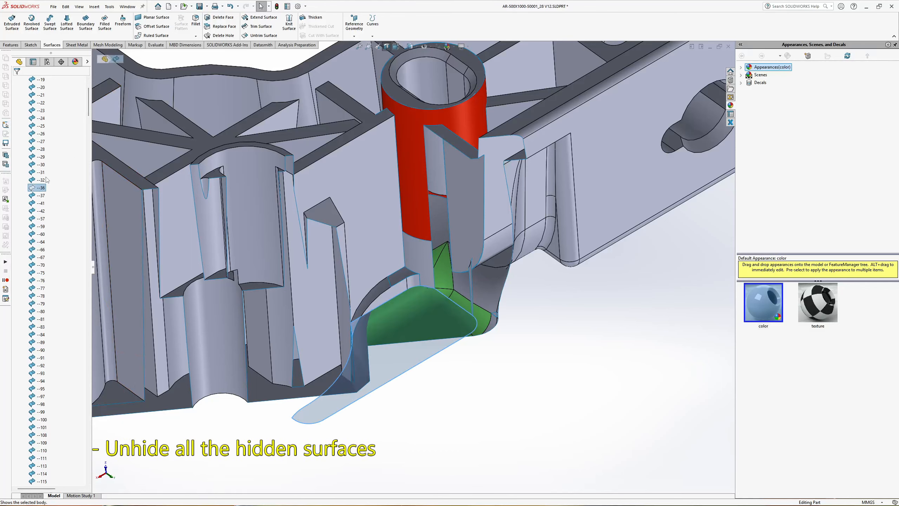
drag(88, 102, 88, 219)
click(55, 187)
click(62, 178)
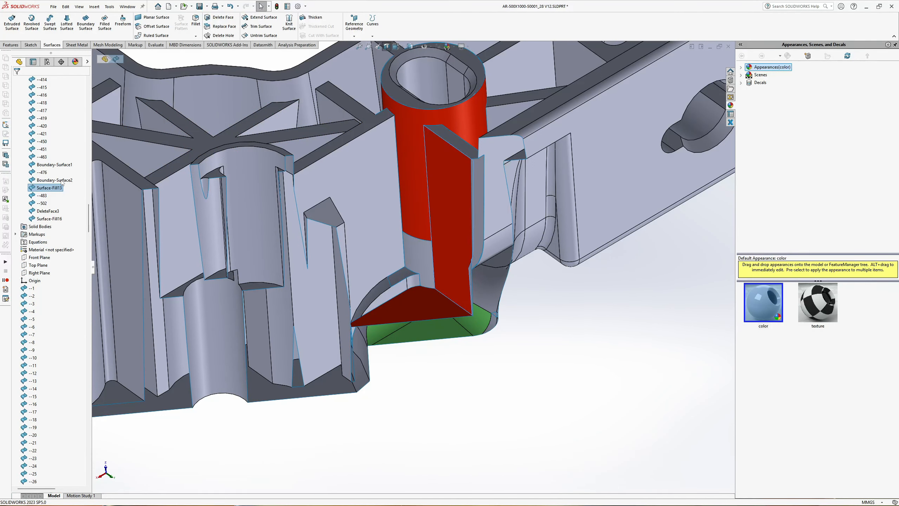
Trim the red floor surface with the Surface-Fill16 patch as trim tool, using Standard trim and Keep selections on the floor area.
scroll(423, 295, down, 5)
scroll(435, 286, down, 3)
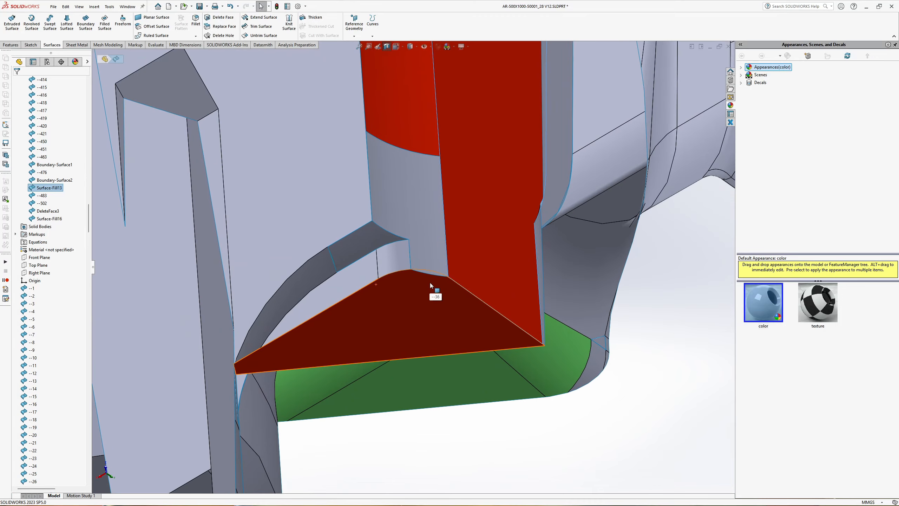
click(425, 295)
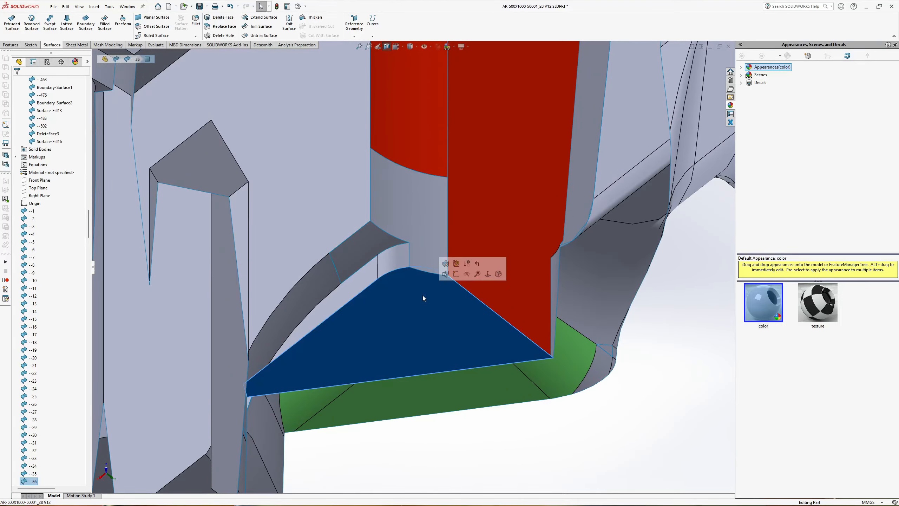
click(447, 262)
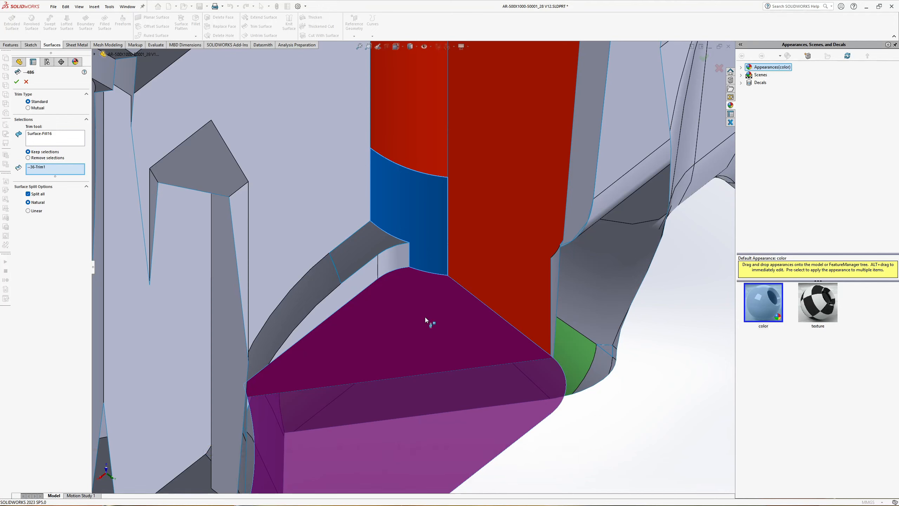
click(16, 82)
Inspect how the trimmed floor surface meets the boss patch, curved wall and red rib face at the corner.
click(432, 290)
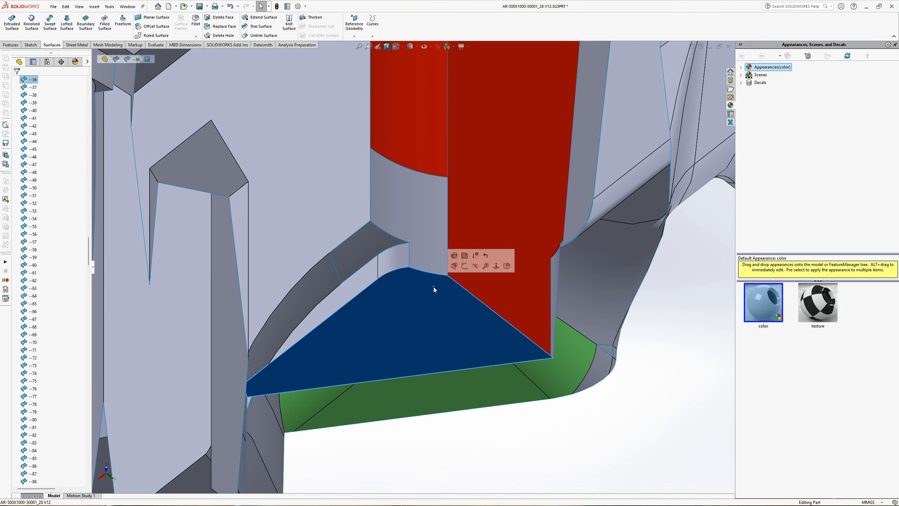
scroll(421, 272, down, 5)
click(424, 248)
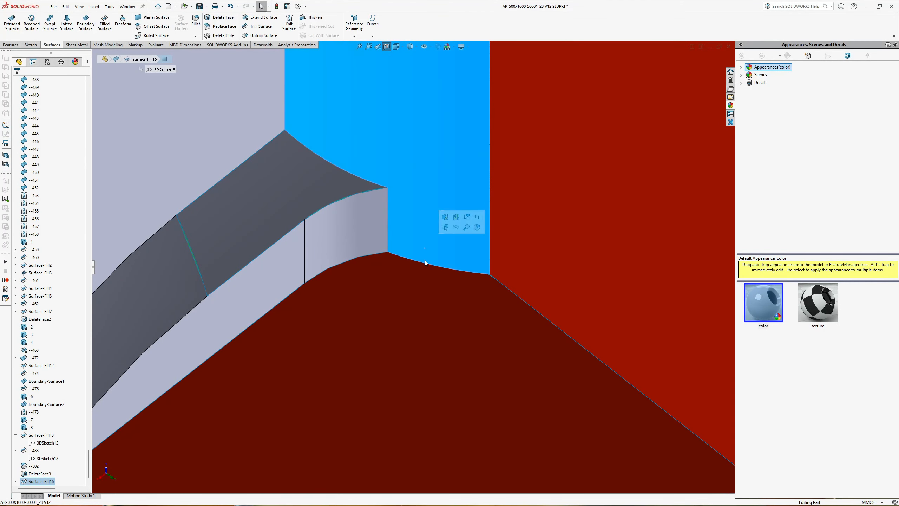
click(422, 280)
click(352, 237)
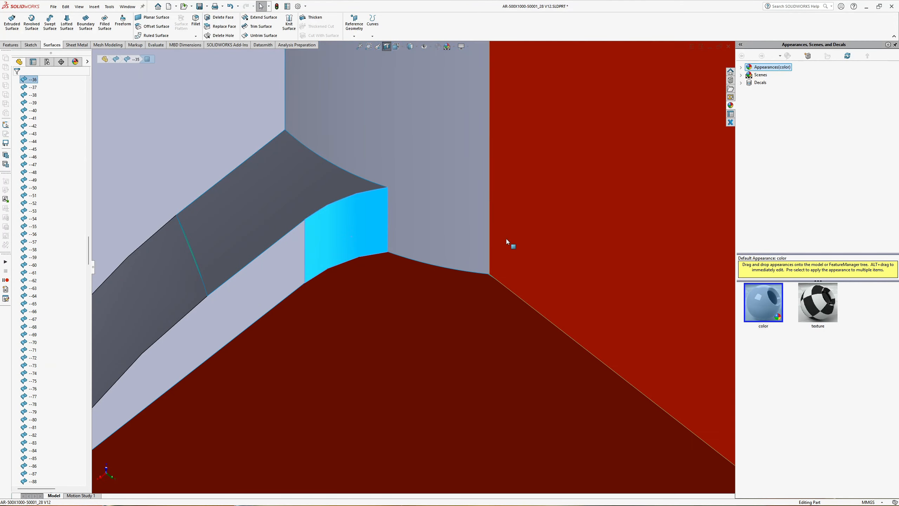
click(494, 255)
click(445, 289)
scroll(445, 288, up, 5)
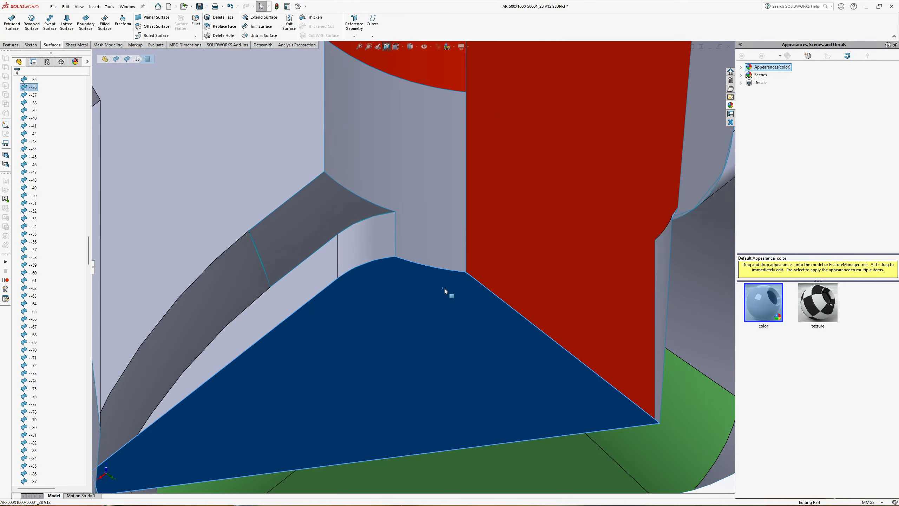
click(654, 287)
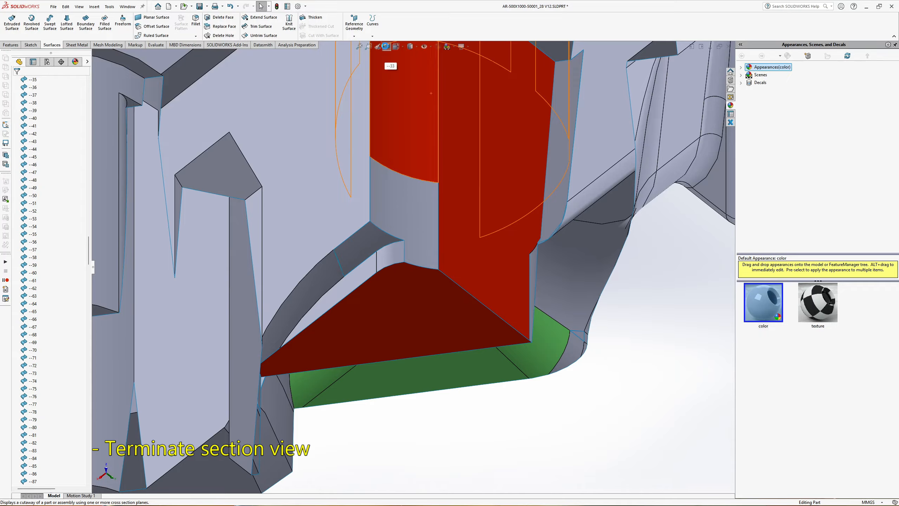
Turn off the section view and knit all the corrected surfaces together with Merge entities and without Create solid.
click(386, 46)
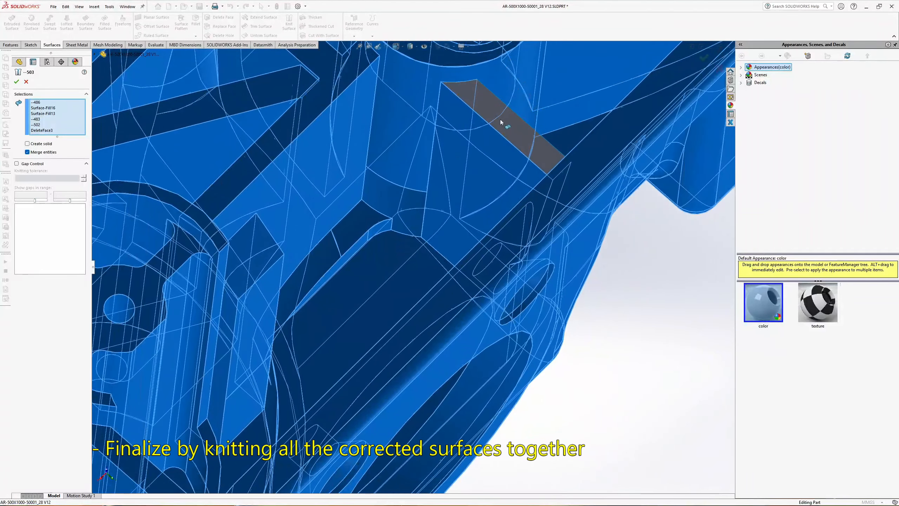
click(502, 120)
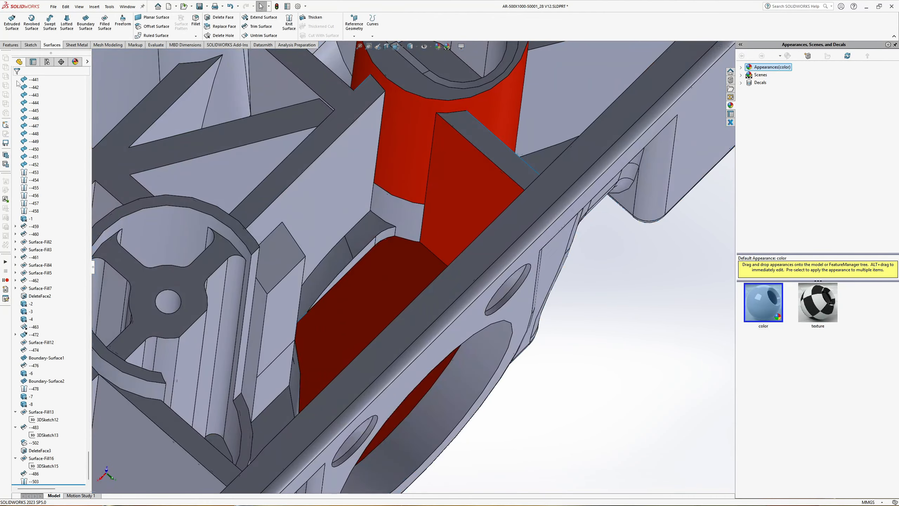
middle_drag(336, 247, 351, 248)
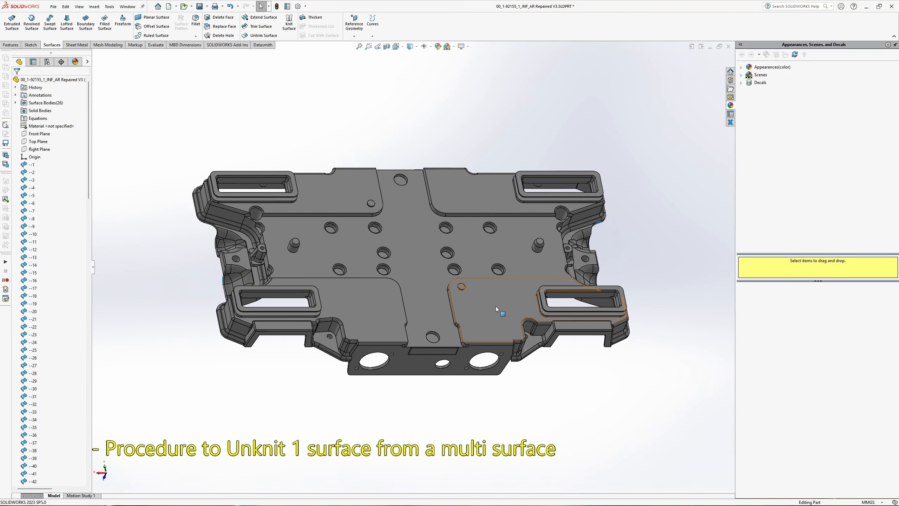
In the 00_1-92155_1_INF_AR Repaired V3 part, copy the flat pad face around the front right slot as a 0 mm offset surface.
click(496, 306)
click(144, 27)
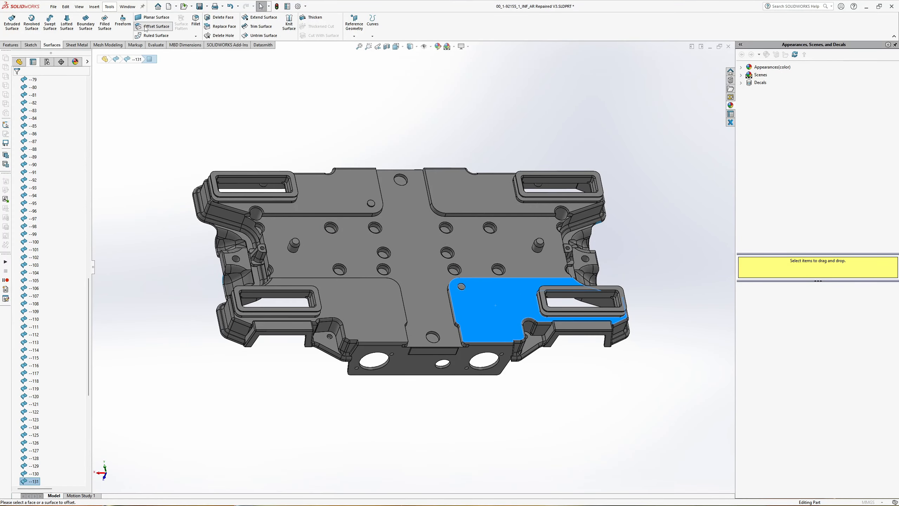
click(54, 121)
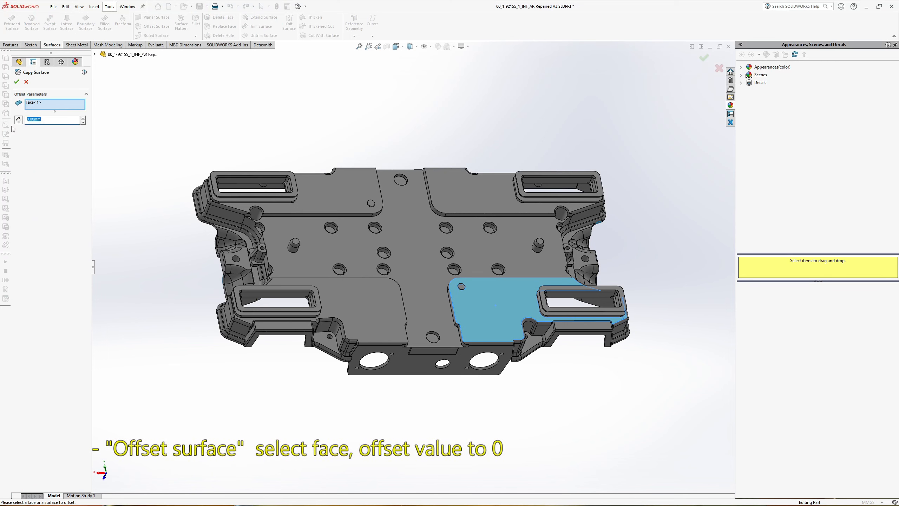
click(16, 82)
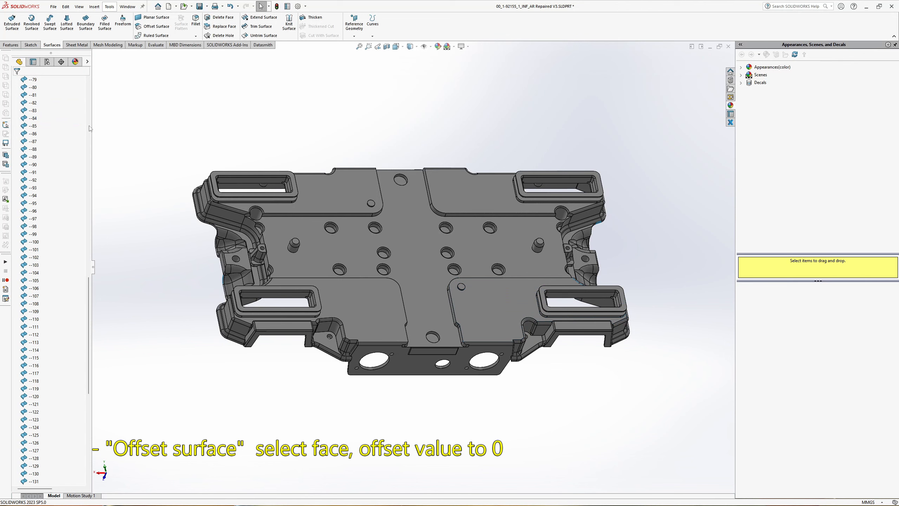
Hide the 0 mm offset copy of the pad face.
scroll(42, 374, down, 13)
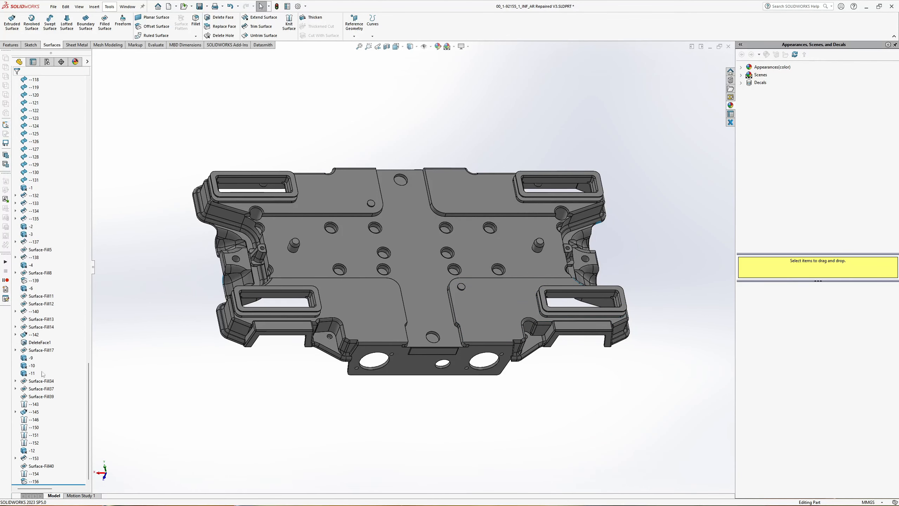
click(34, 481)
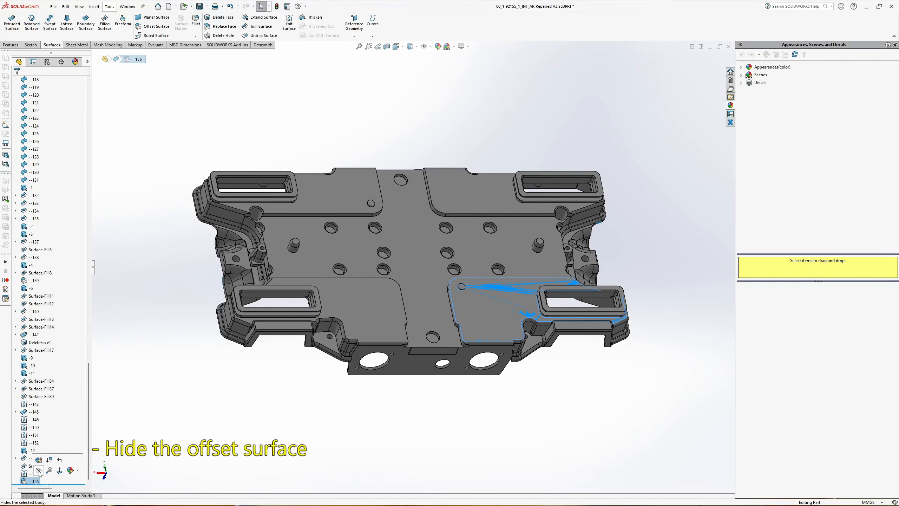